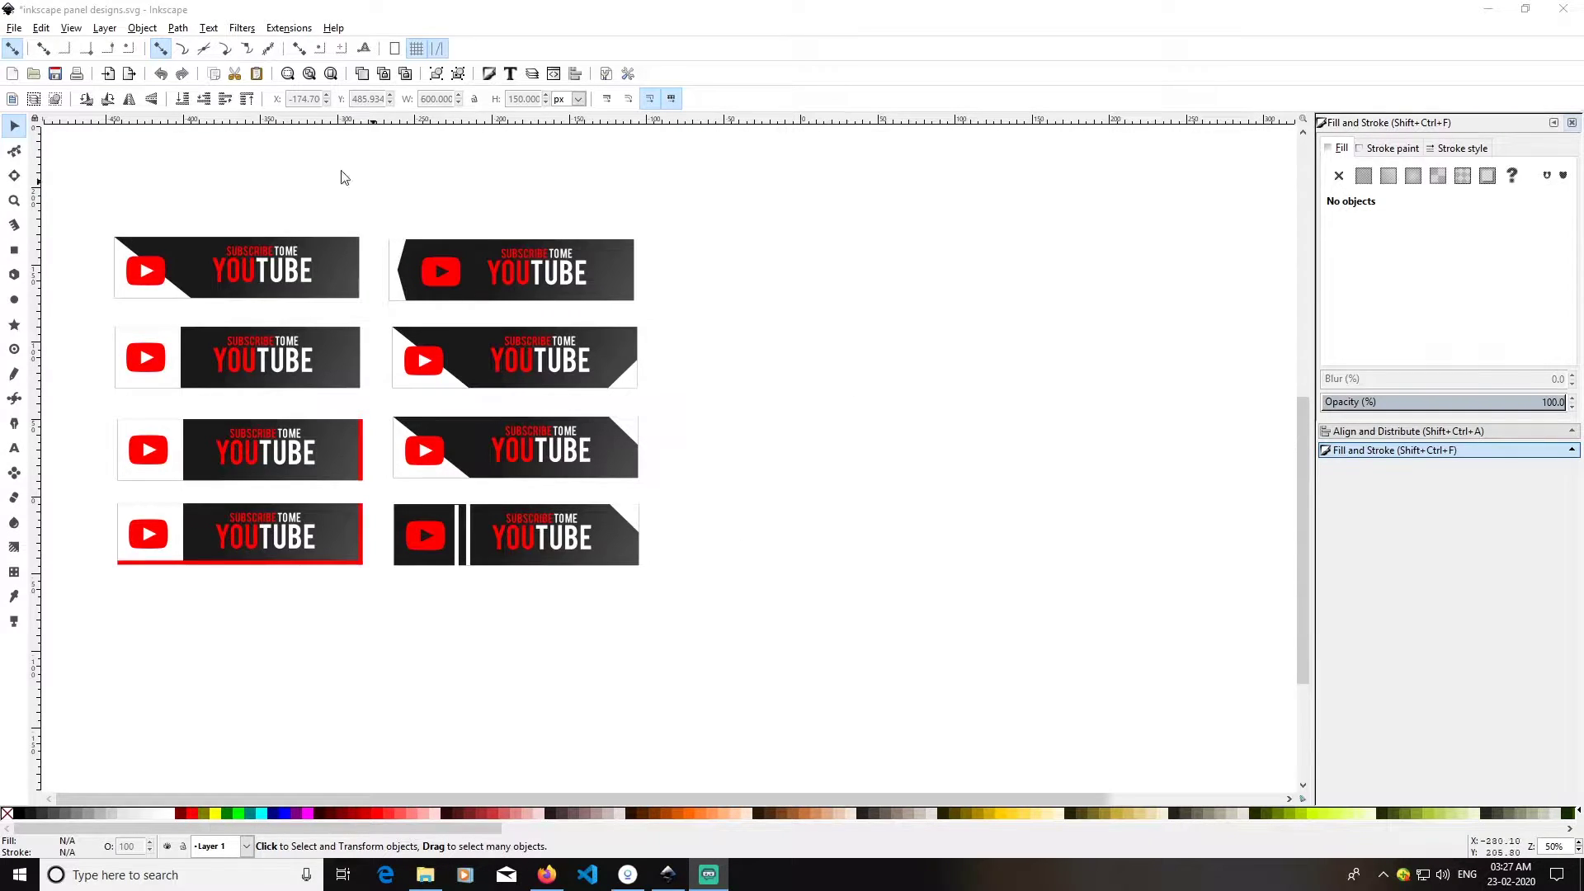
- Turn the page border on in the document properties and switch it off again
click(14, 28)
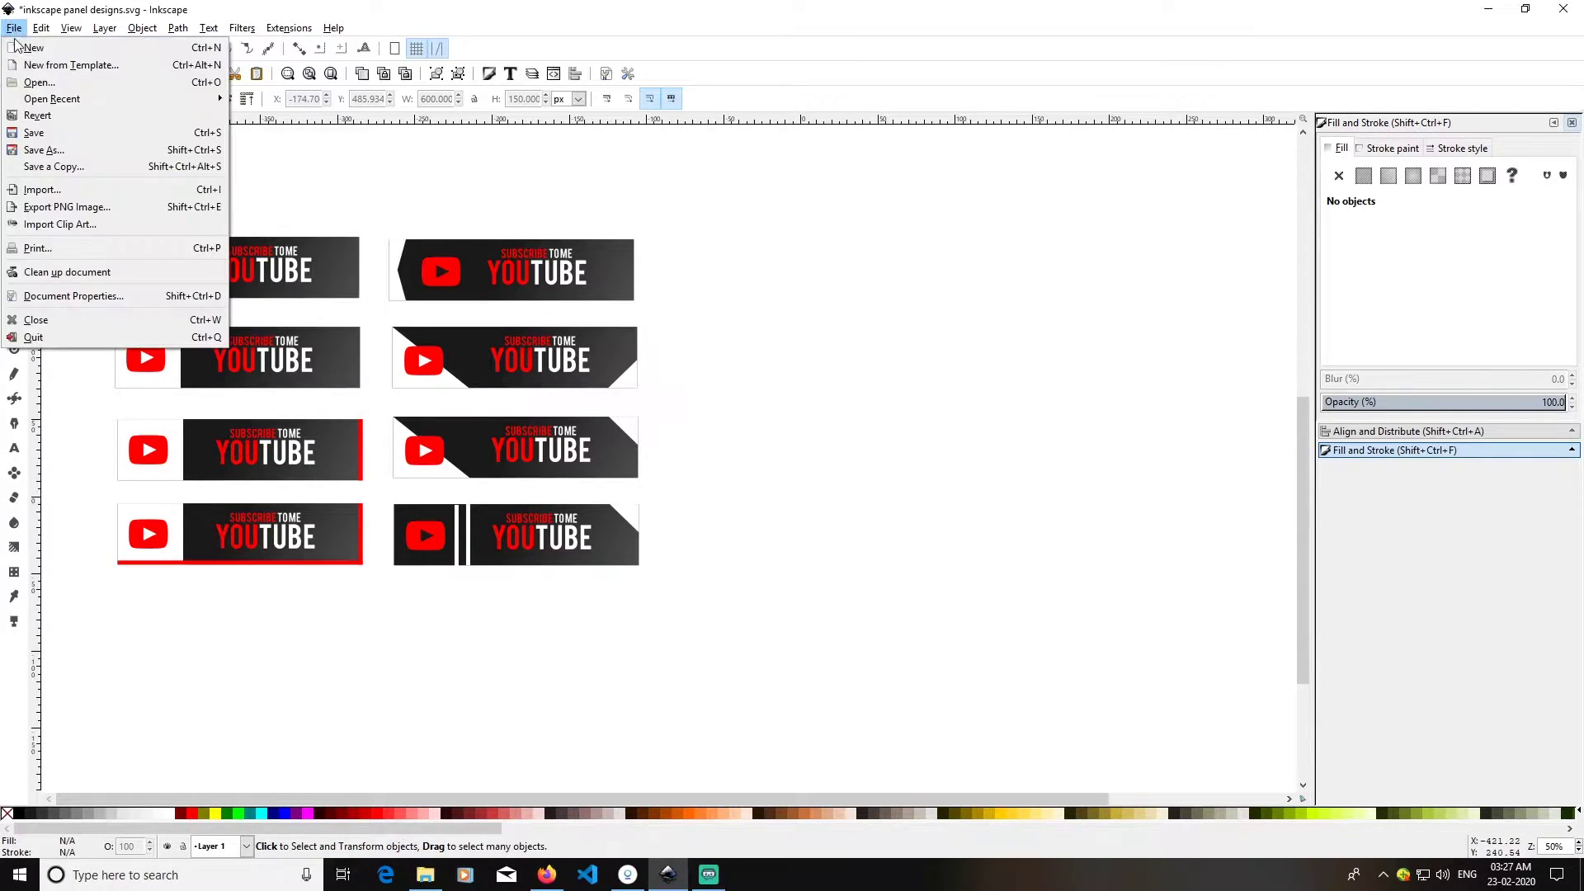
click(110, 293)
drag(1271, 248, 958, 237)
click(1033, 648)
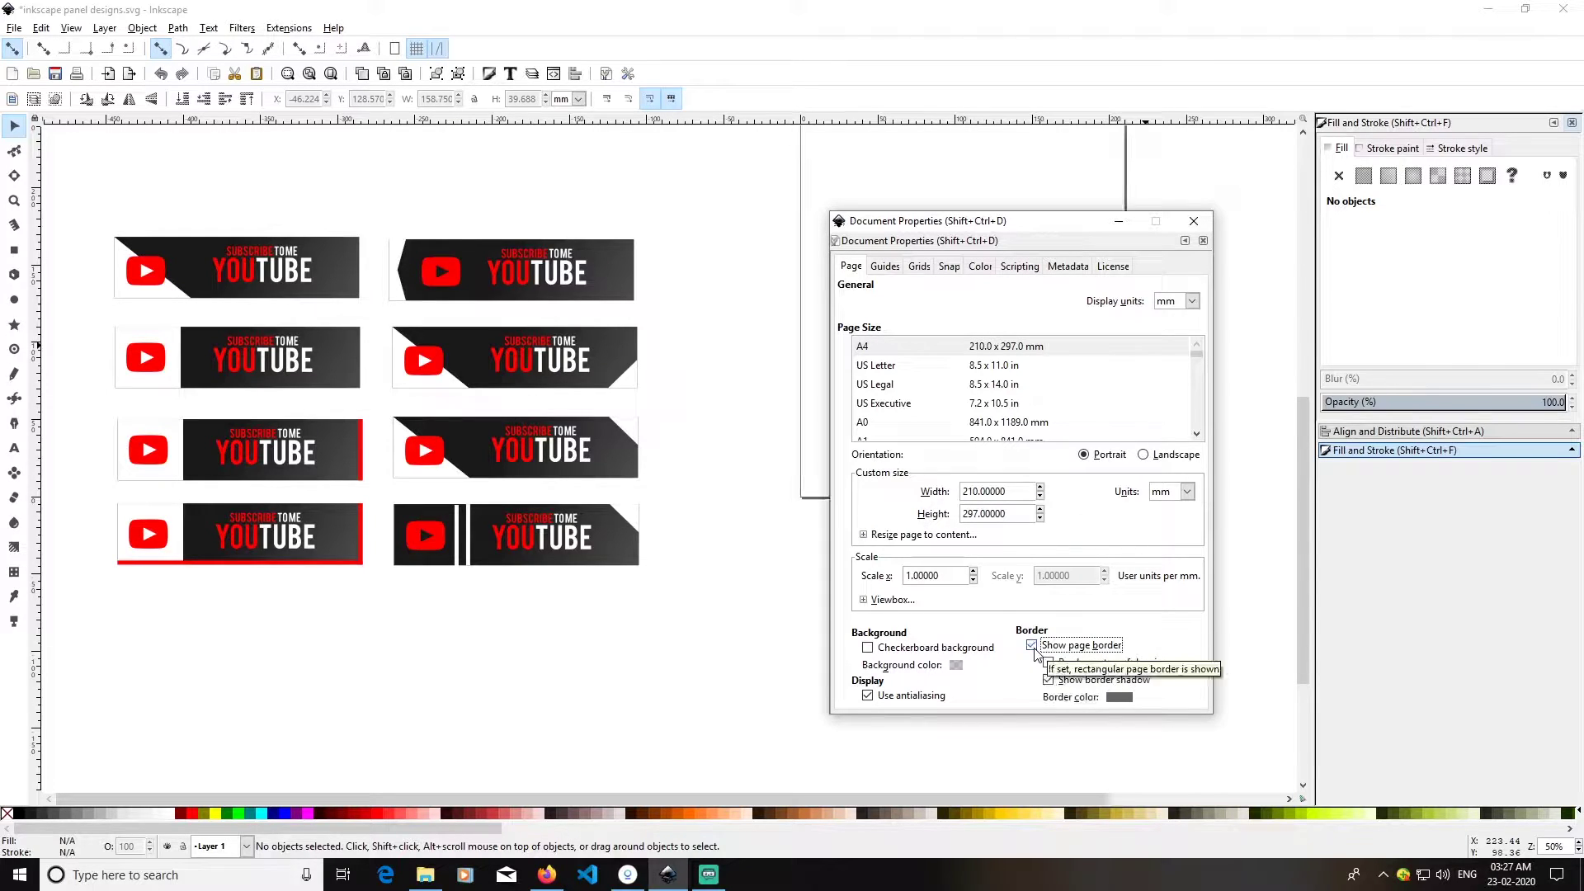
click(1033, 646)
click(1194, 221)
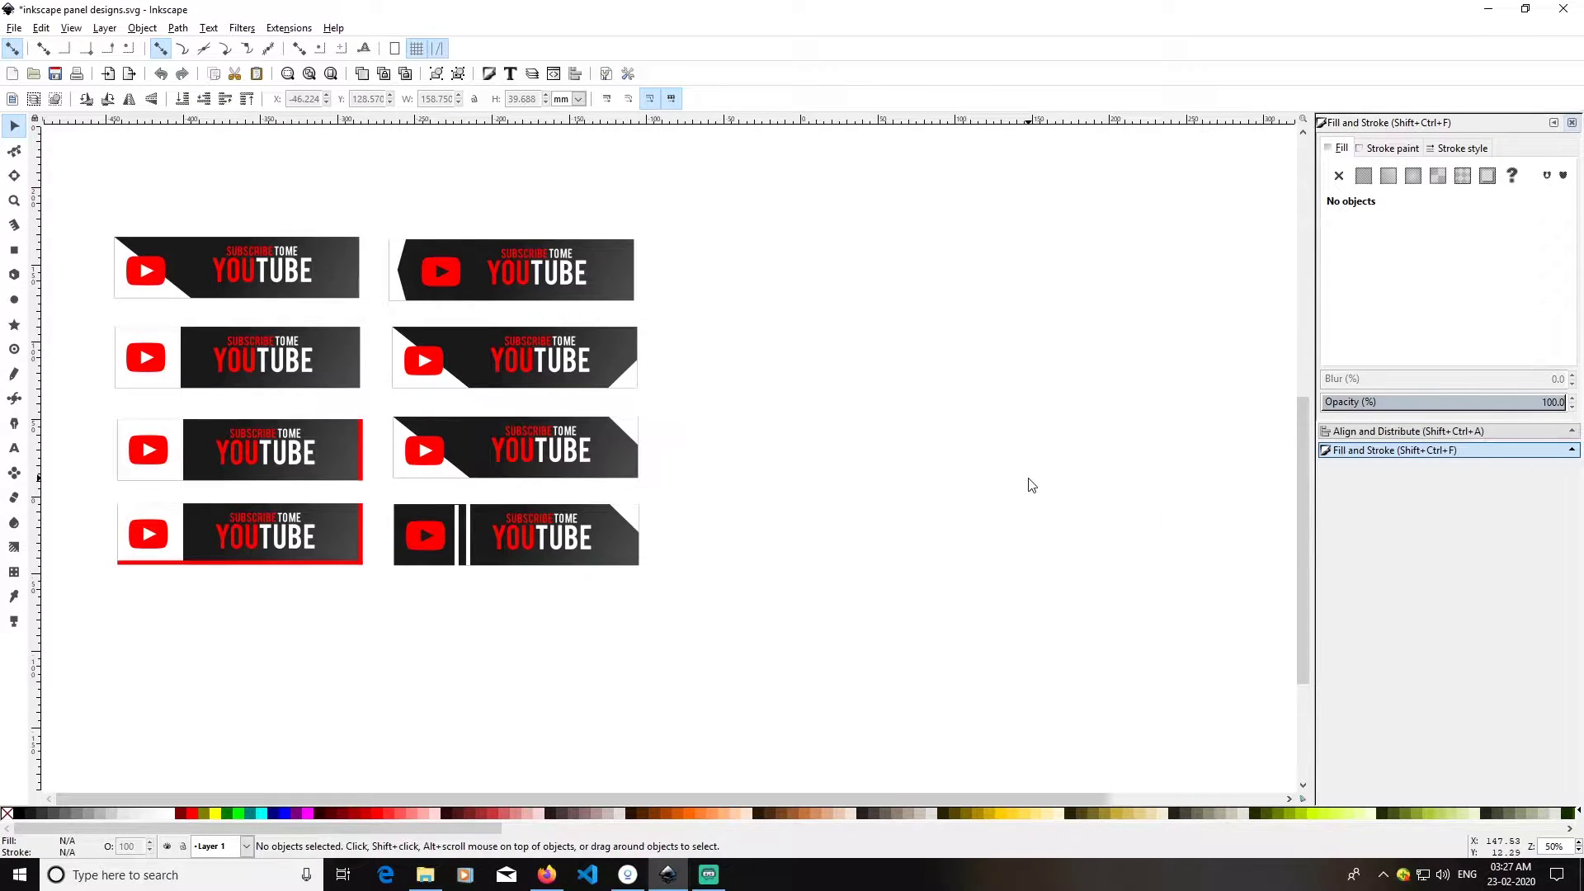
- Draw a grey rectangle about 865 × 160 px to the right of the existing banners, unset its stroke and select it
click(14, 251)
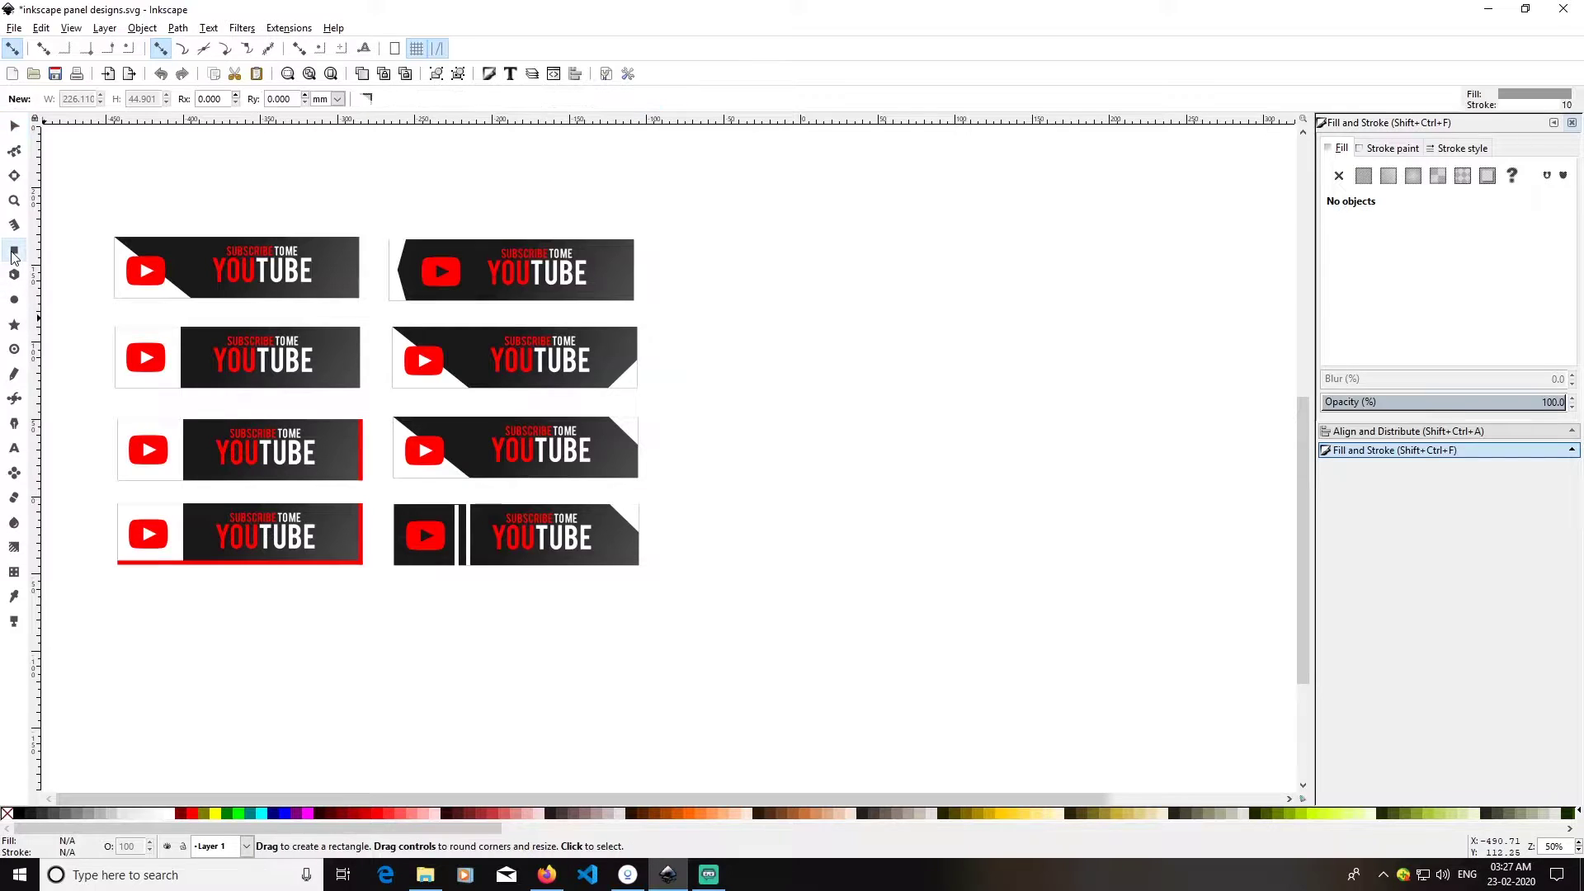
drag(723, 248, 1076, 315)
click(351, 99)
click(340, 213)
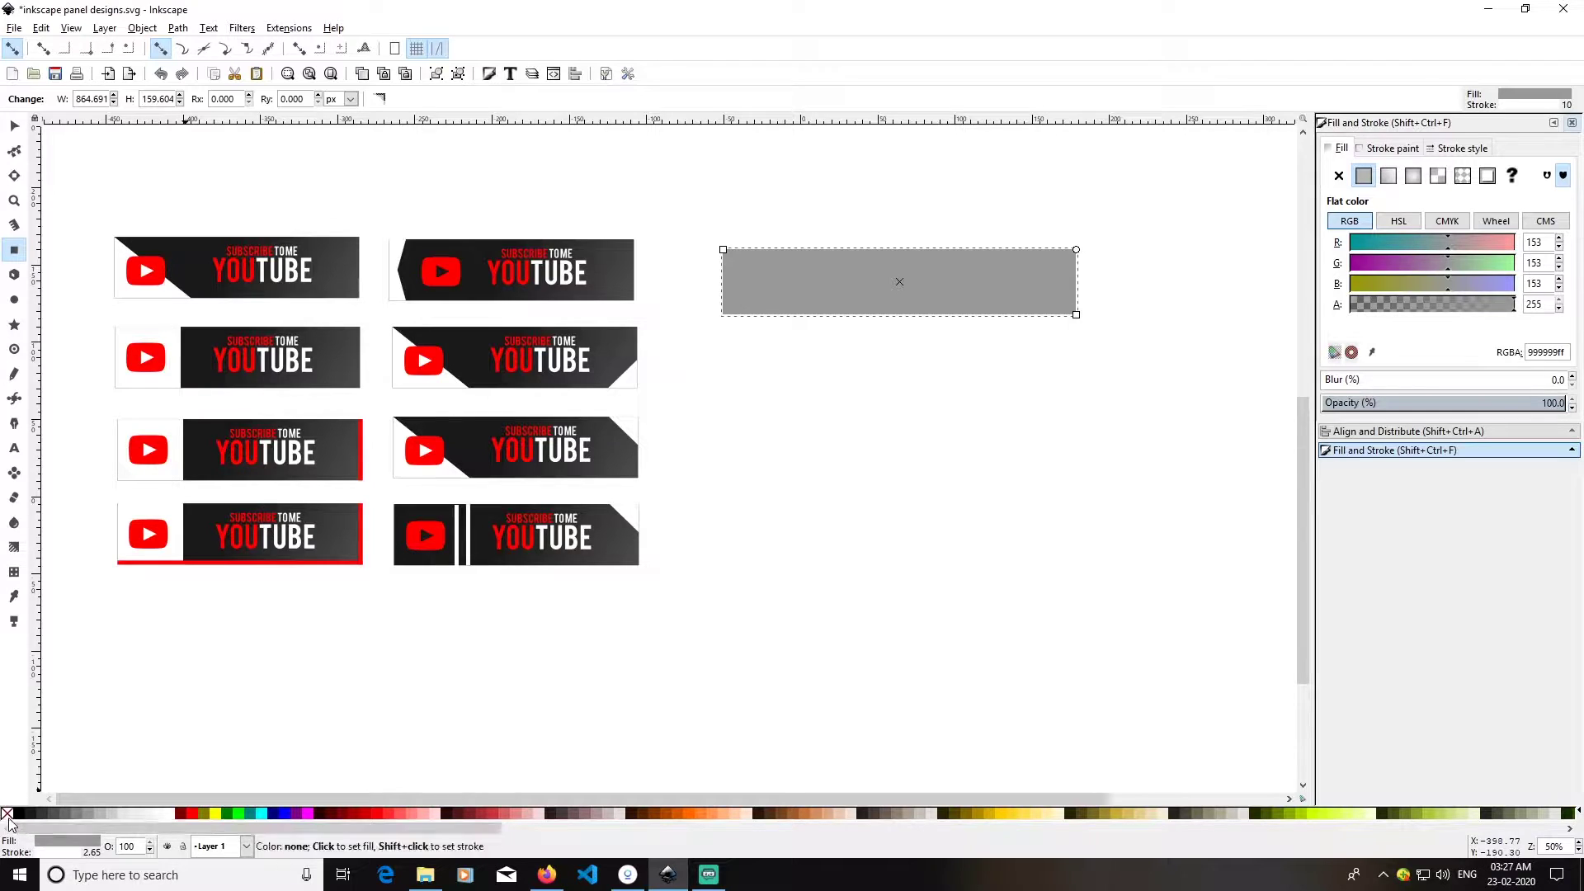
right_click(75, 858)
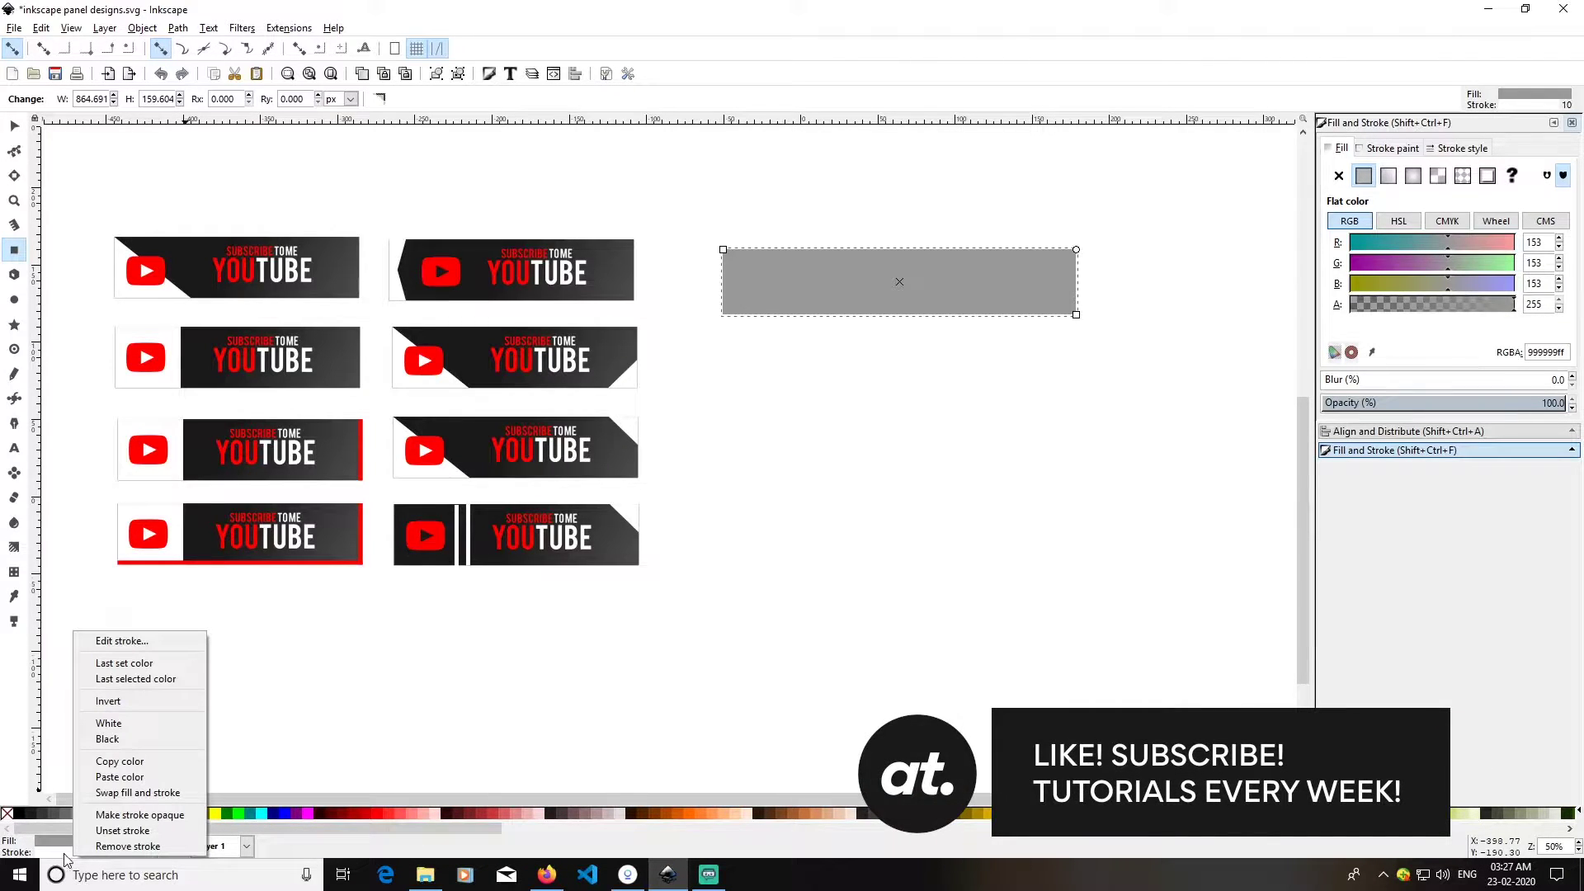
click(132, 829)
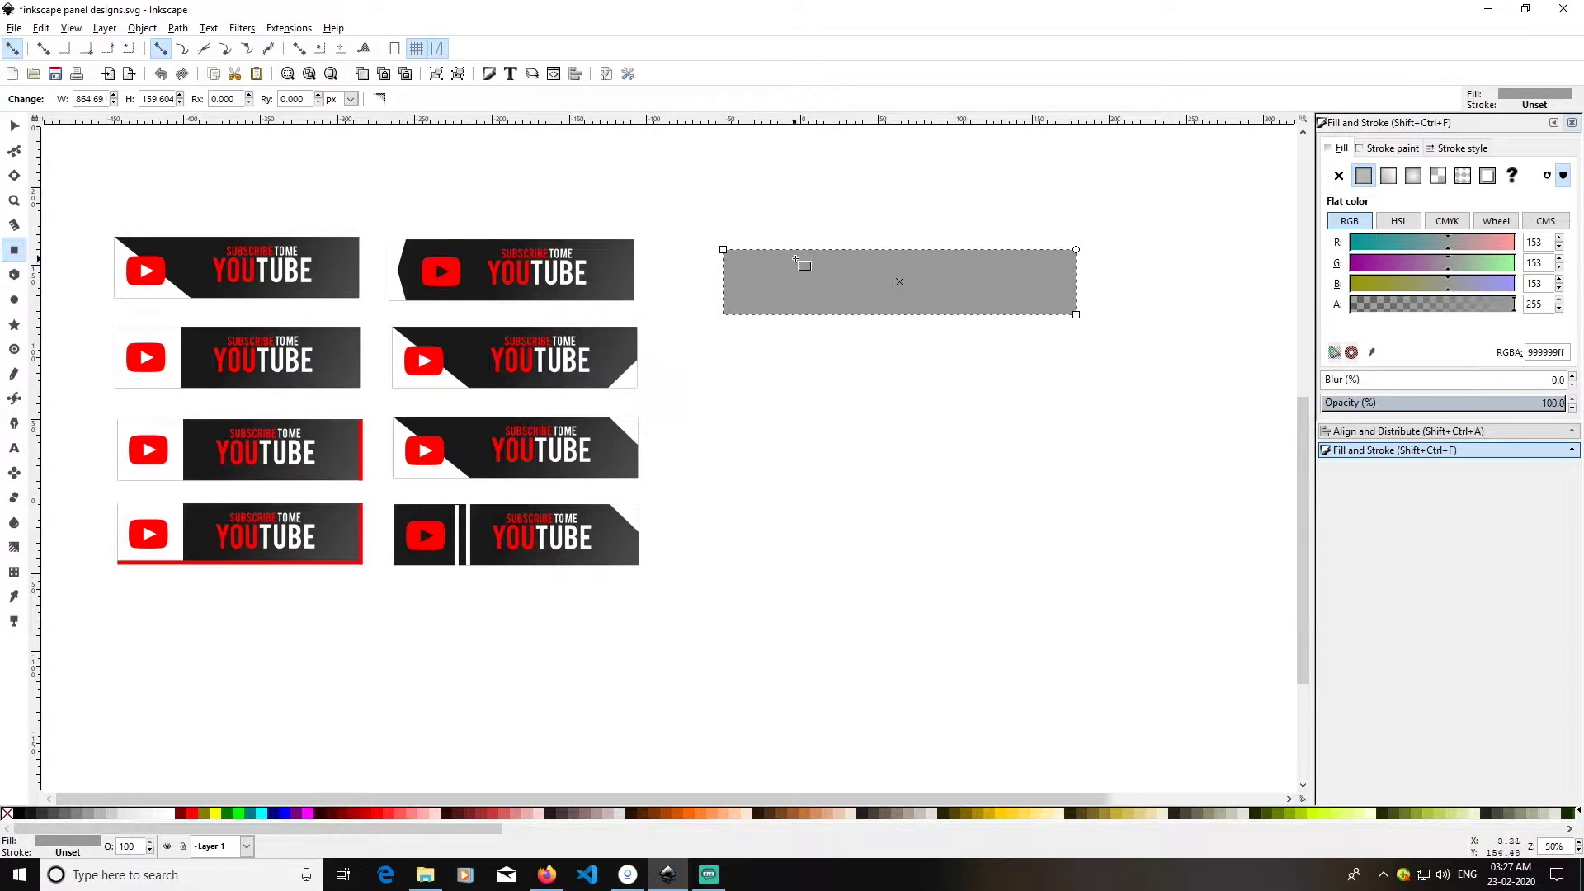
click(14, 127)
click(745, 349)
click(901, 292)
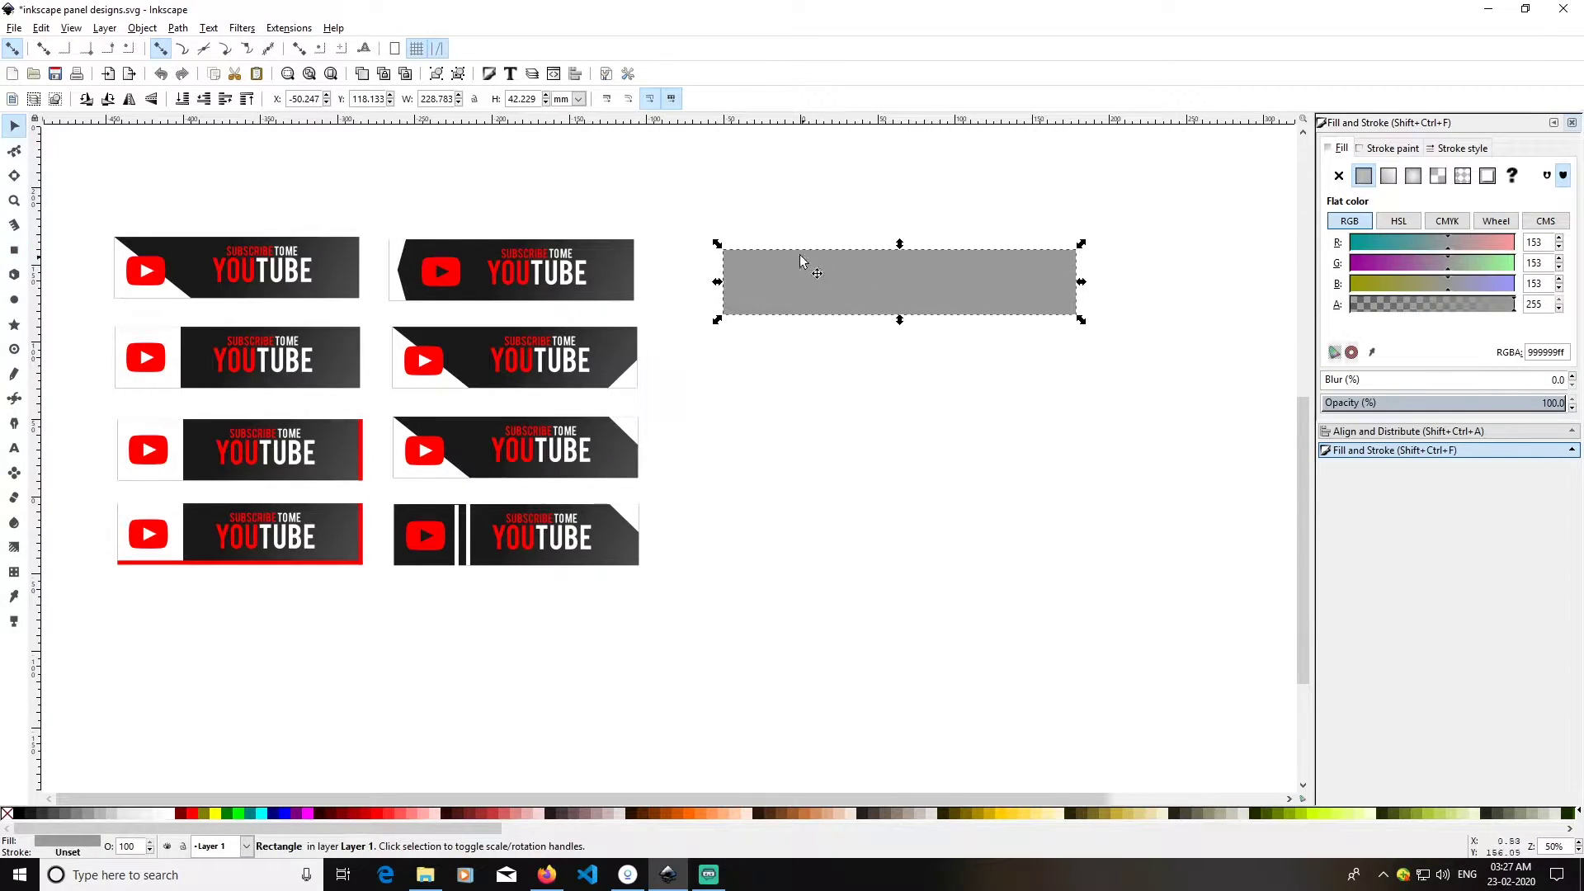
- Set the rectangle's height to 150 mm
triple_click(534, 98)
key(BackSpace)
text(150)
key(Return)
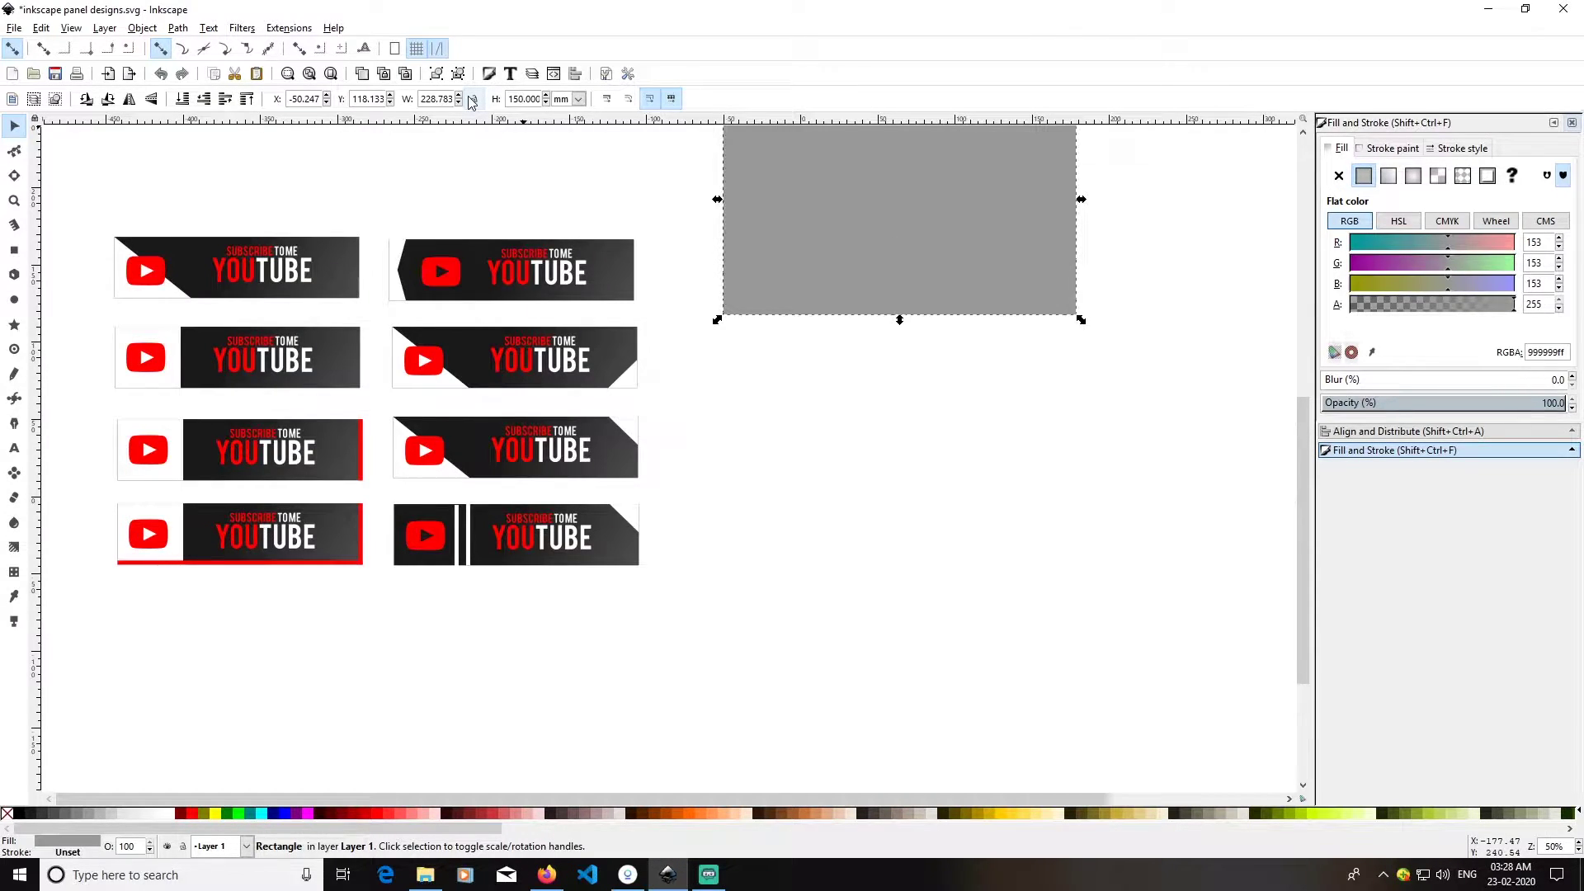
- Resize the rectangle to 600 px wide and 150 px high, and move it slightly to the right
click(579, 99)
click(571, 214)
triple_click(533, 99)
text(9)
key(Return)
triple_click(435, 99)
text(1)
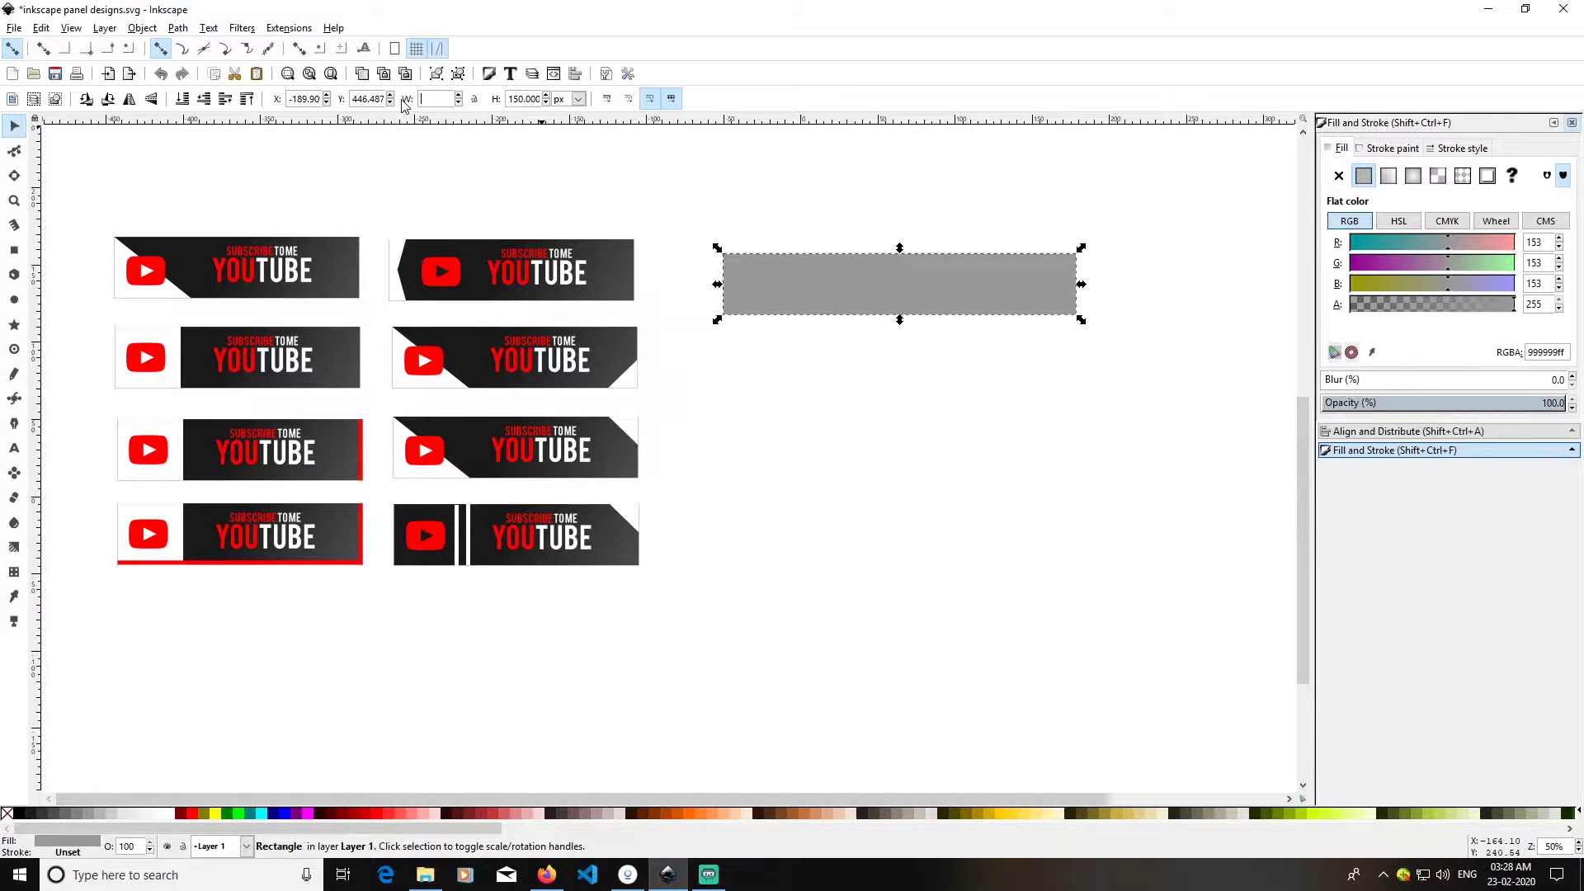
key(Return)
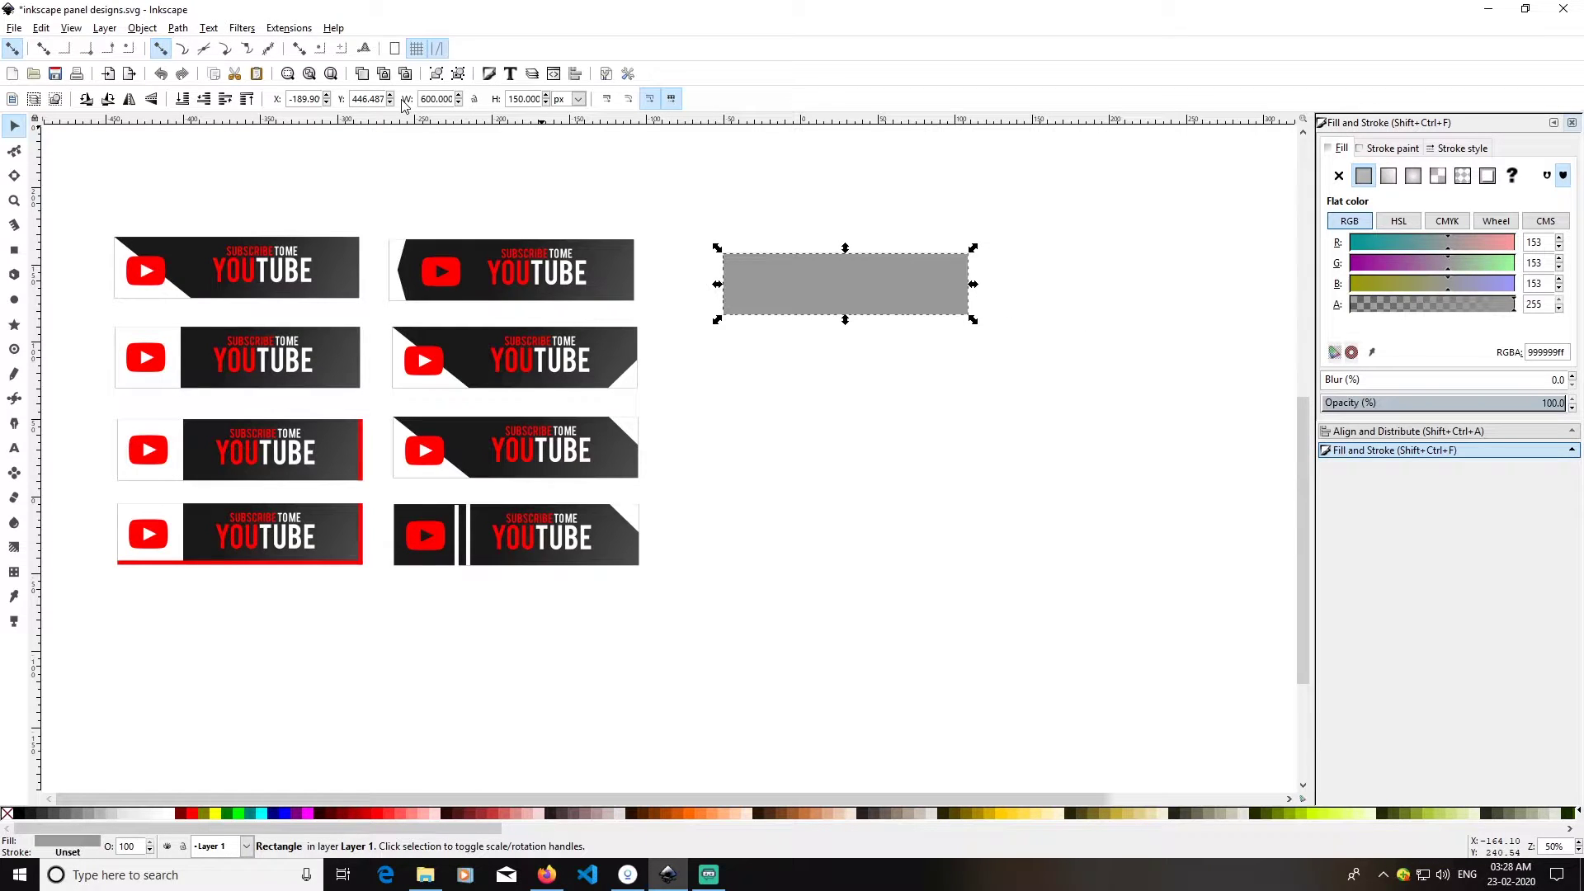
drag(888, 289, 907, 290)
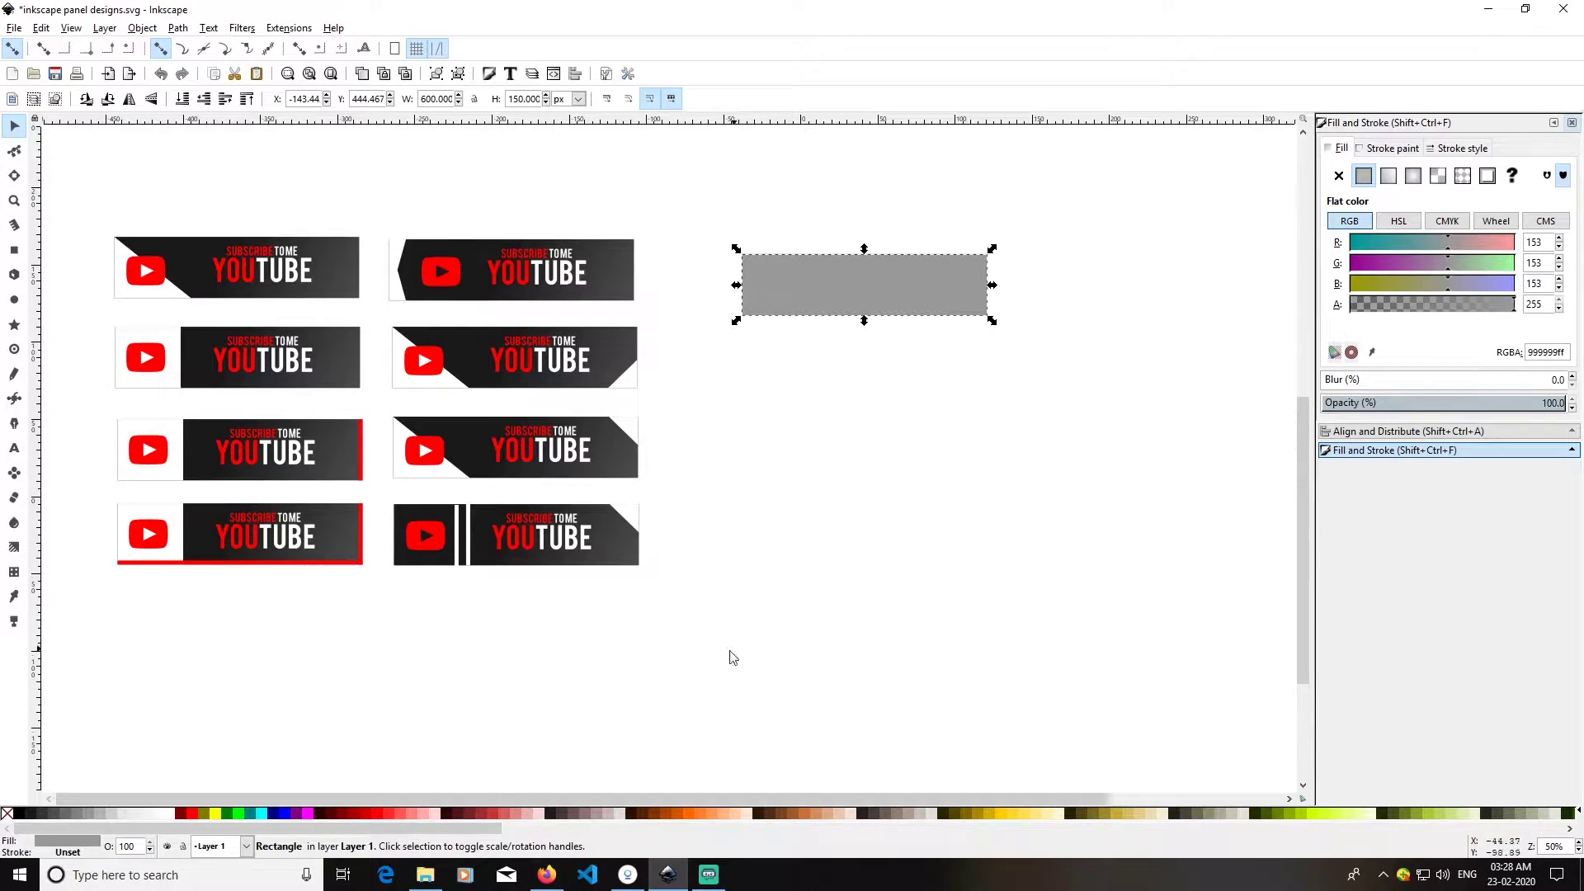
- Apply a radial gradient across the rectangle, with centre colour 1a1a1a and outer colour 4d4d4d (70% Gray)
click(14, 548)
drag(753, 282, 989, 284)
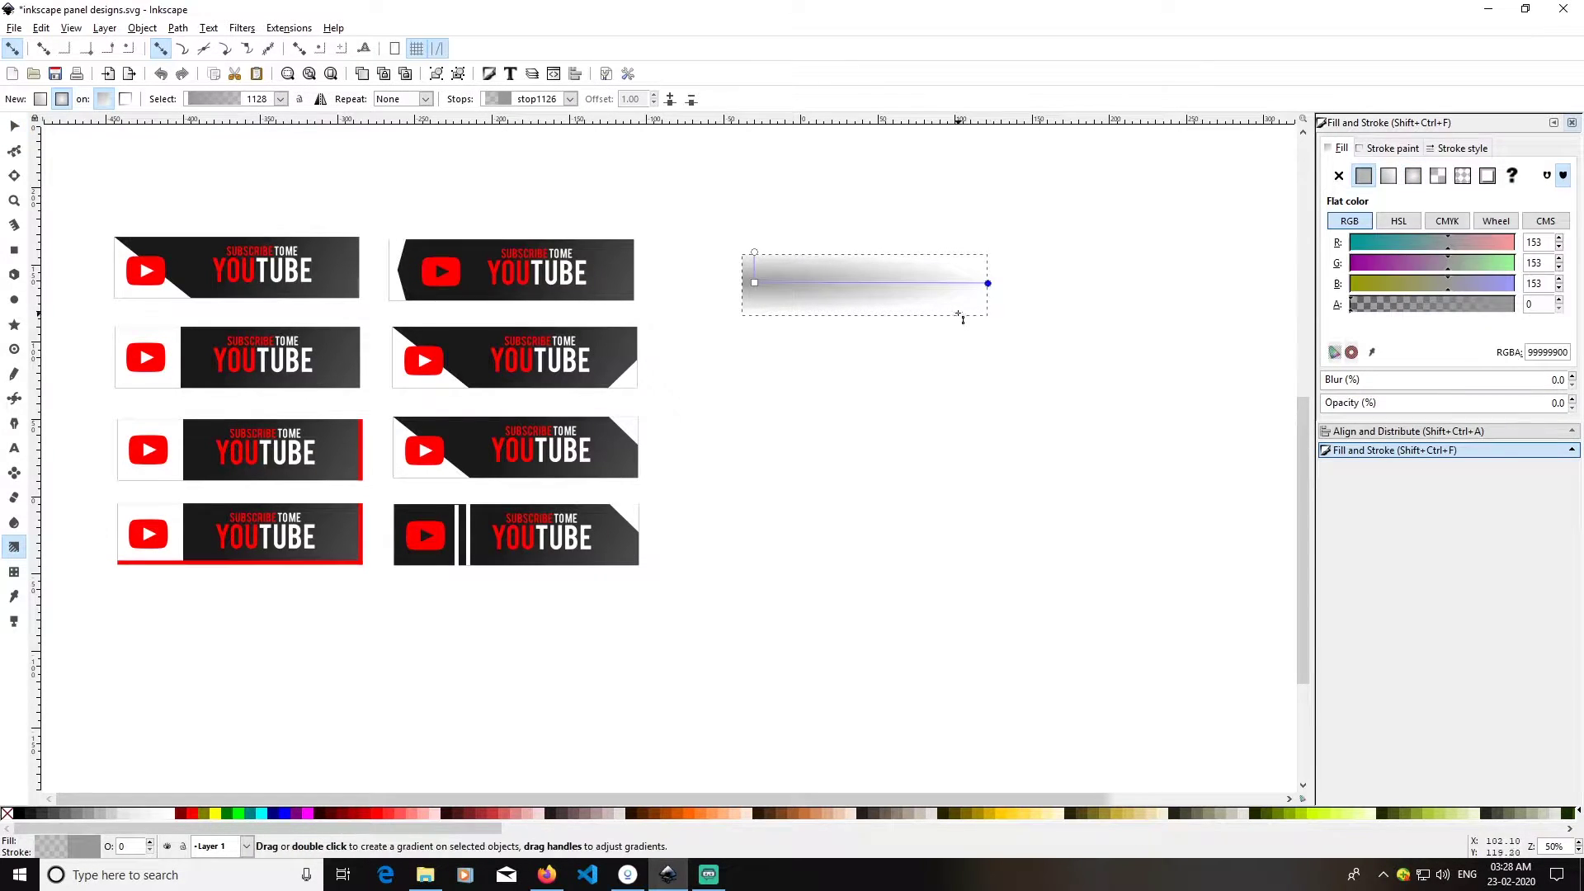
drag(754, 283, 746, 283)
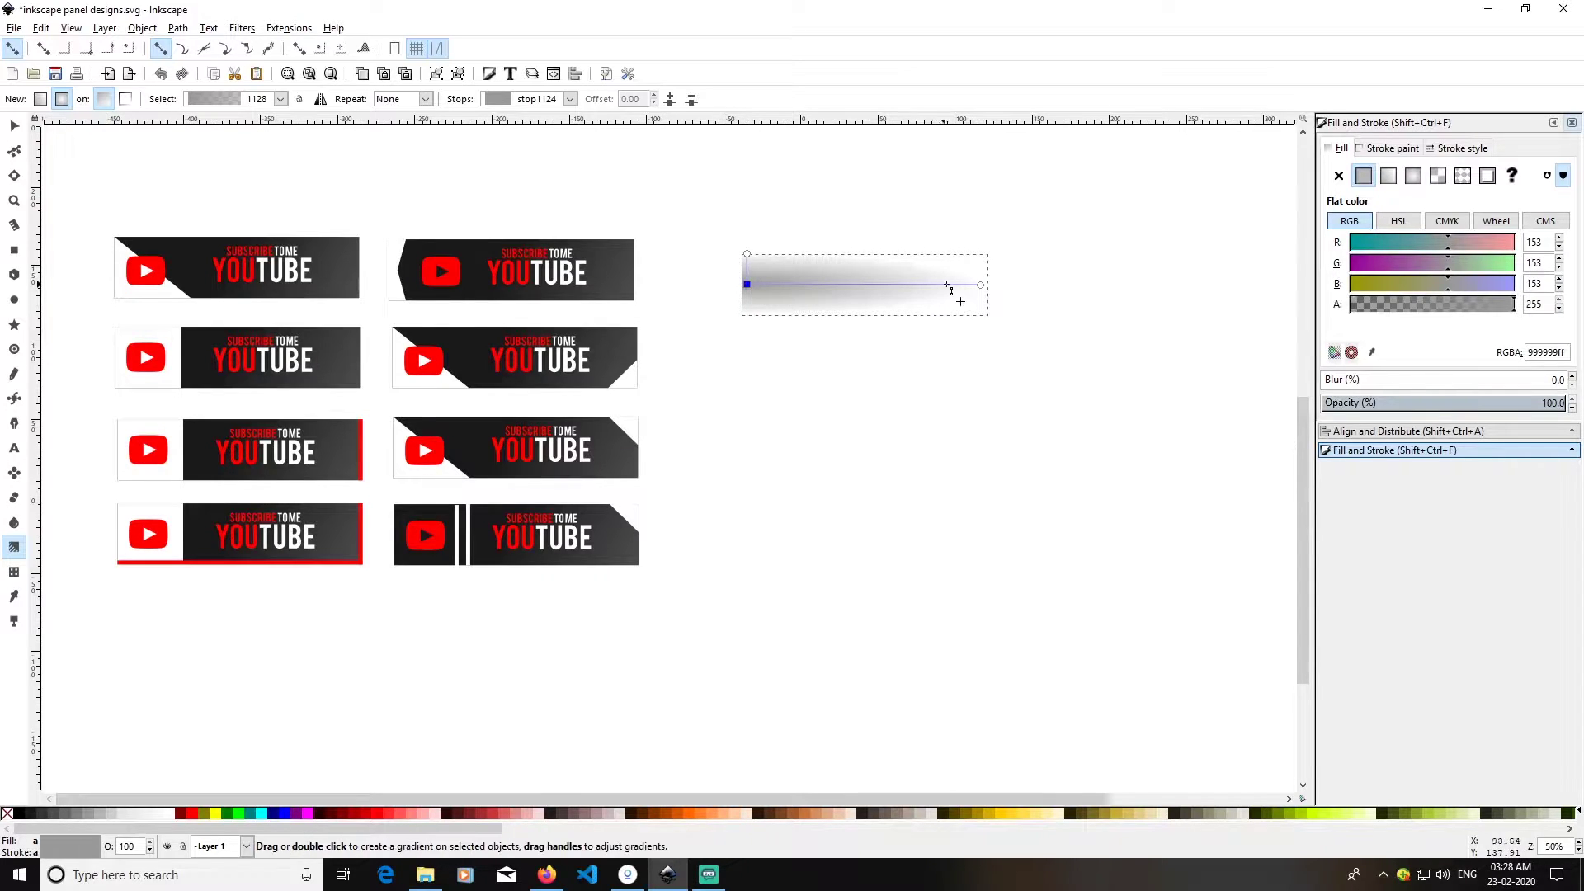
click(981, 285)
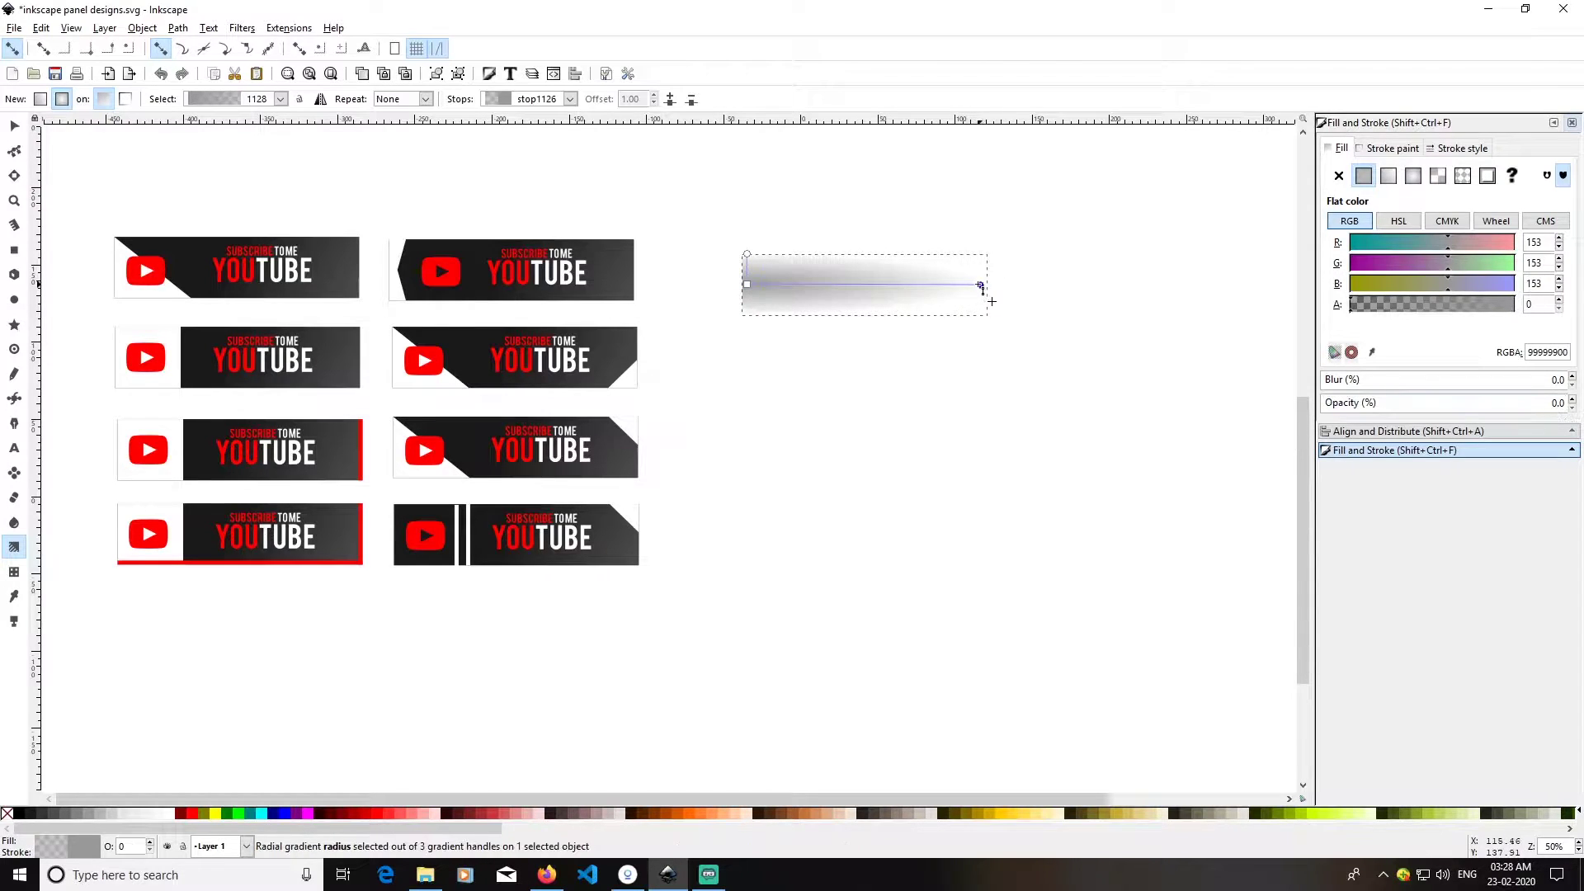
click(56, 817)
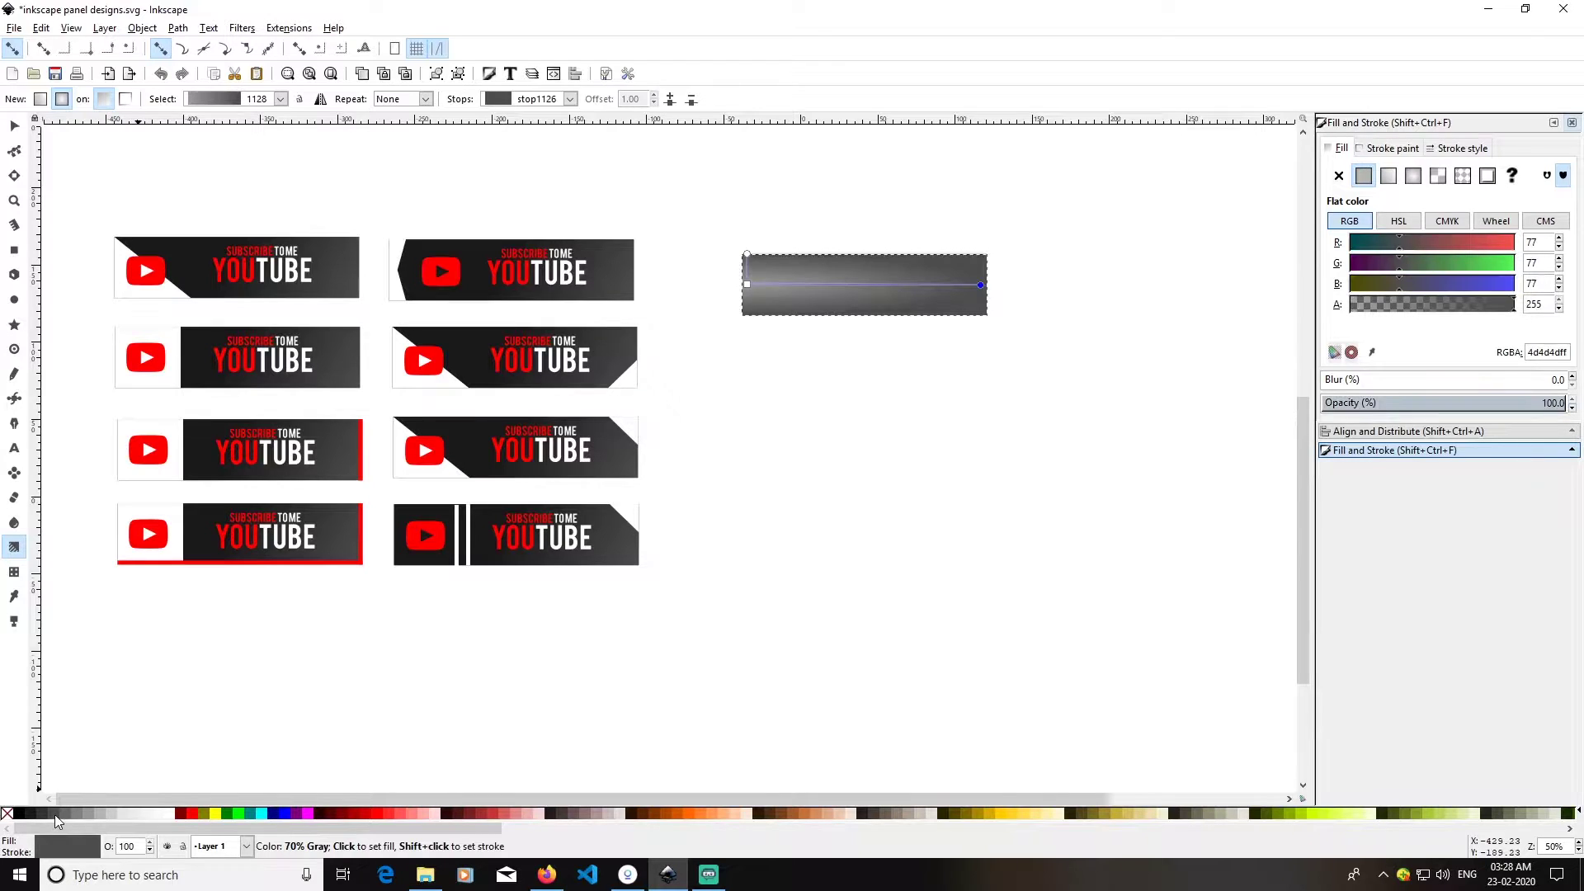
click(747, 284)
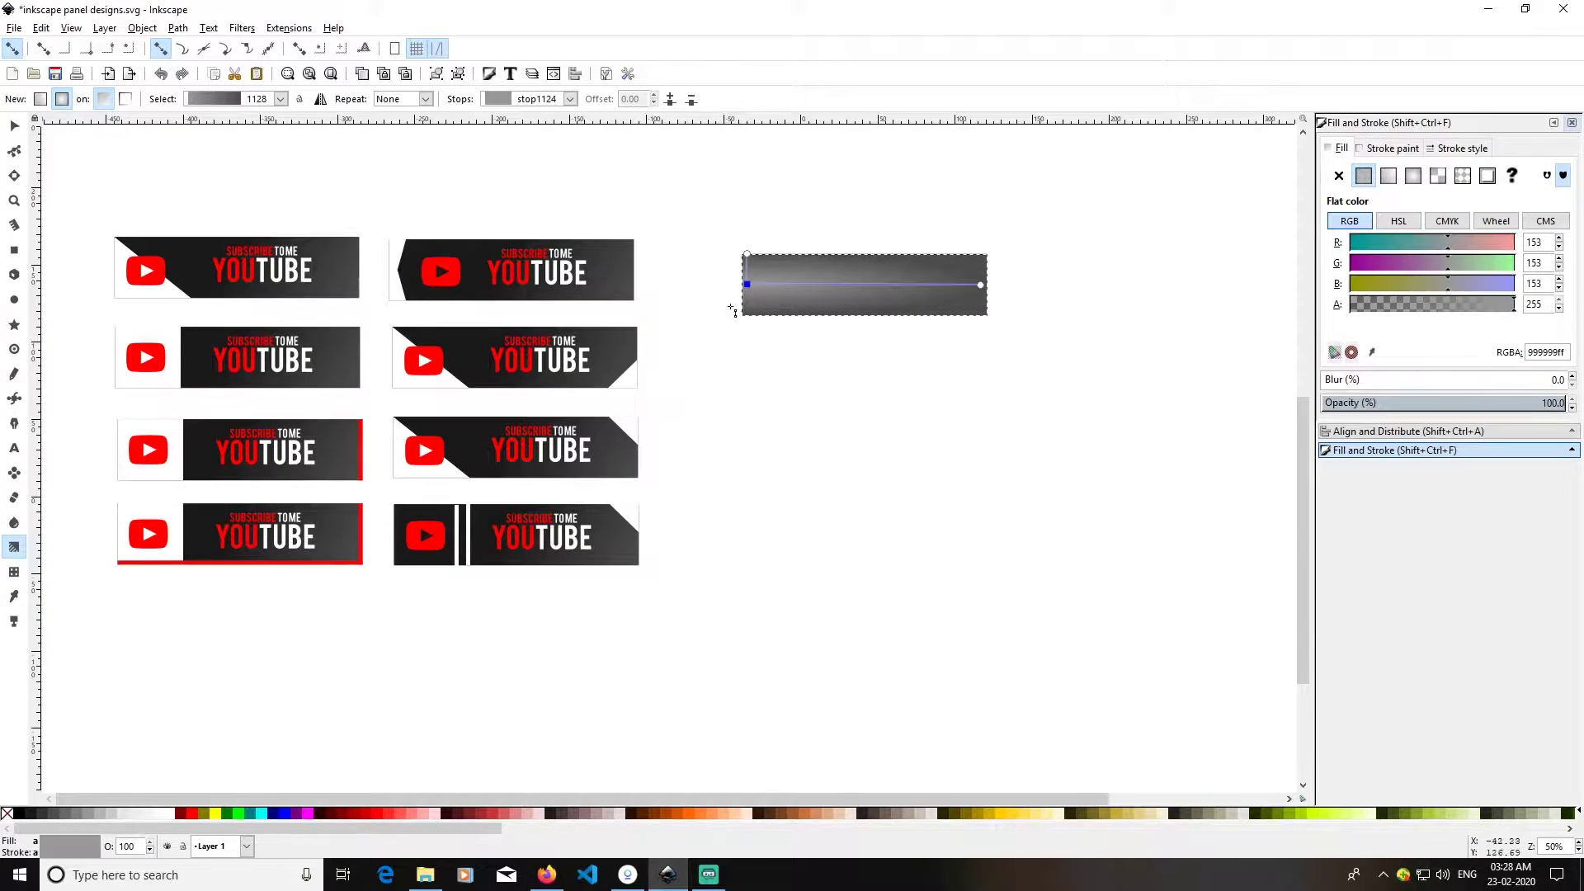
click(35, 816)
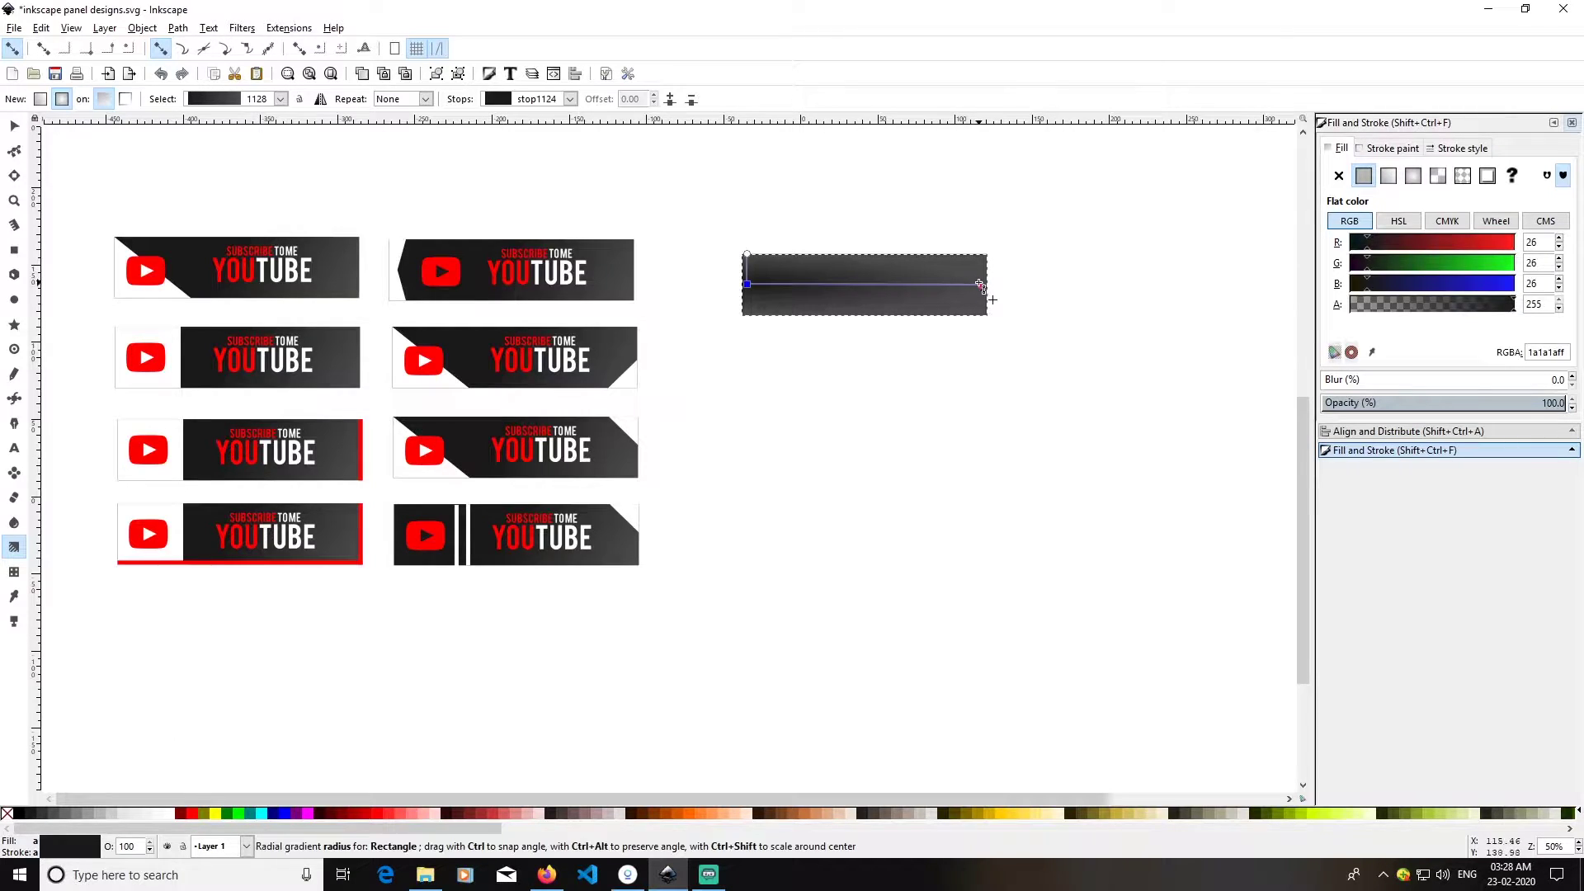
- Move the gradient's centre to the middle of the rectangle's top edge, its radius handle to the lower-right corner, and set the outer stop to 666666
drag(747, 284, 858, 259)
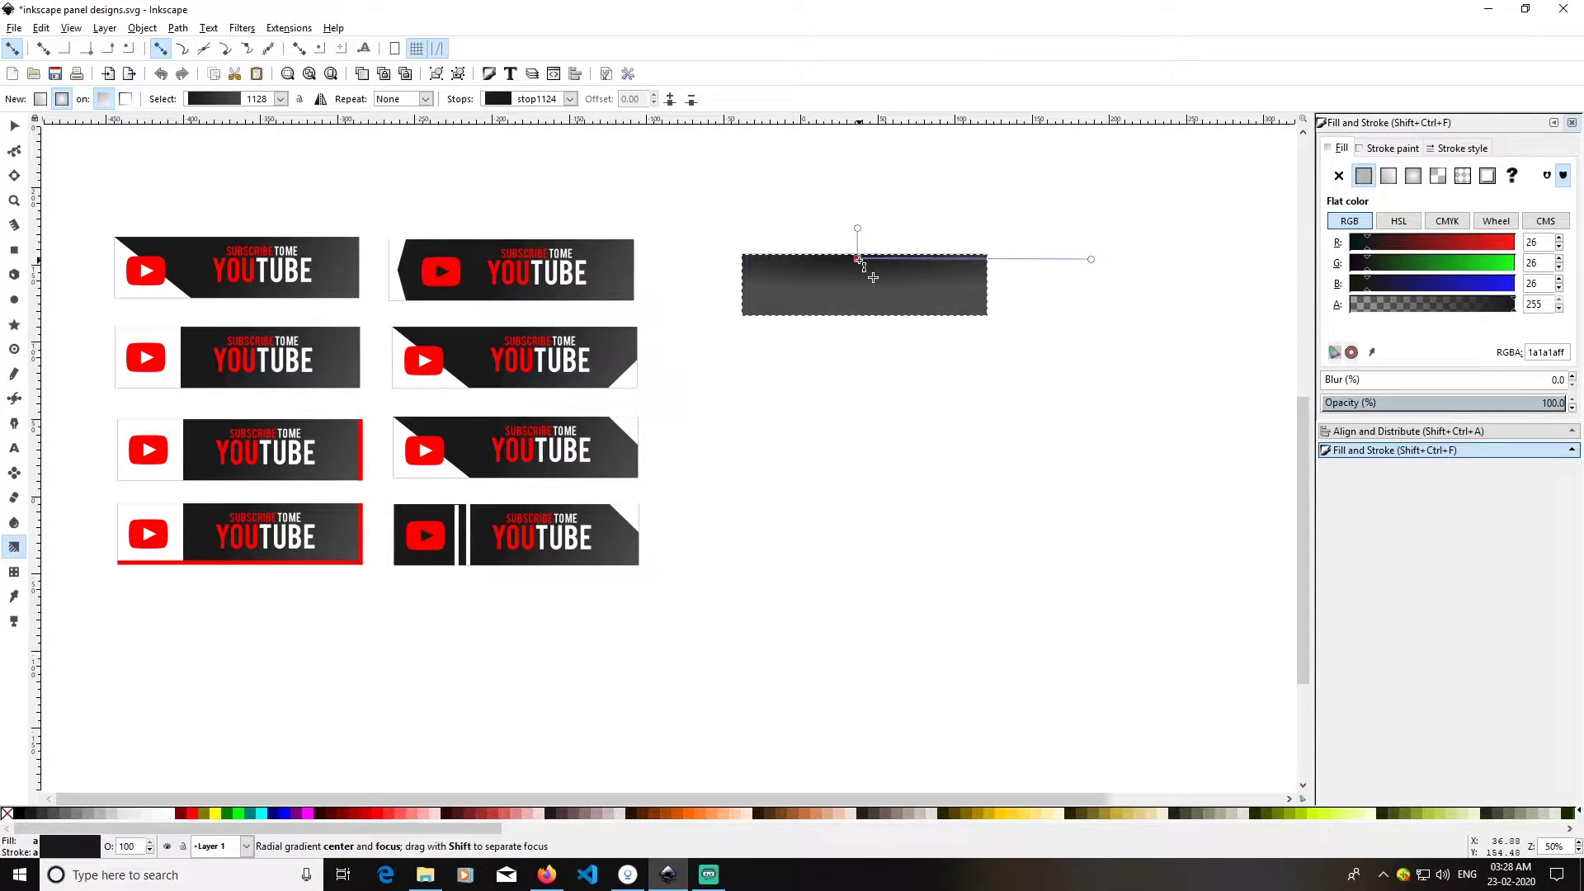
drag(1091, 259, 985, 315)
drag(868, 234, 996, 170)
drag(936, 377, 989, 313)
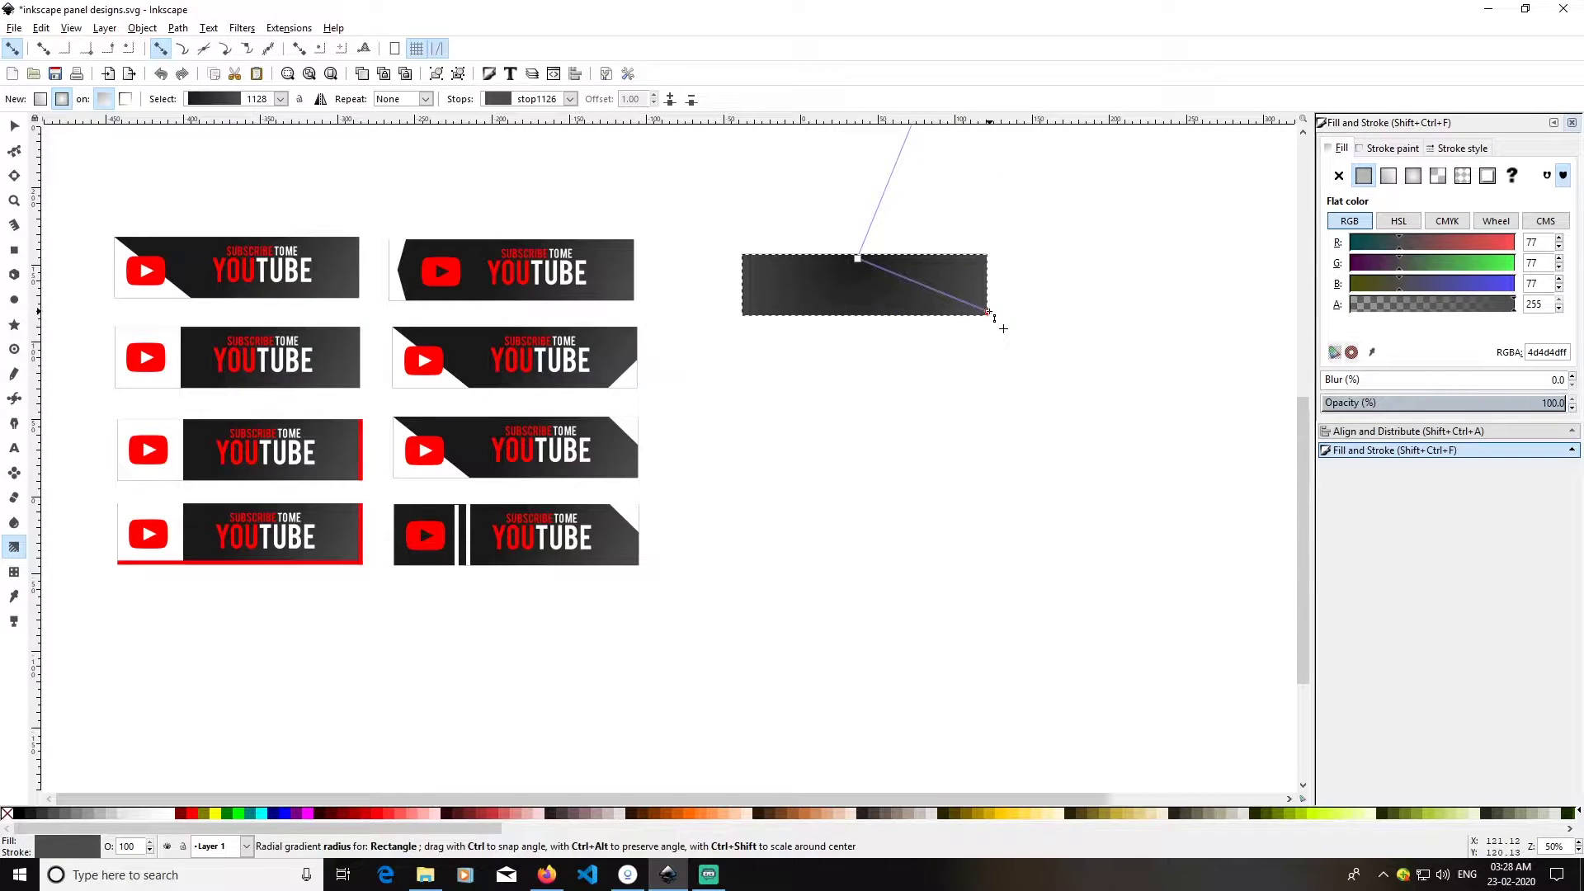
click(859, 259)
click(988, 313)
click(67, 813)
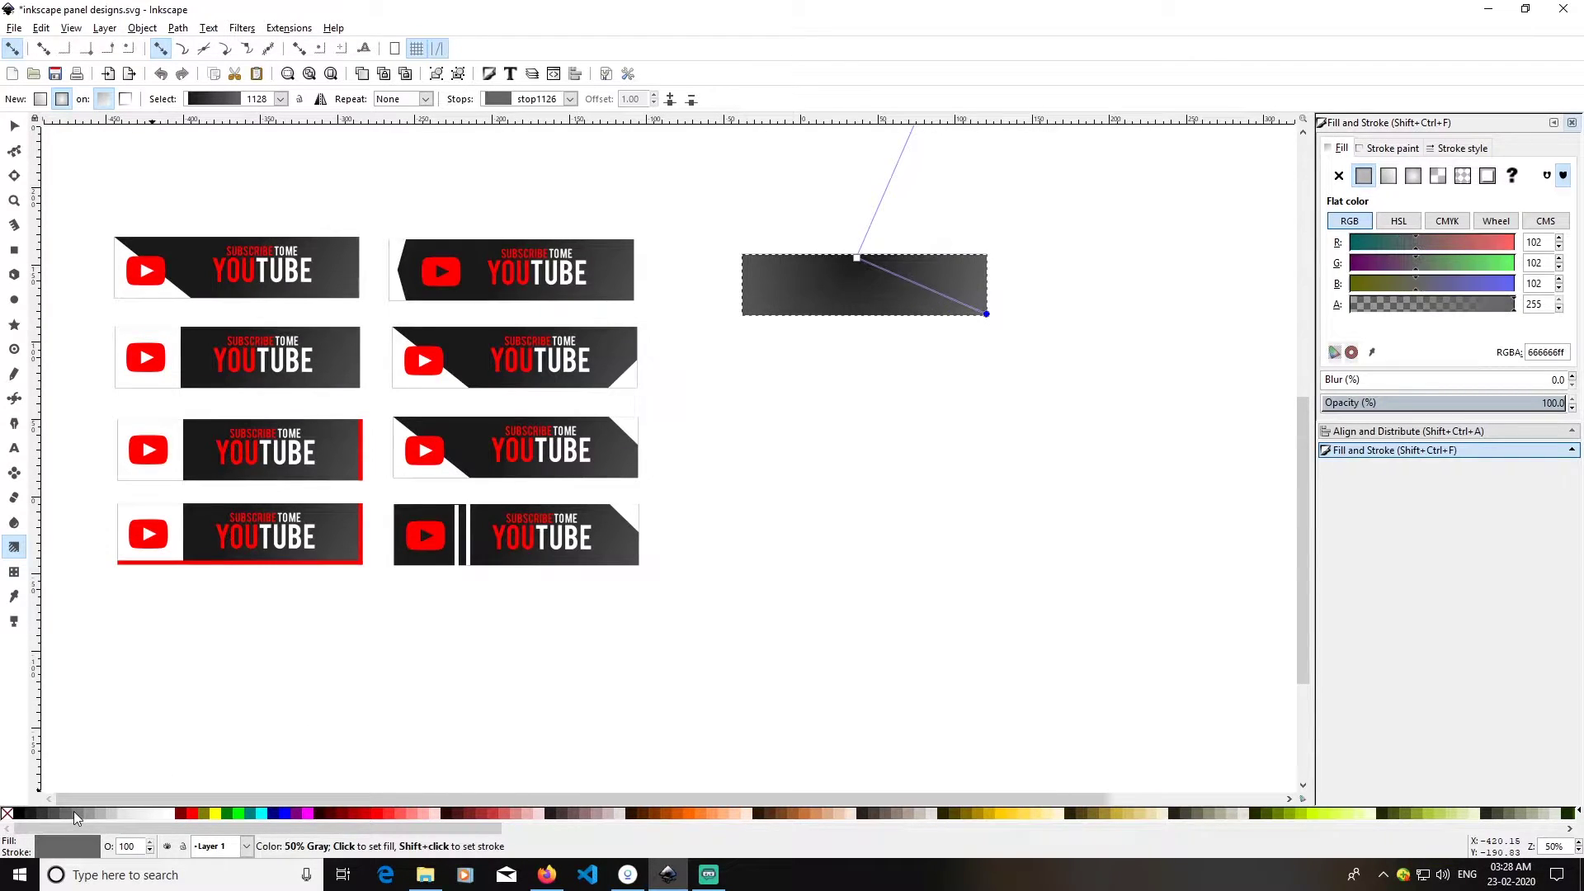
- Move the gradient rectangle slightly up and left to line up with the top banner row, and deselect it
click(14, 125)
key(Escape)
drag(907, 289, 883, 274)
key(Escape)
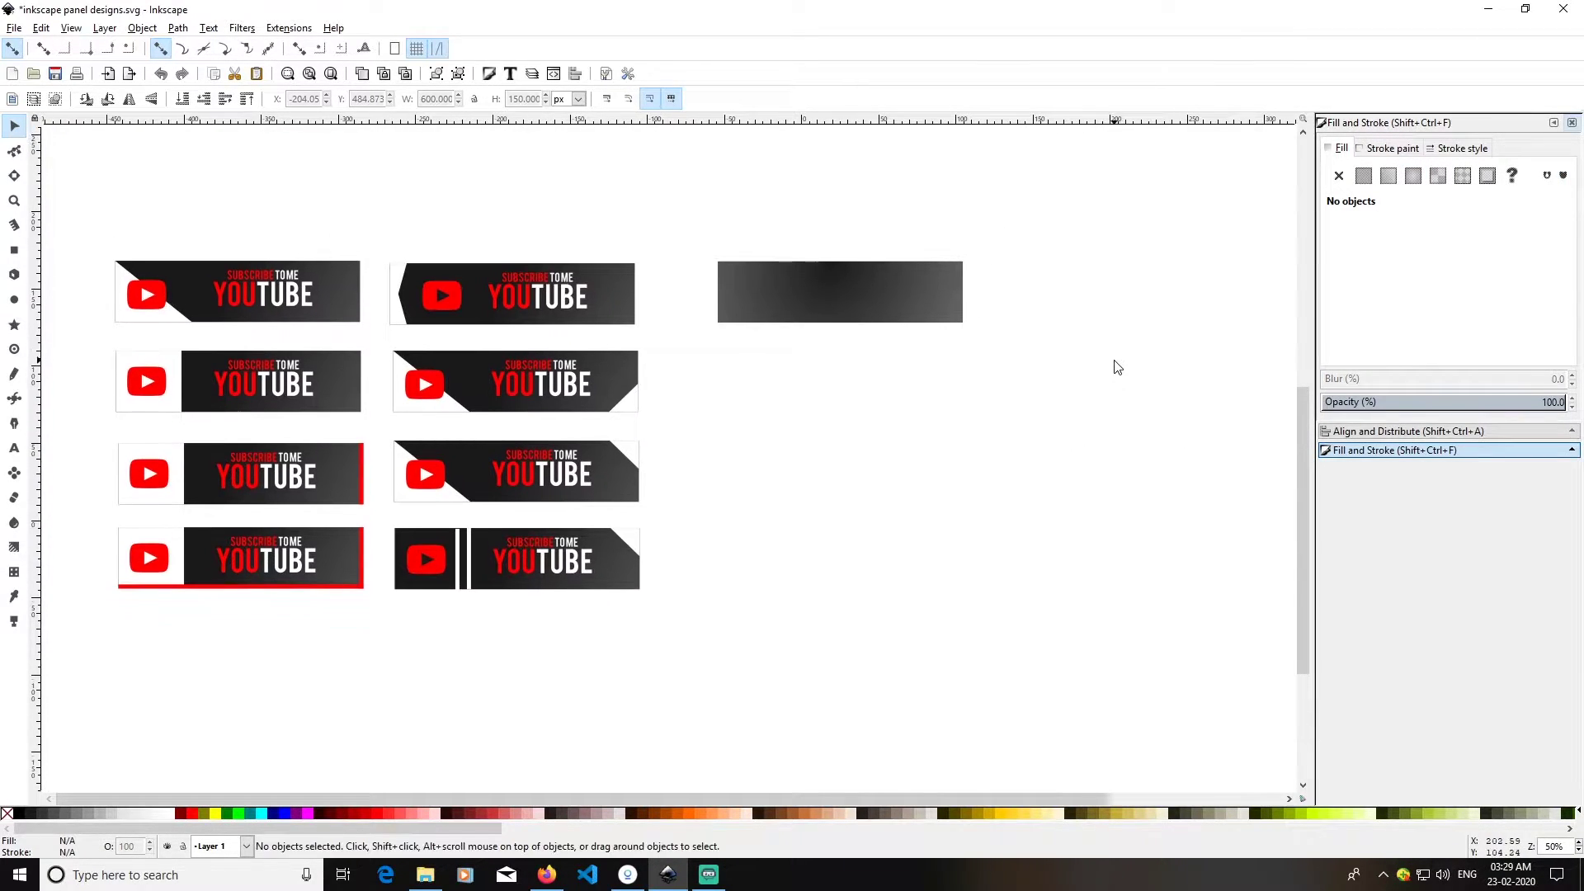
- Ungroup the spare play icon from the right column's second banner, and move that banner's pieces back into the column
drag(1125, 344, 1047, 460)
drag(810, 206, 1043, 363)
key(ctrl)
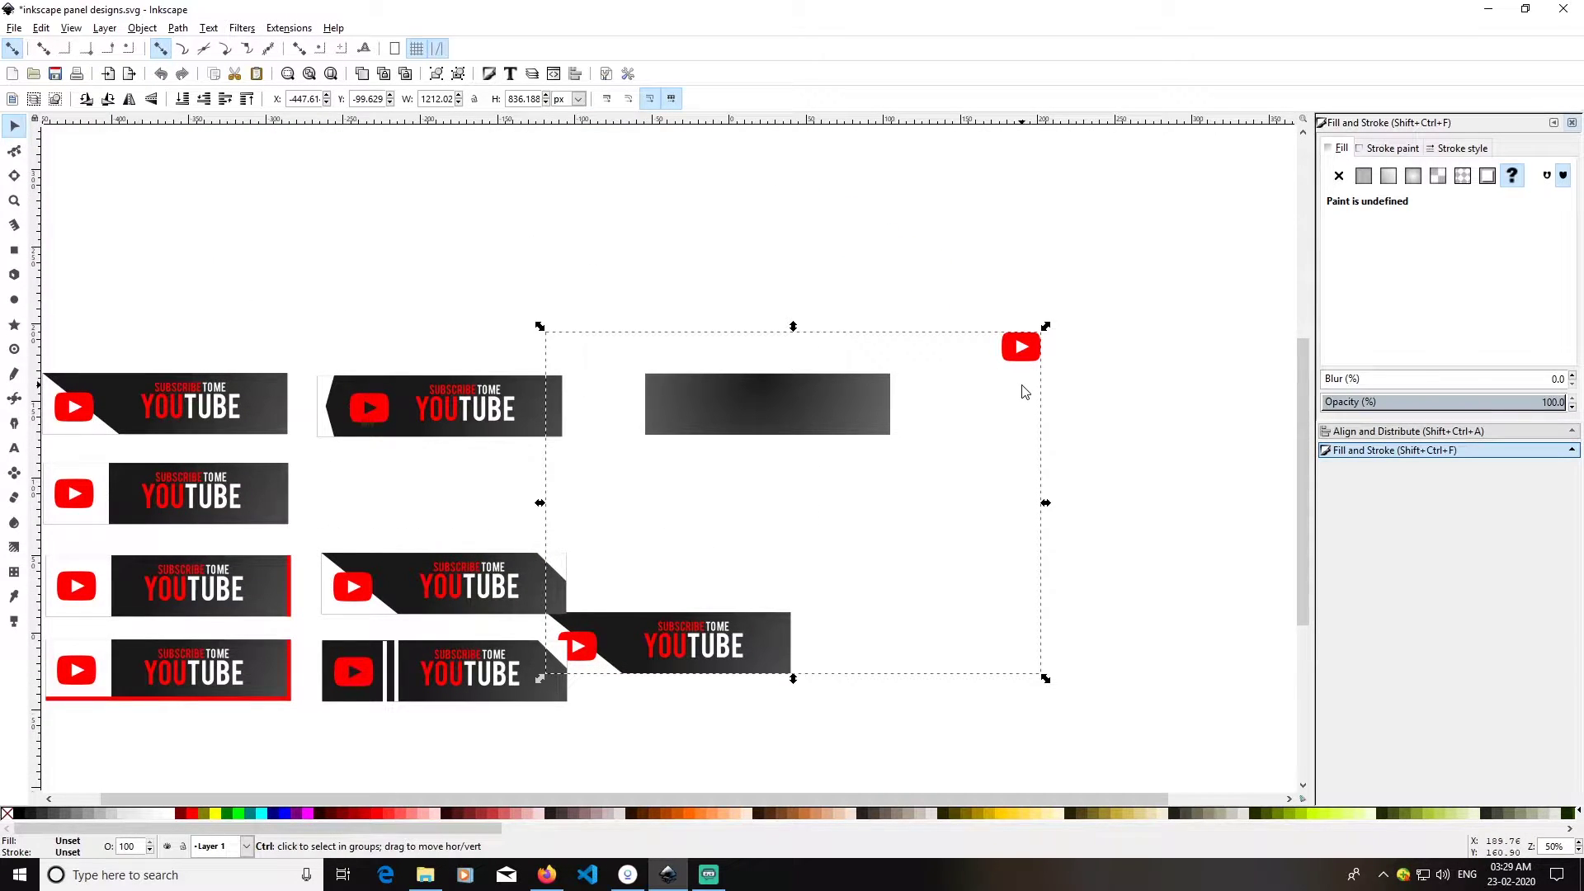
key(ctrl+shift+g)
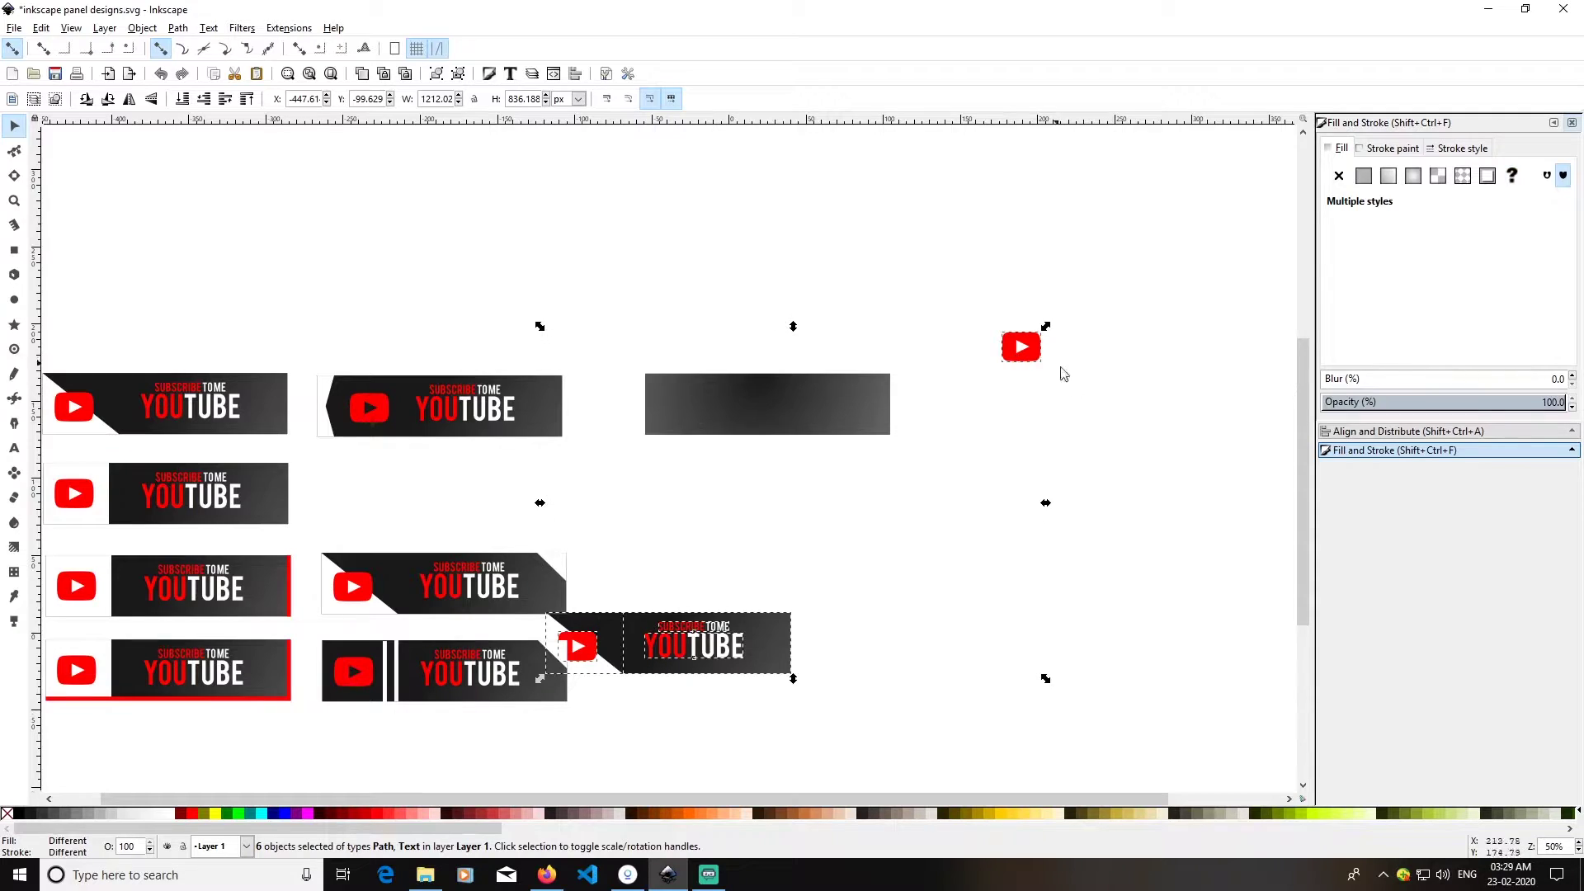
click(1099, 428)
drag(908, 714, 541, 581)
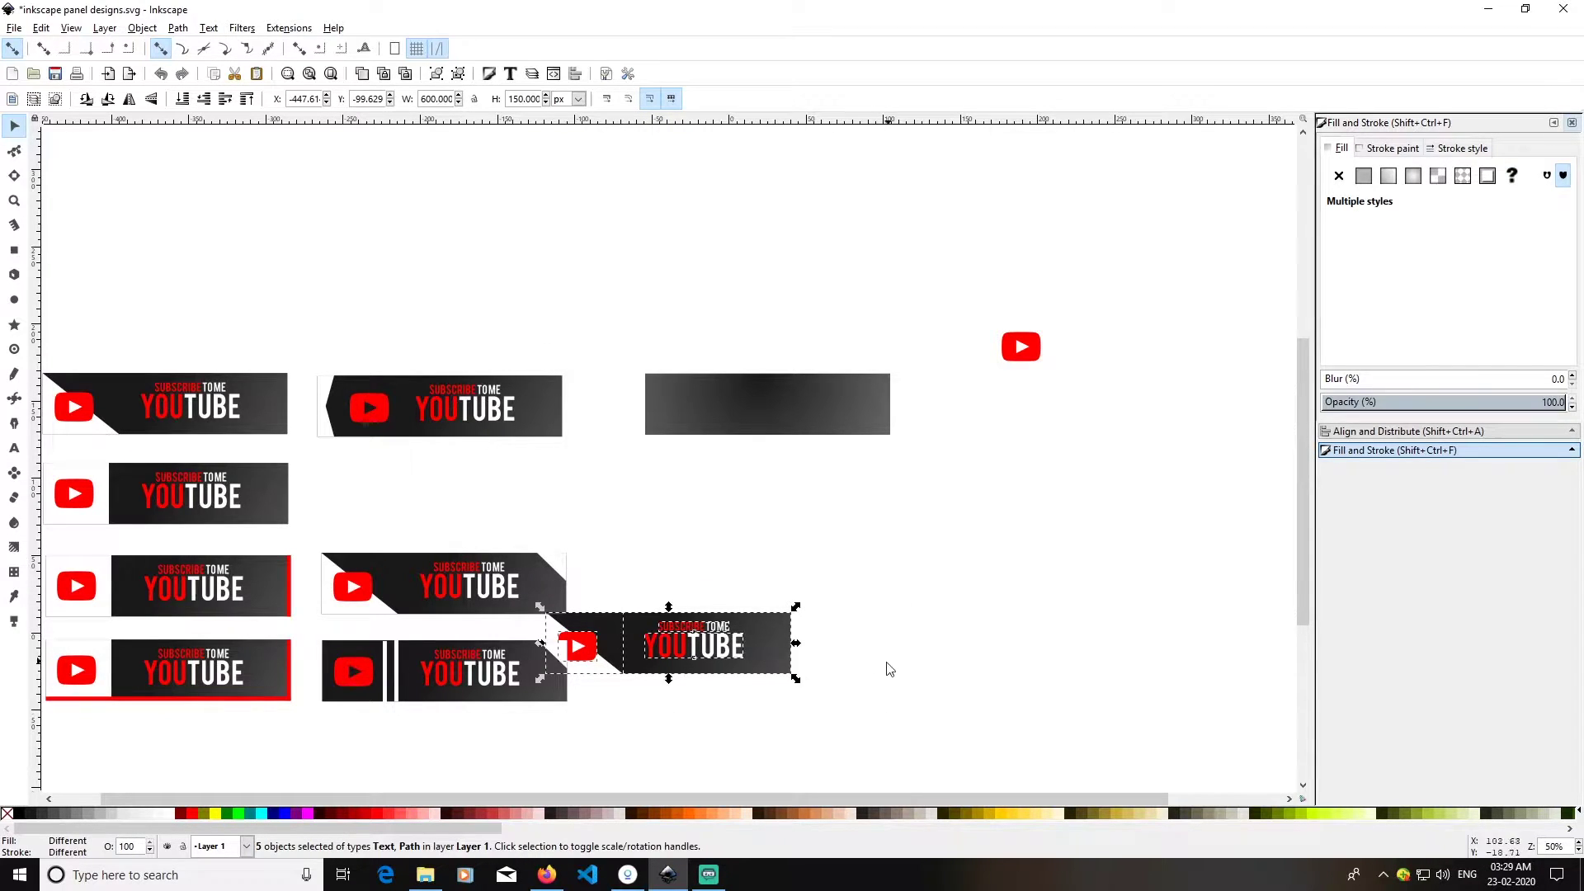
drag(765, 657, 525, 507)
- Place the red YouTube play icon on the left part of the gradient rectangle
click(1050, 363)
drag(1032, 357, 964, 406)
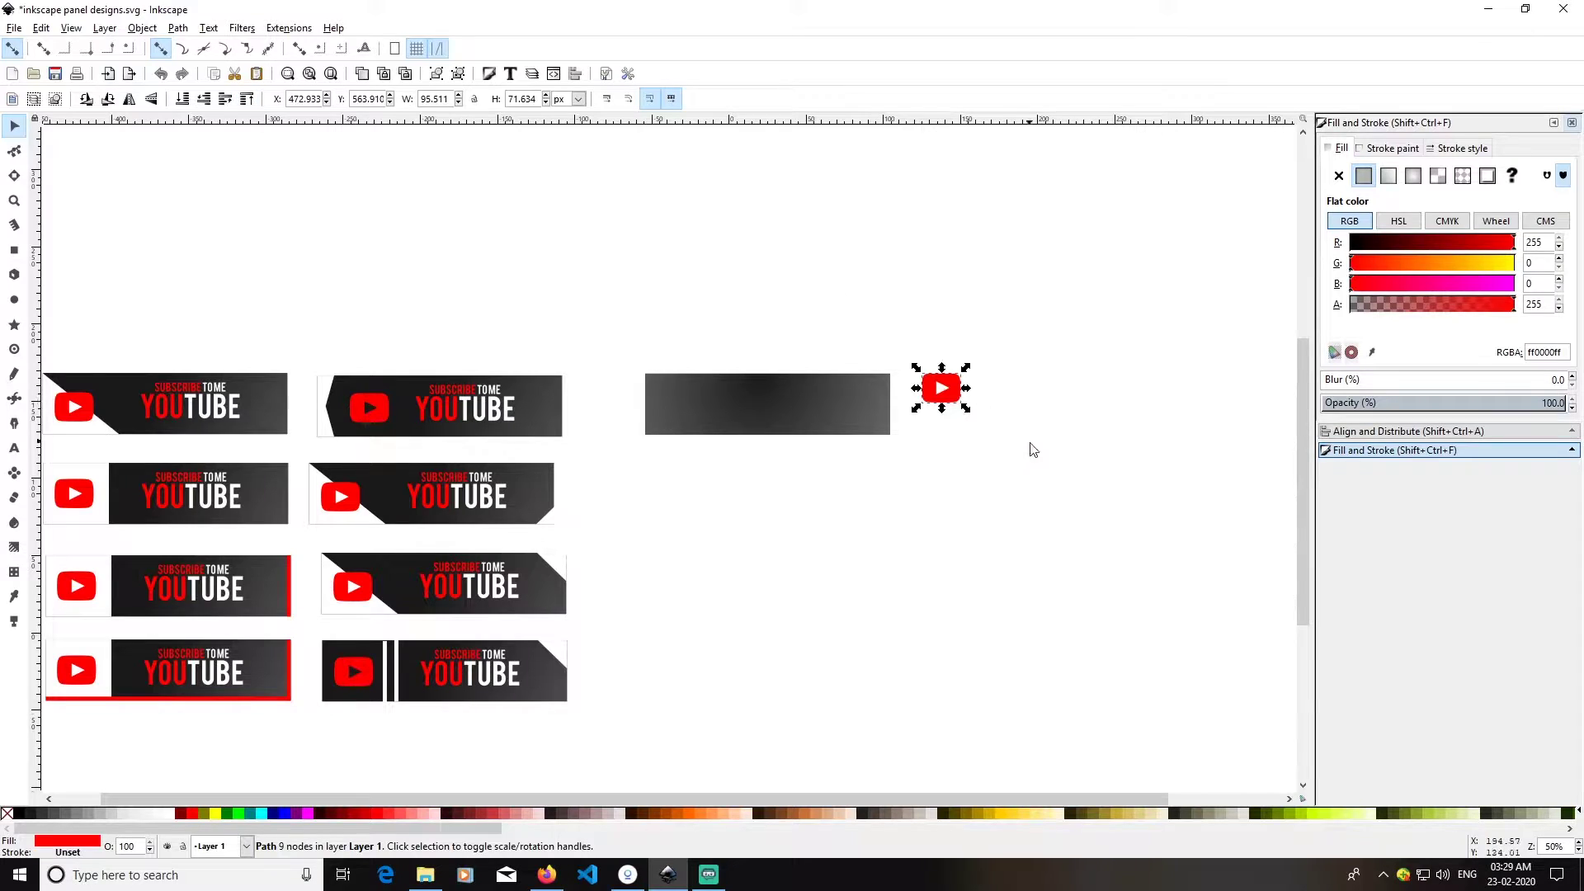
click(1033, 450)
drag(948, 400, 686, 407)
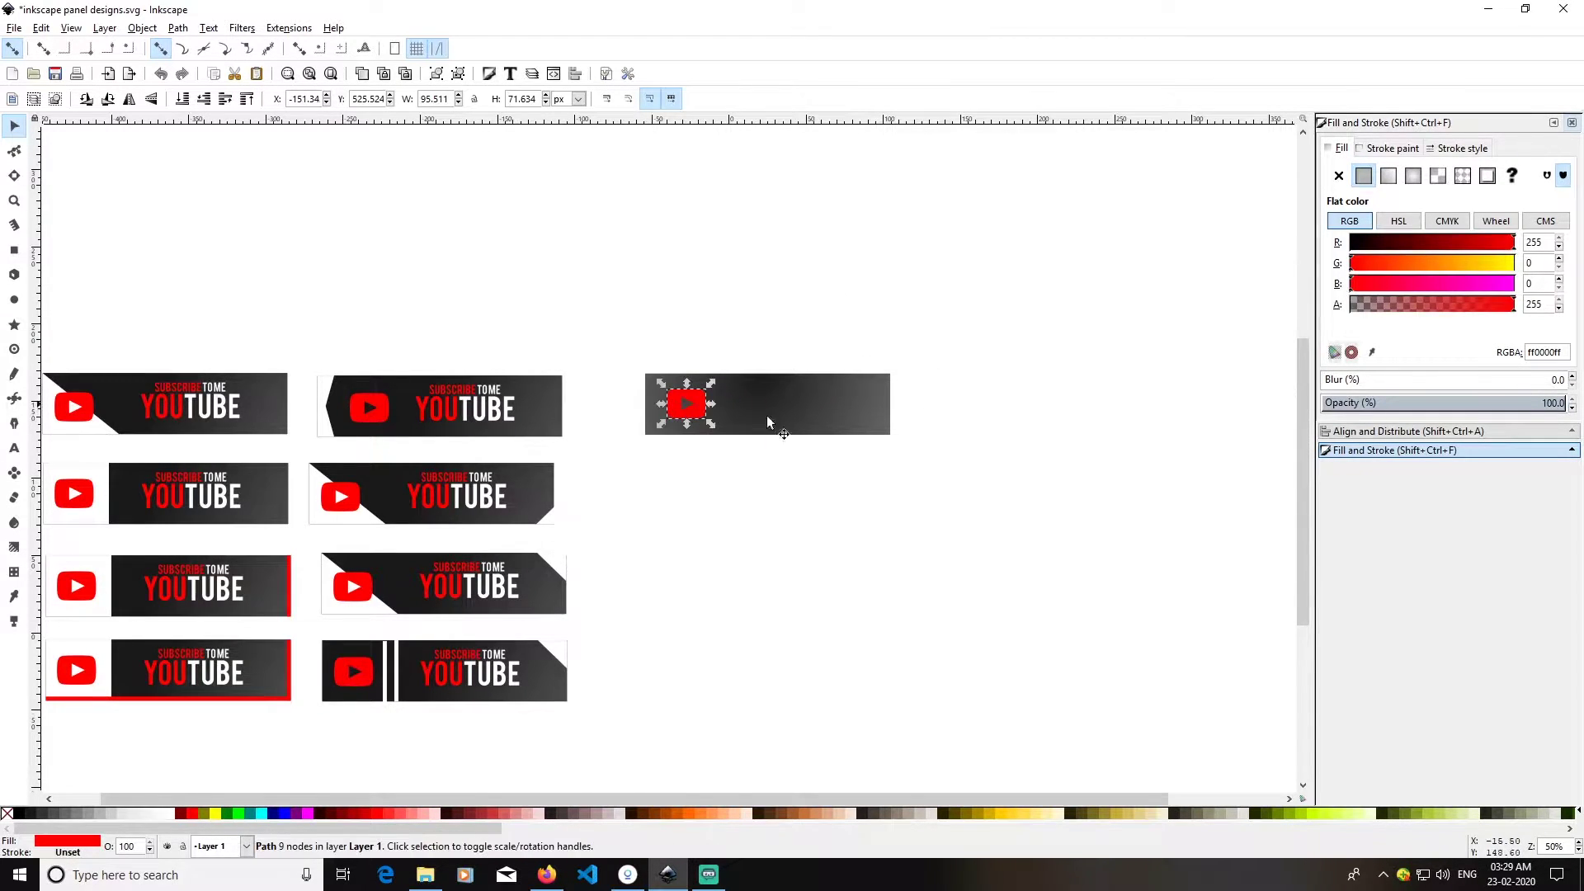
click(758, 495)
- Add the text "SUBSCRIBE TO ME" on the gradient rectangle
click(14, 448)
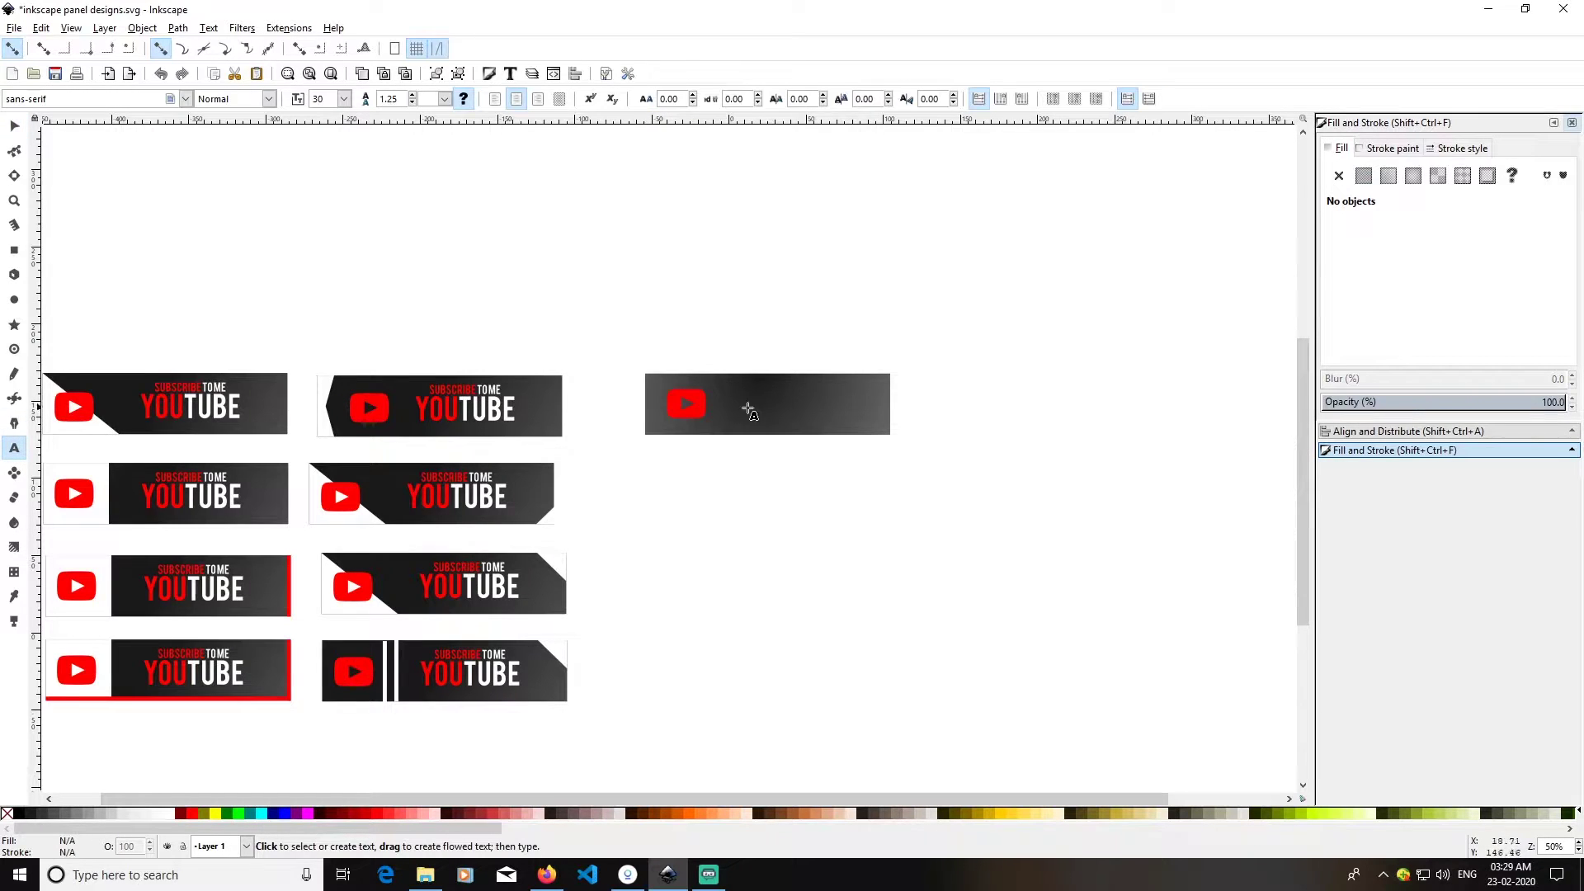
click(741, 399)
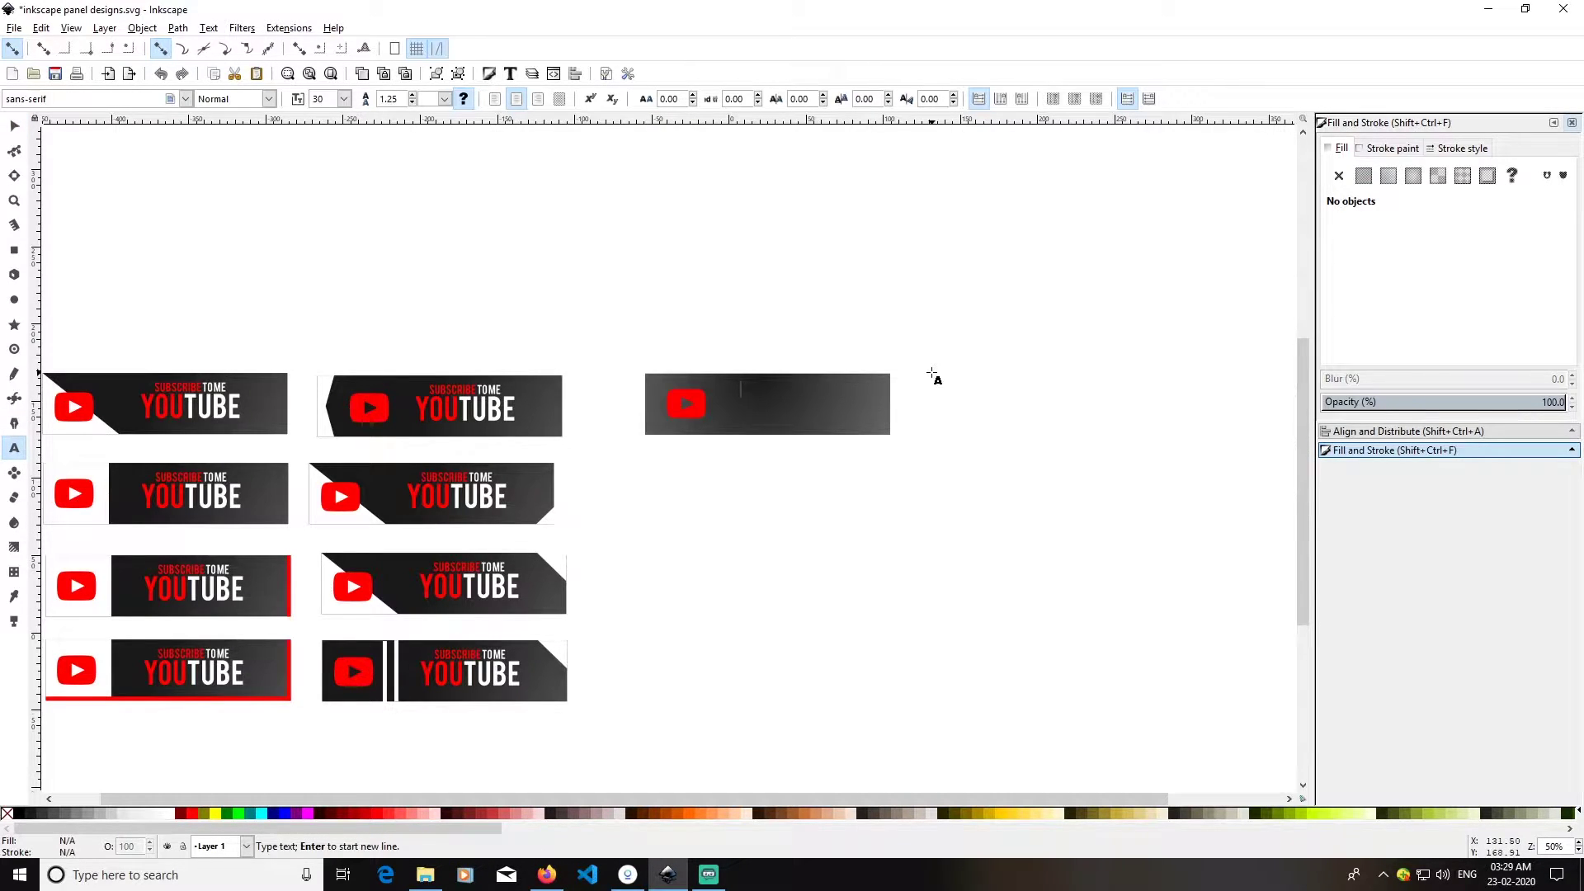
text(SUBSC)
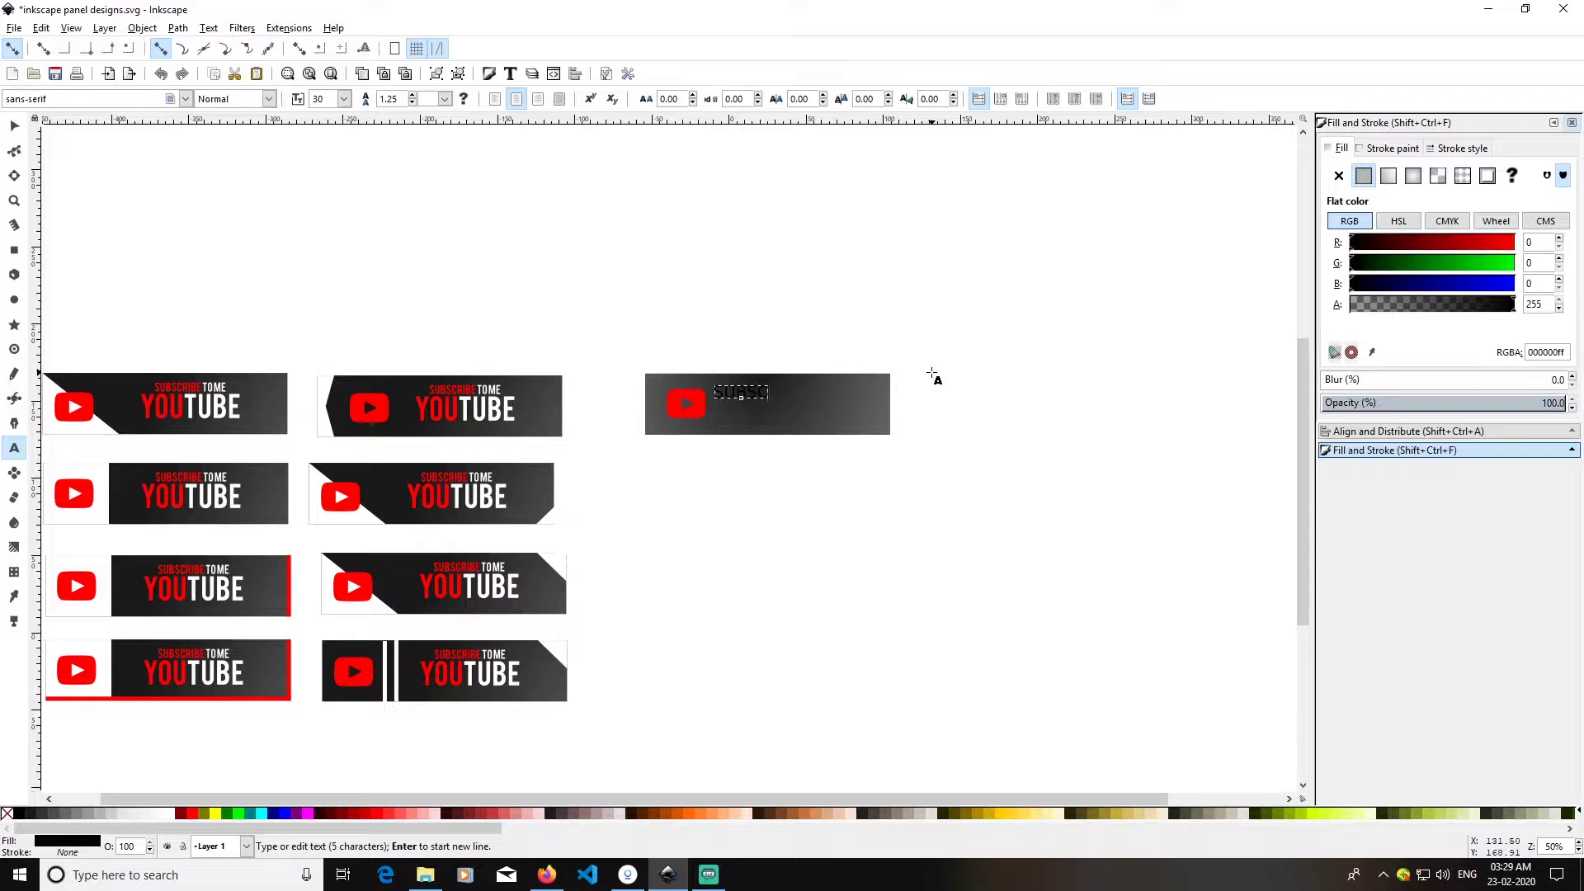
text(RIBE )
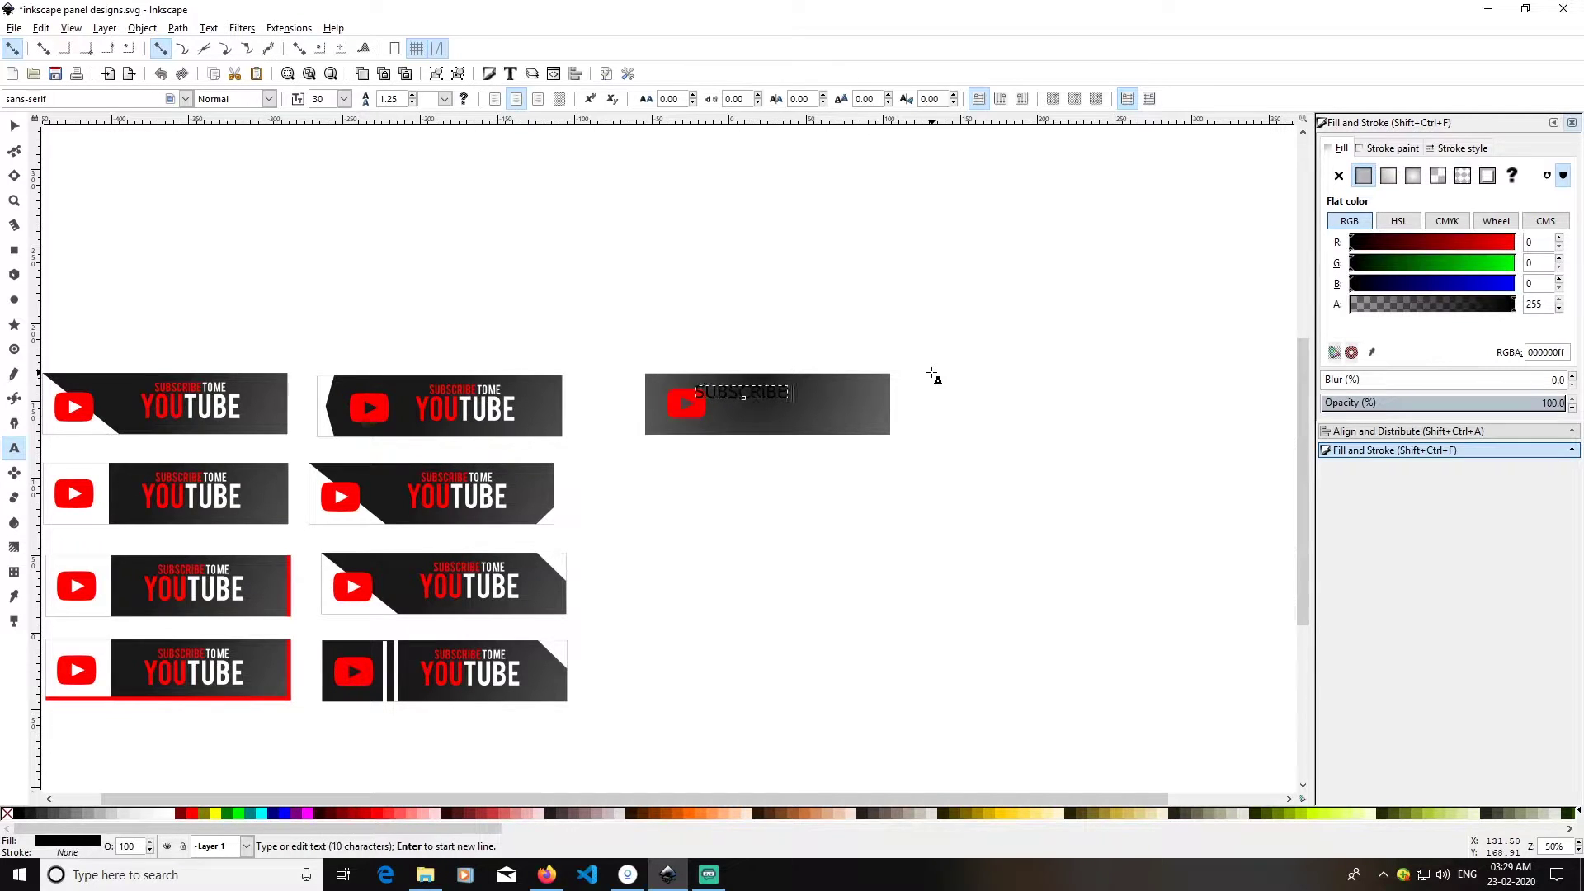
text(TO ME)
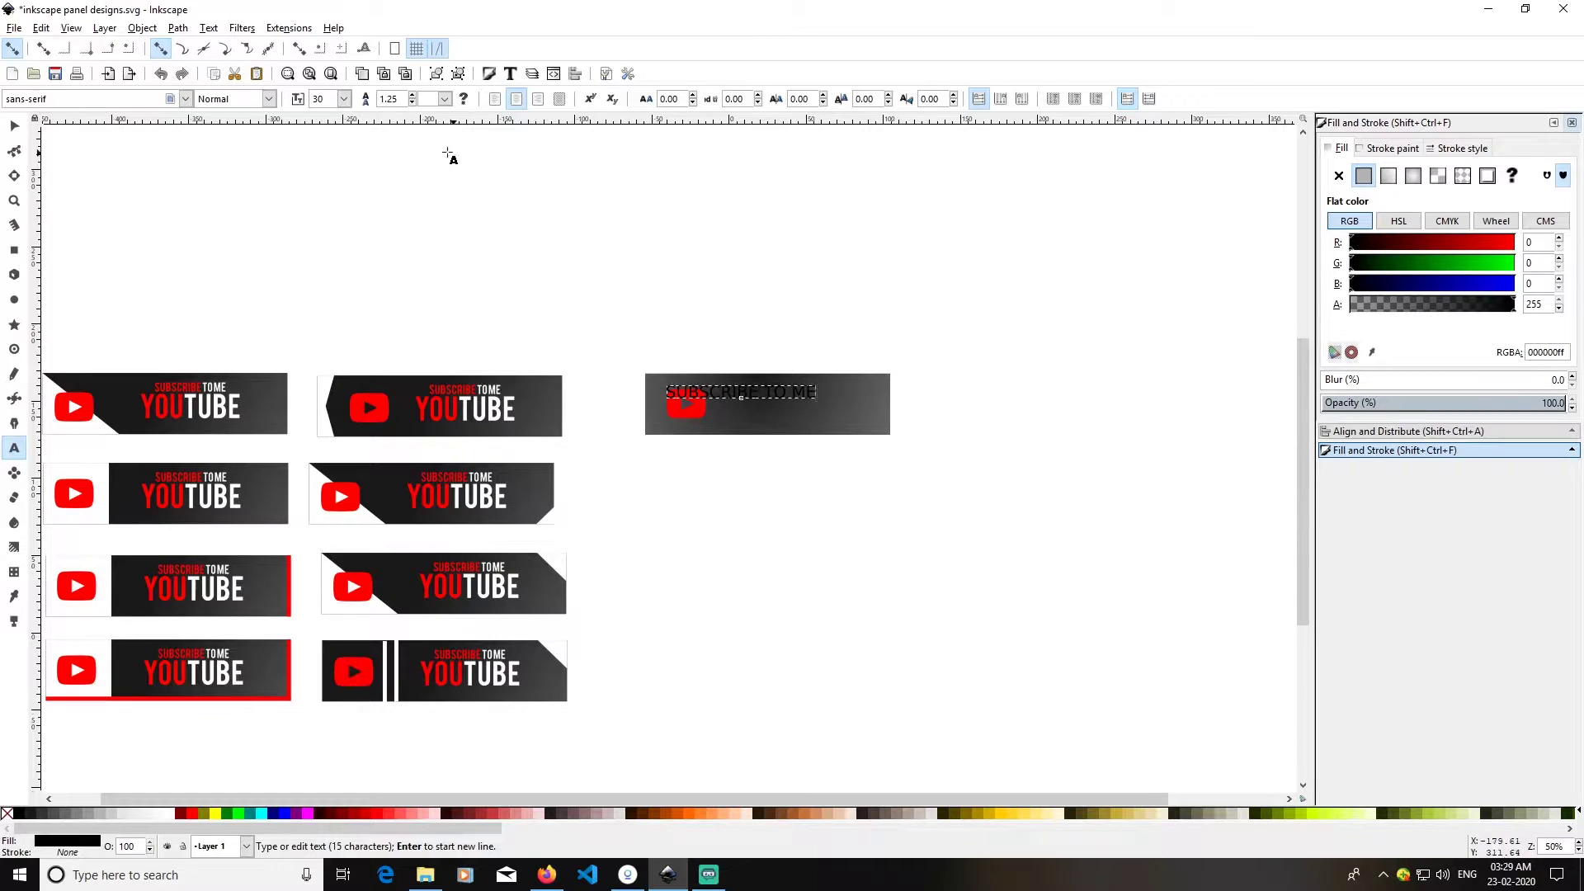
- Move the "SUBSCRIBE TO ME" text to the right of the play icon and scale it down to about 266 × 22 px
click(14, 126)
click(1019, 463)
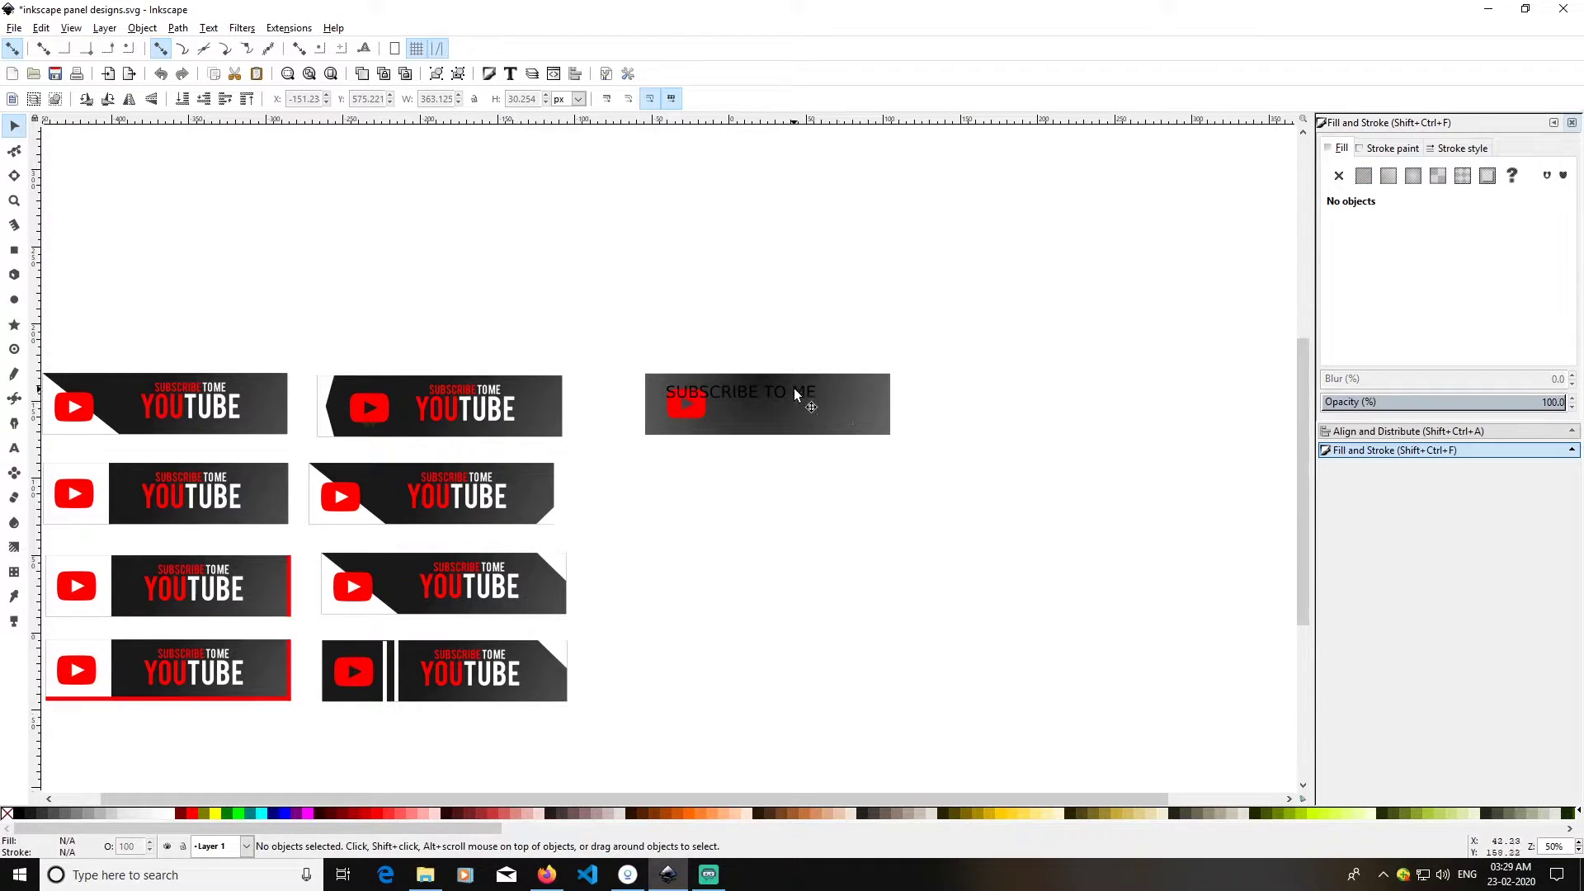
drag(810, 399, 858, 401)
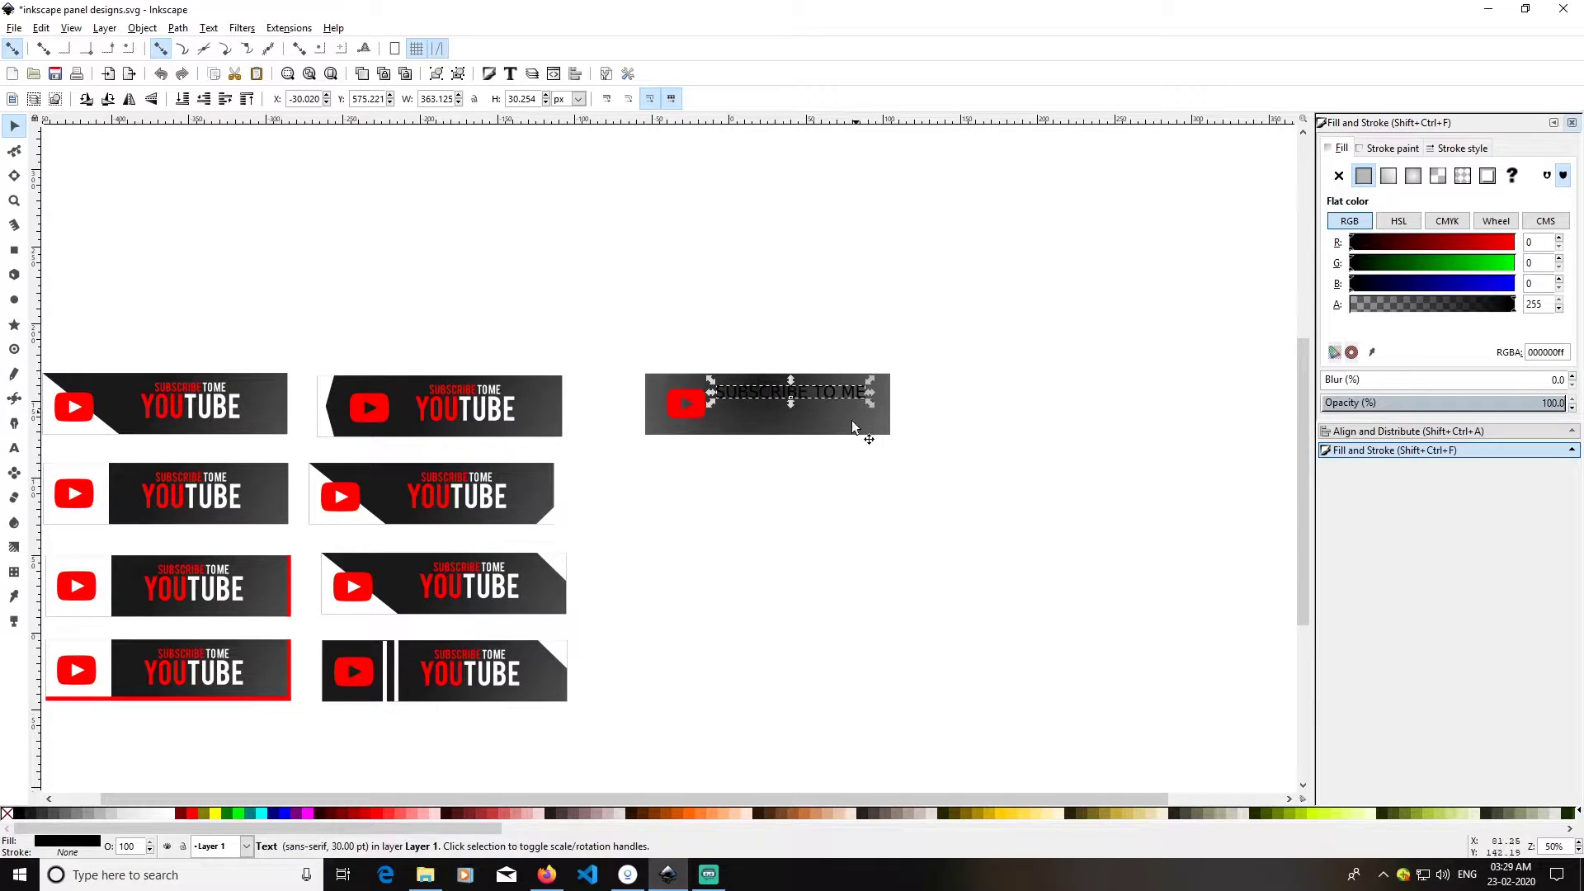
drag(870, 404, 868, 409)
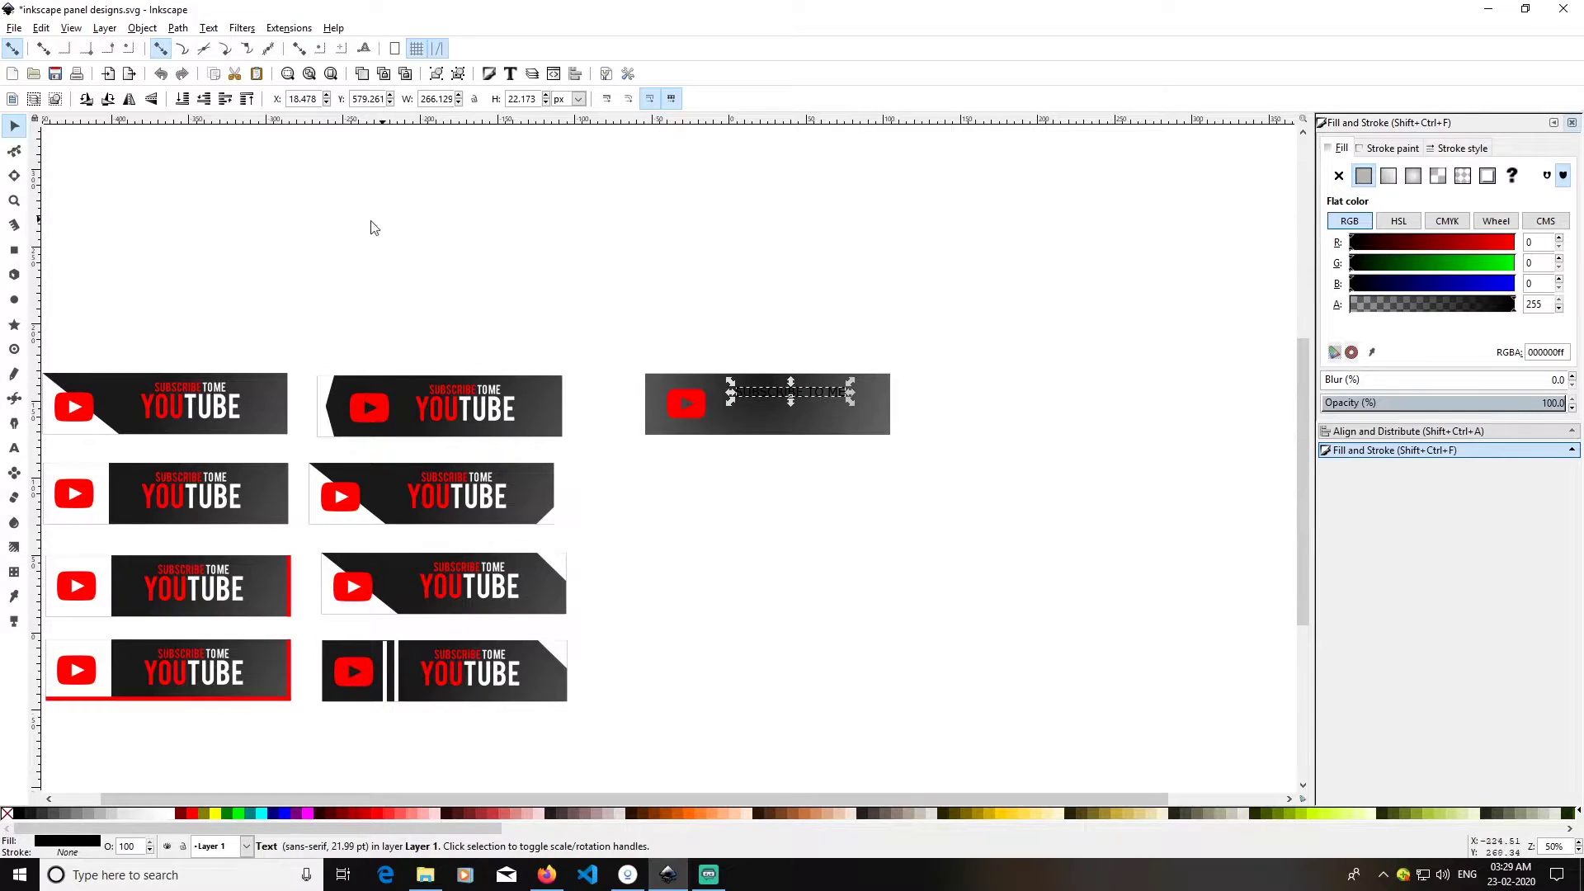
- Set the font of the "SUBSCRIBE TO ME" text to Bebas
click(511, 75)
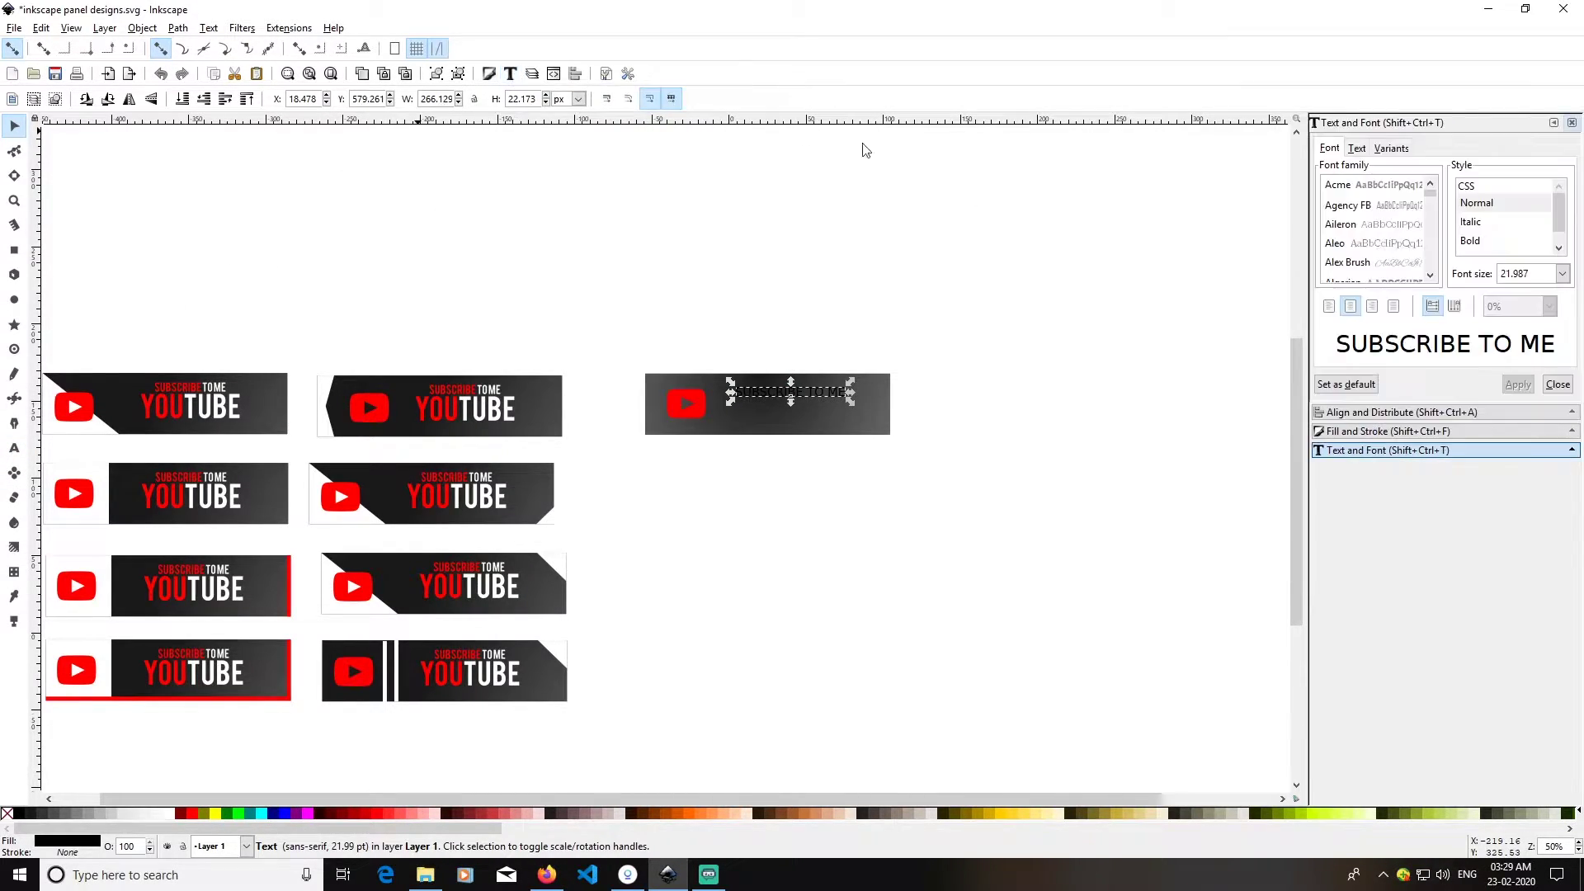
click(1391, 226)
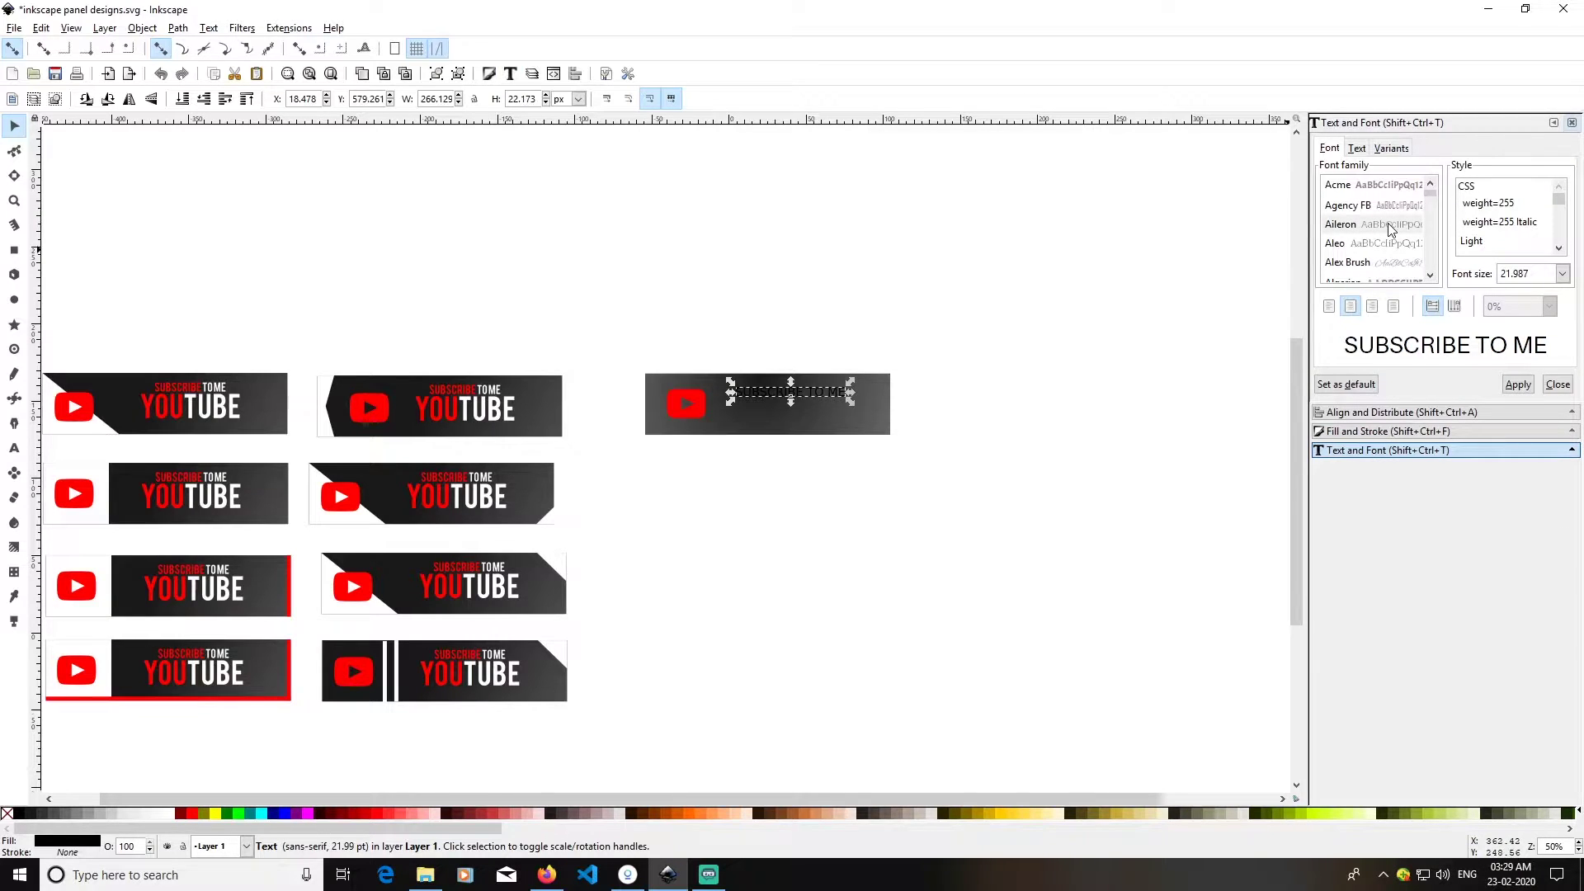
text(be)
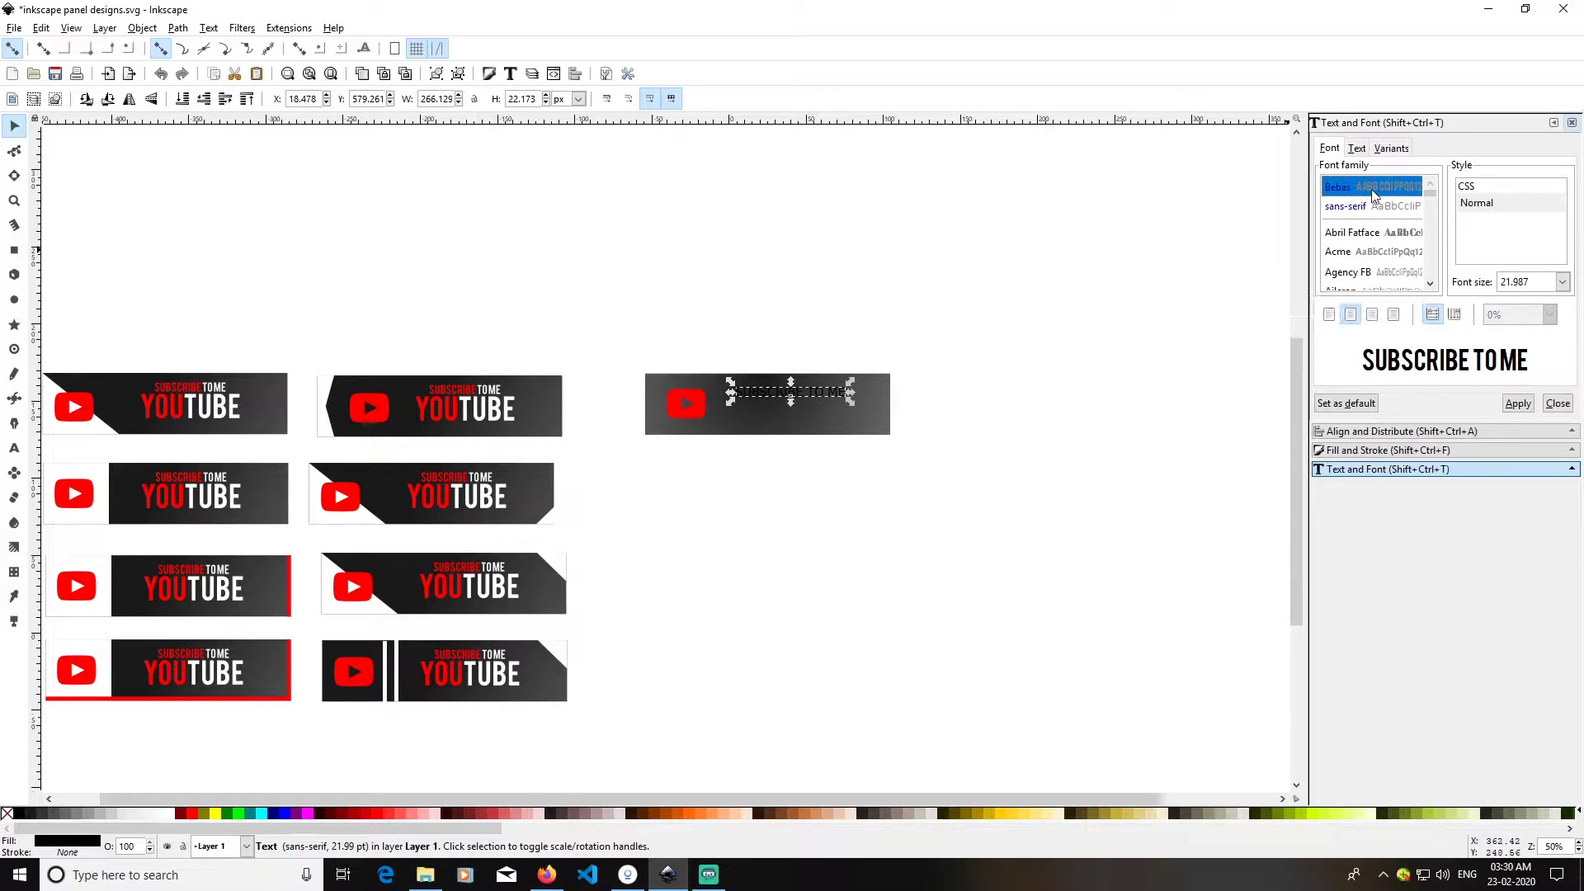
click(1518, 403)
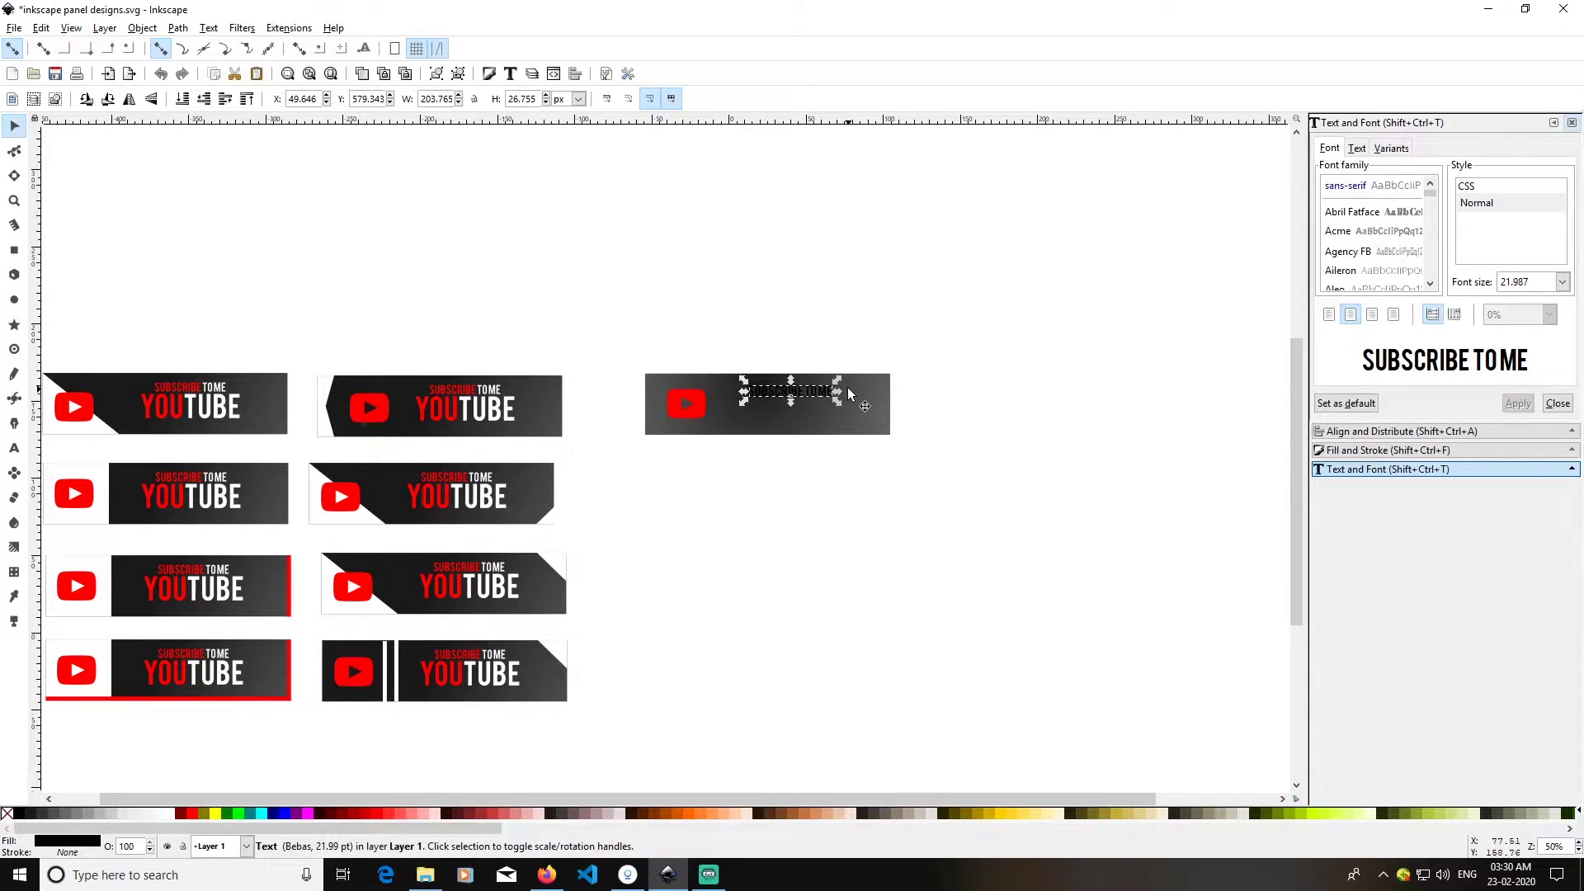
click(1007, 429)
- Colour the word "SUBSCRIBE" red and the words "TO ME" white in the panel text
click(813, 393)
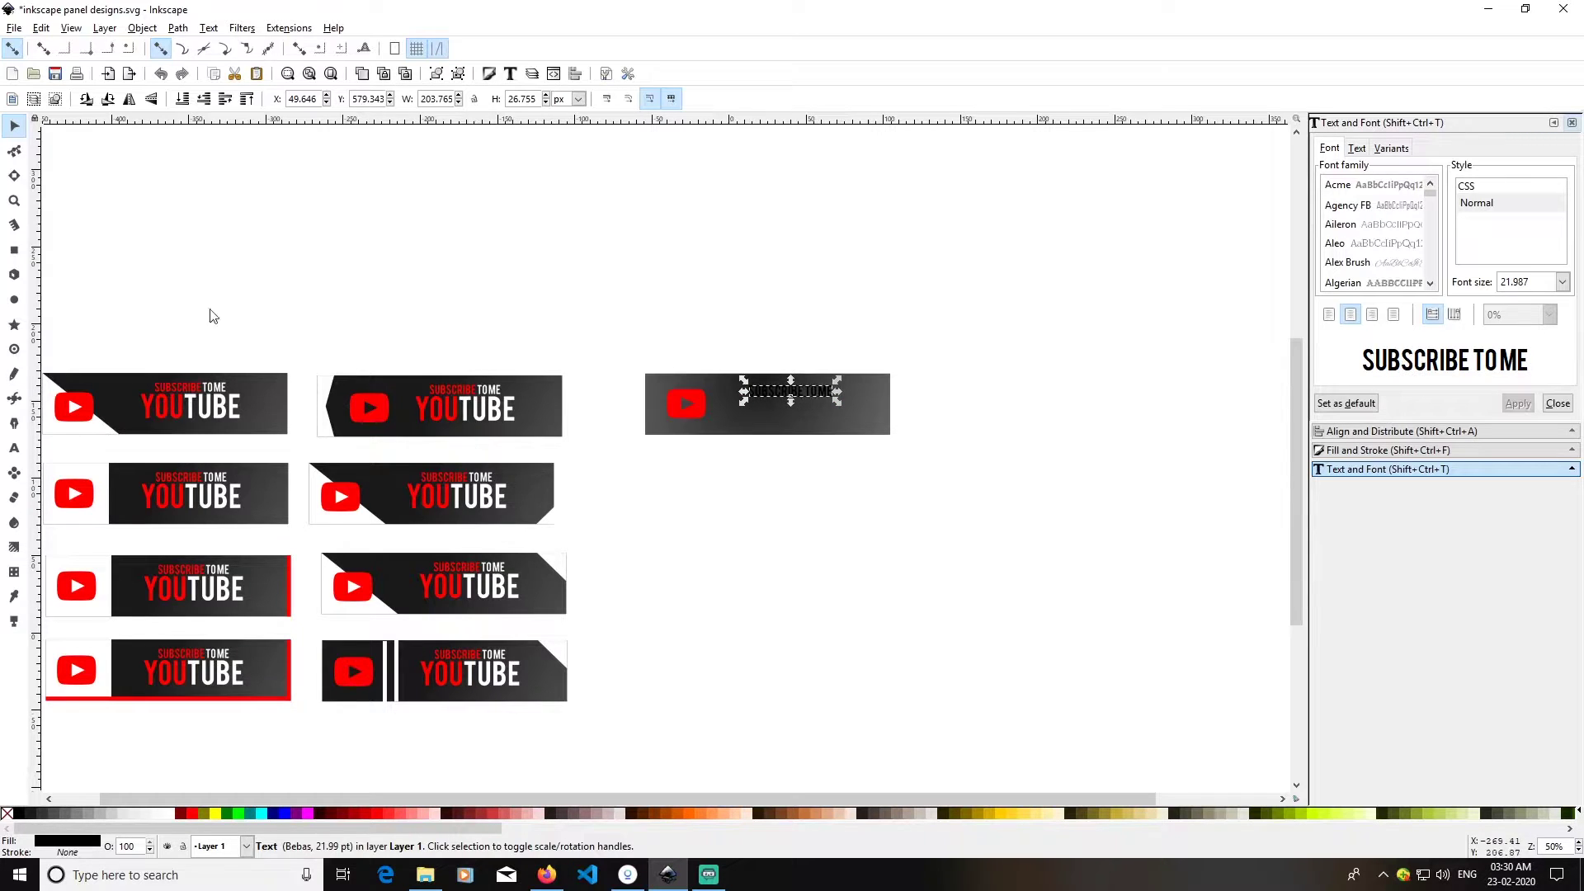
click(14, 450)
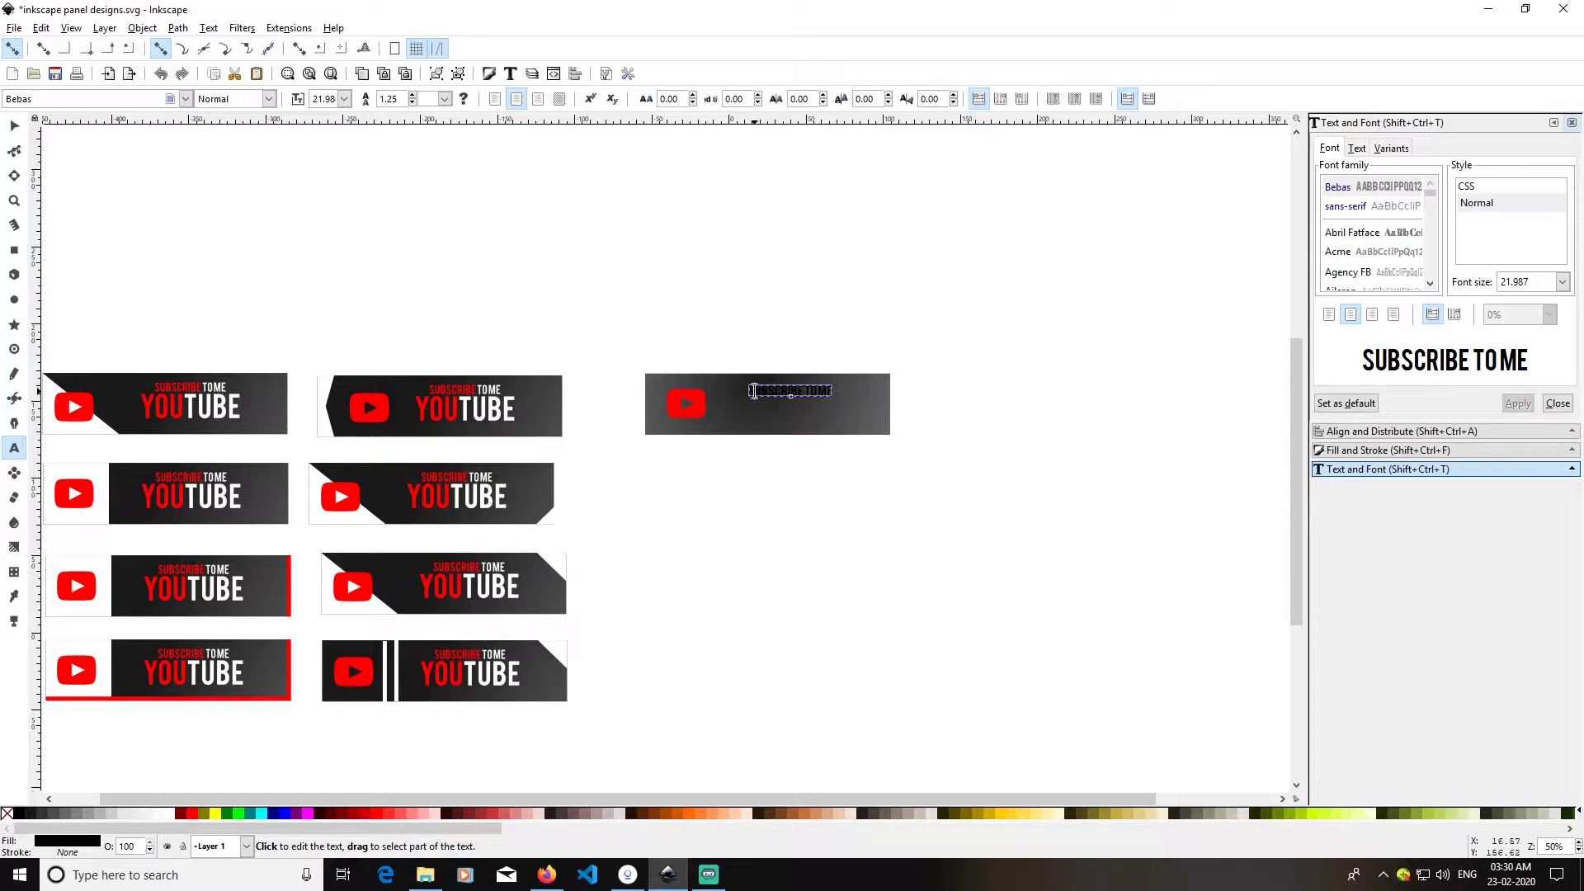
click(824, 390)
mouse_move(832, 390)
mouse_down()
mouse_move(801, 390)
mouse_move(823, 391)
mouse_up()
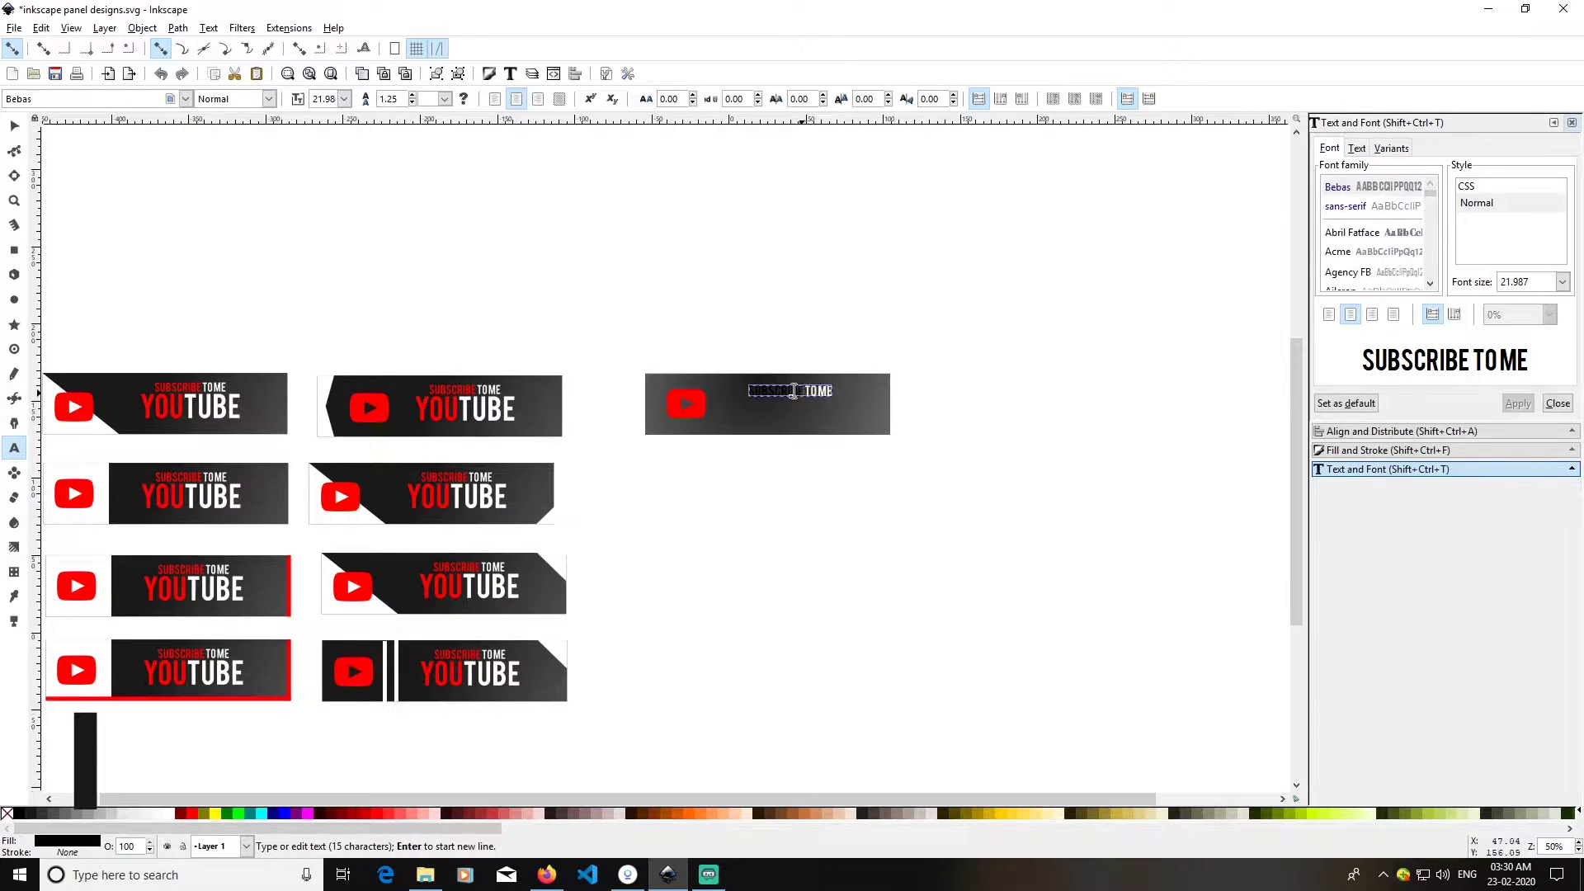
click(378, 811)
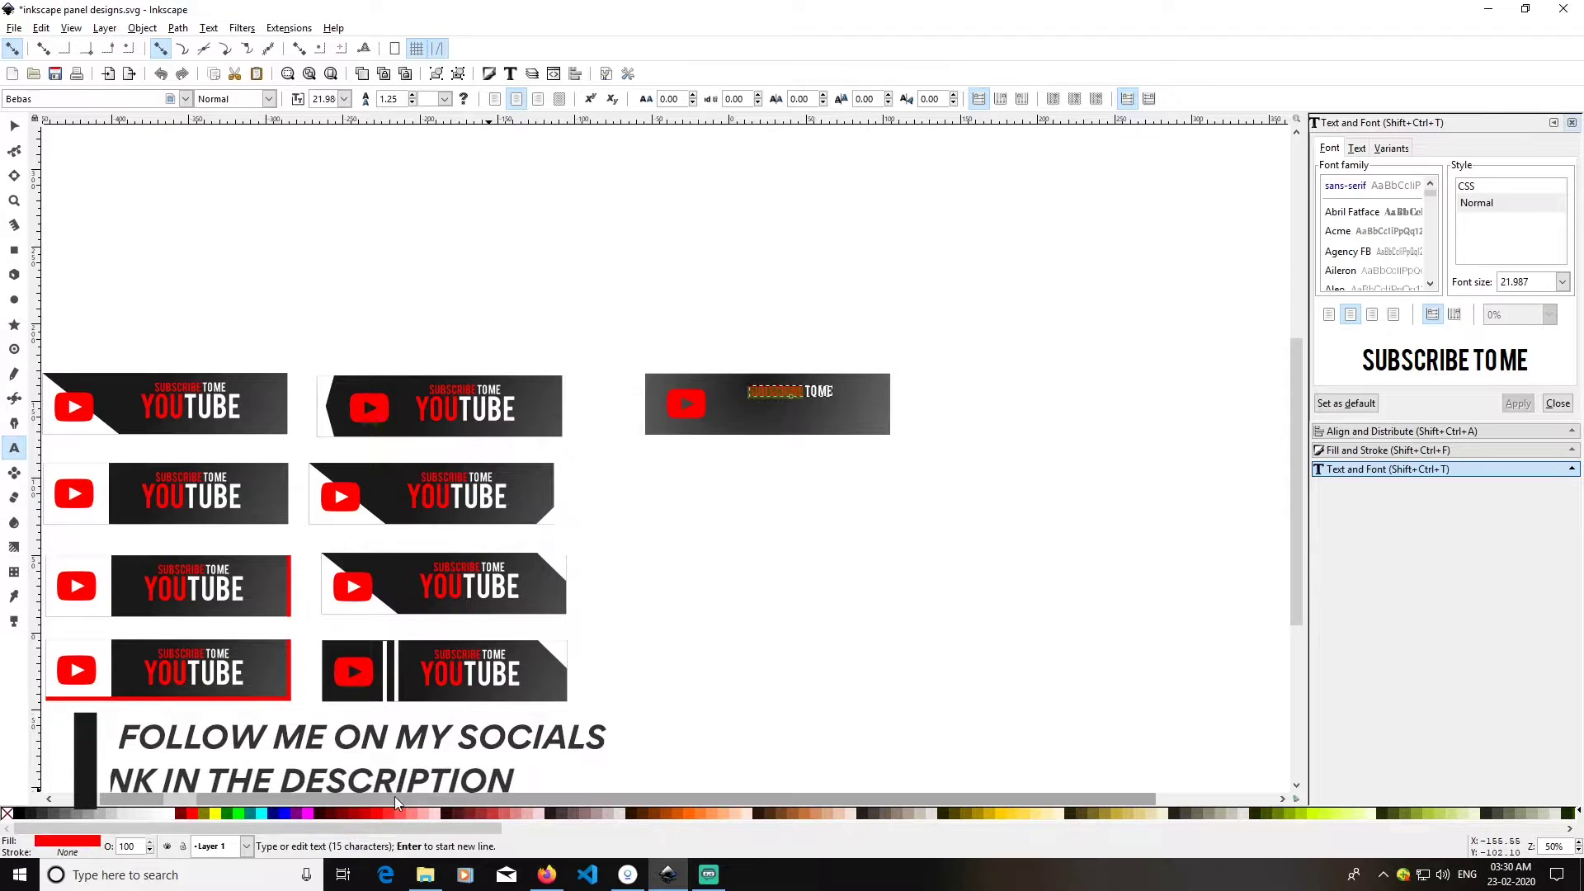
- Shift the "SUBSCRIBE TO ME" text slightly to the right on the gradient rectangle and duplicate it
click(14, 125)
click(880, 597)
drag(823, 398, 836, 398)
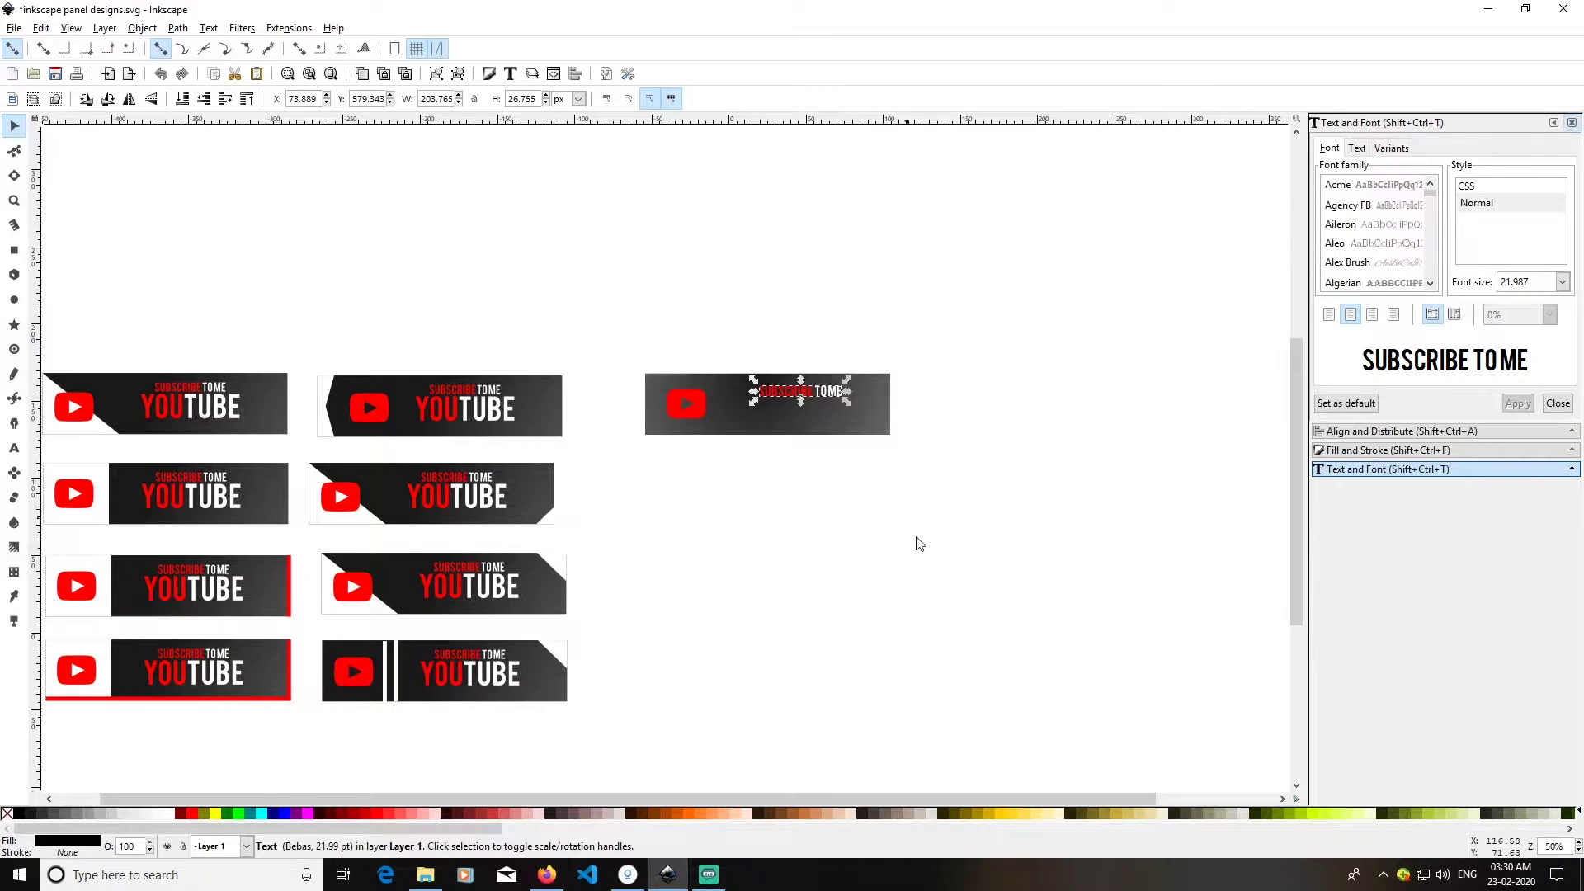
click(916, 541)
key(ctrl+d)
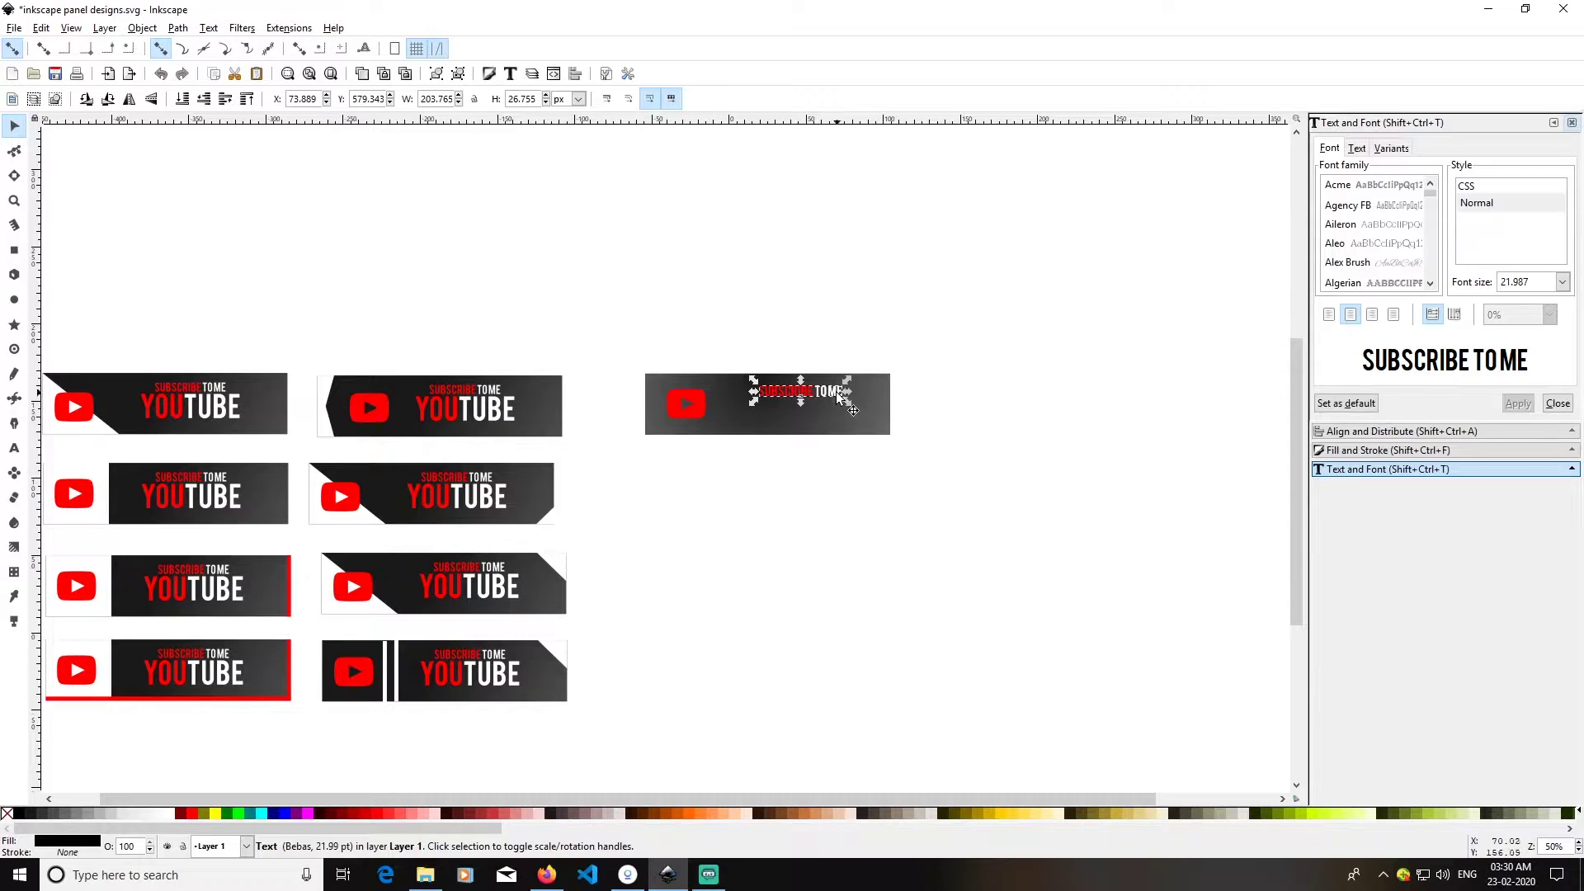
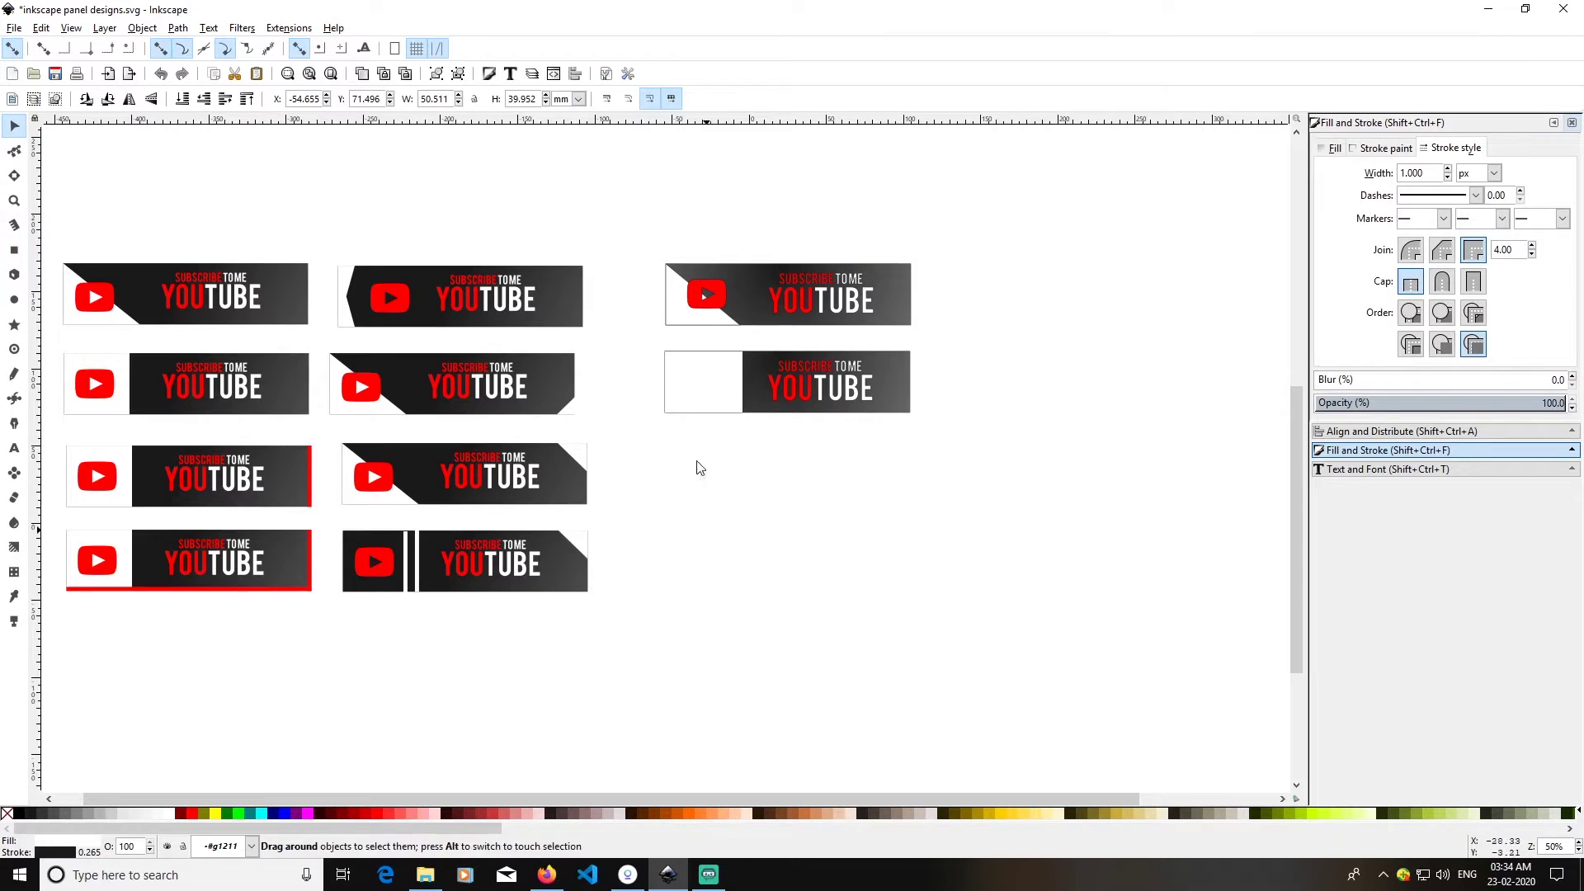
- Lower the white rectangle behind the second new banner's play icon, and place a duplicate of that banner directly below it
click(203, 102)
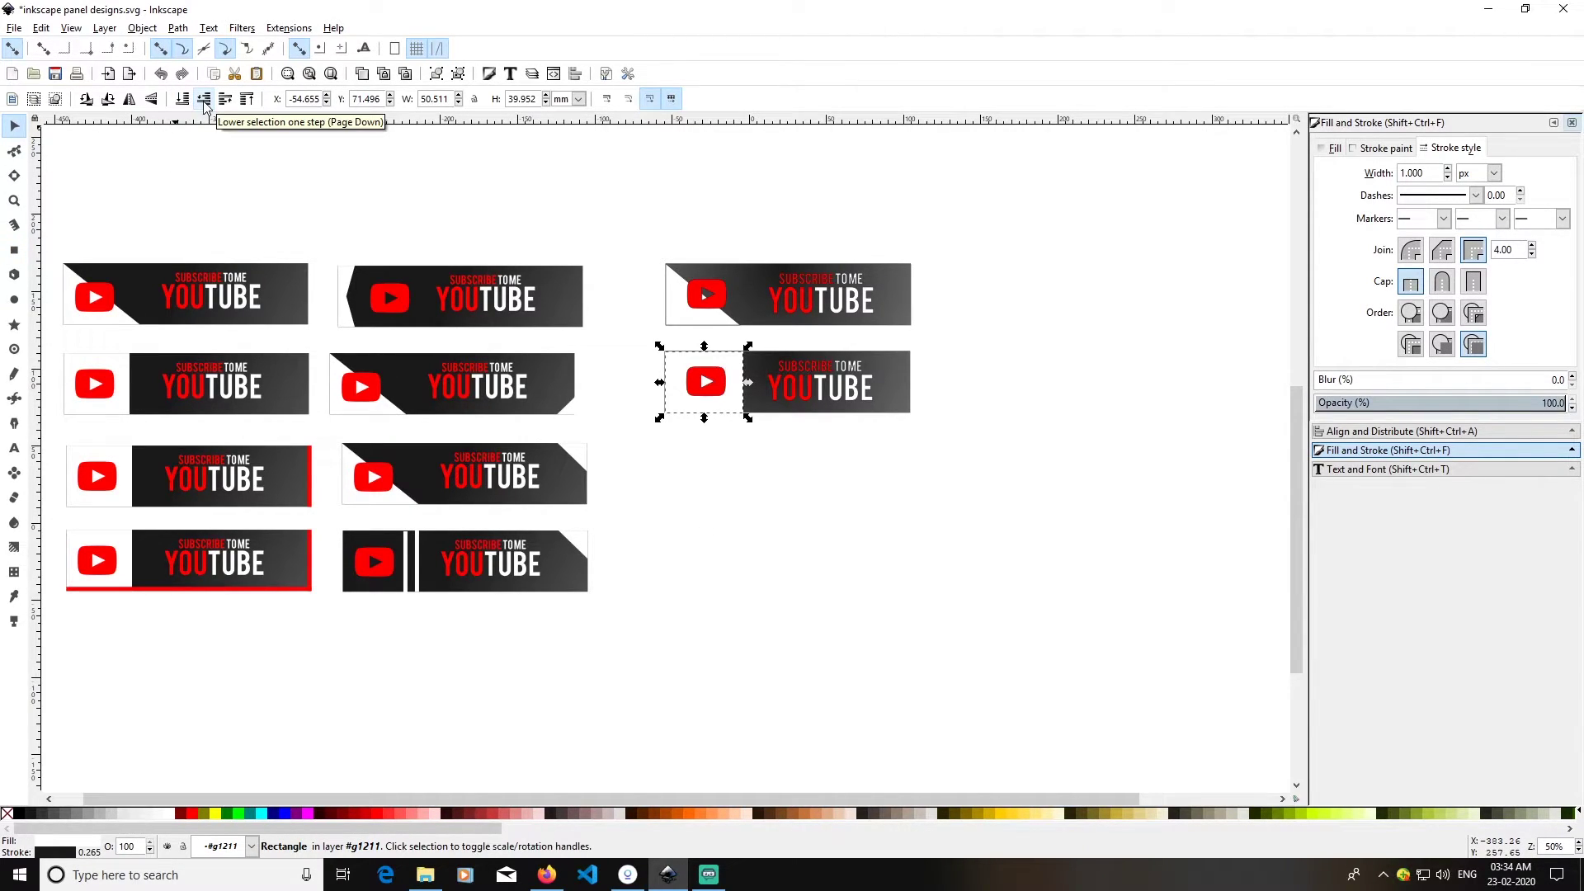
click(837, 476)
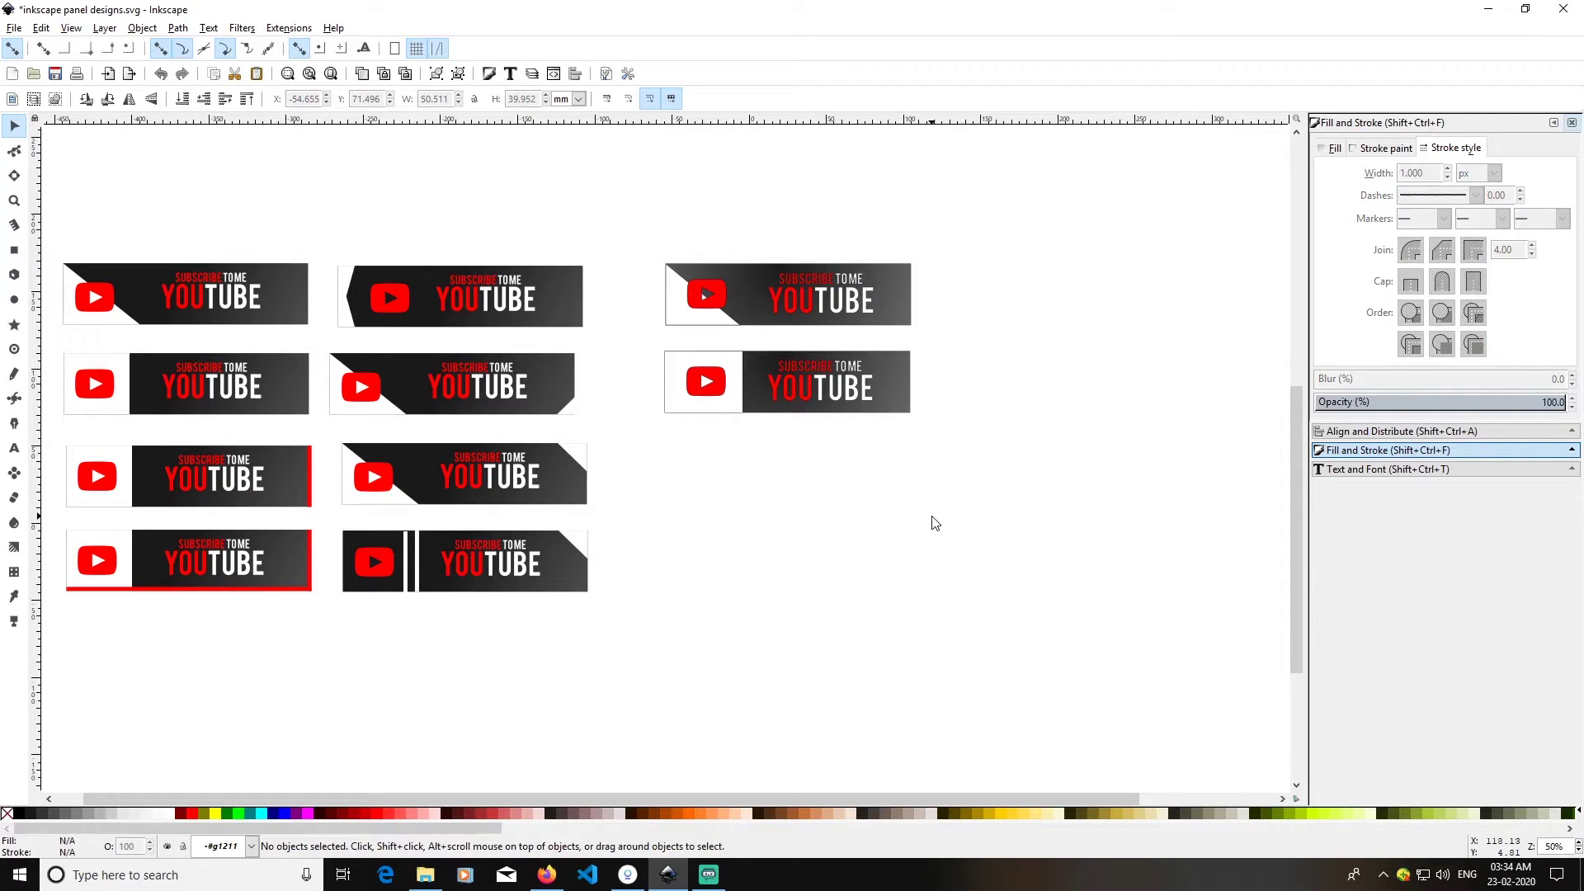
mouse_move(987, 476)
mouse_down()
mouse_move(700, 325)
mouse_move(639, 326)
mouse_up()
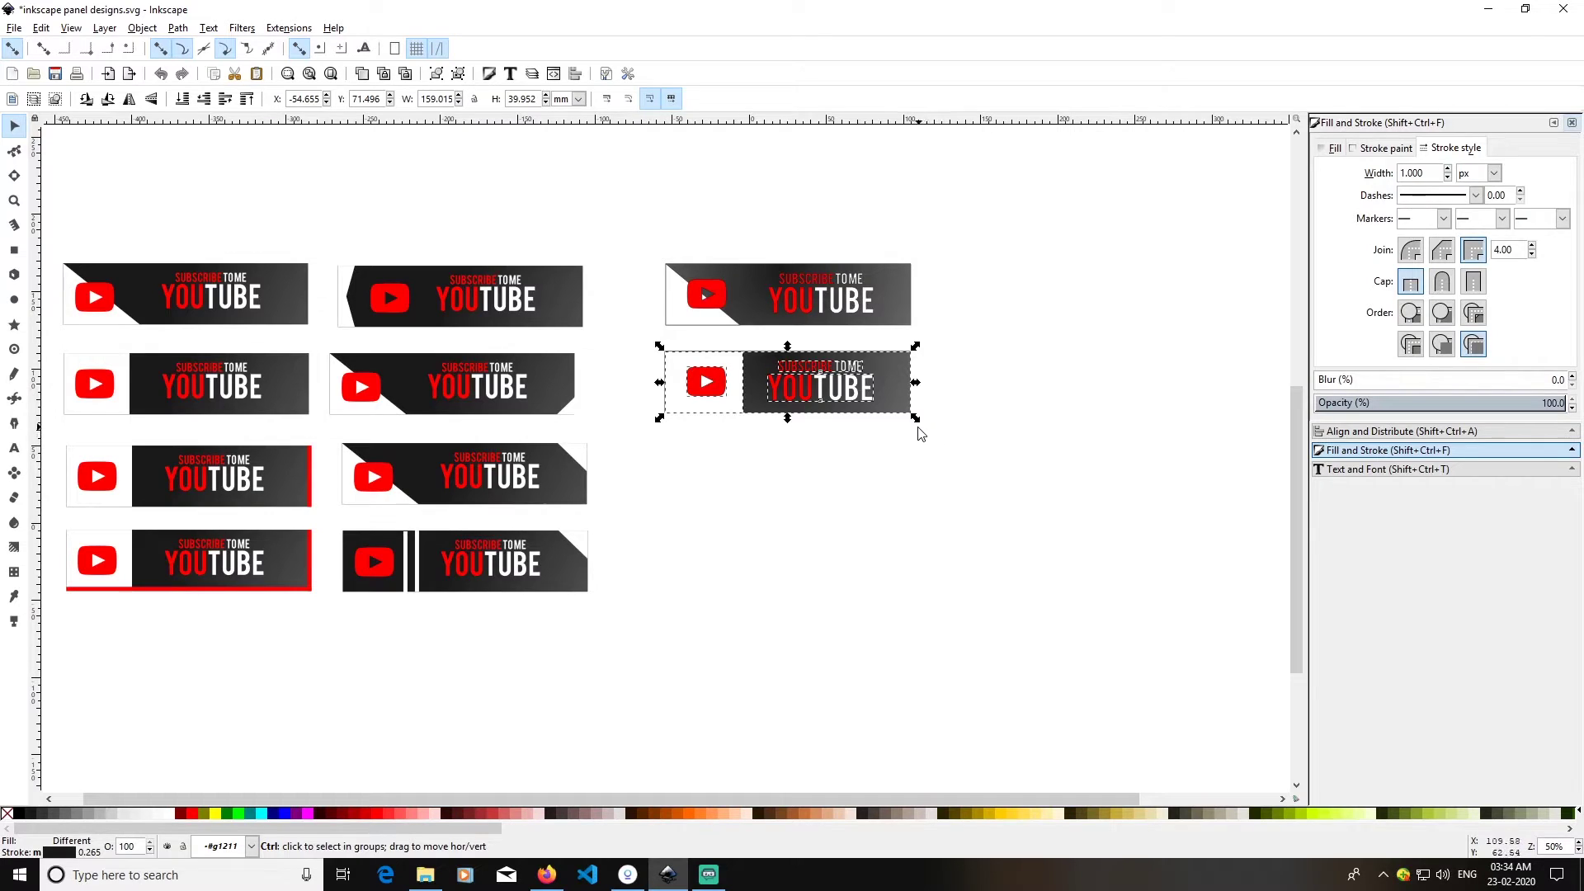
key(ctrl+d)
drag(888, 383, 884, 471)
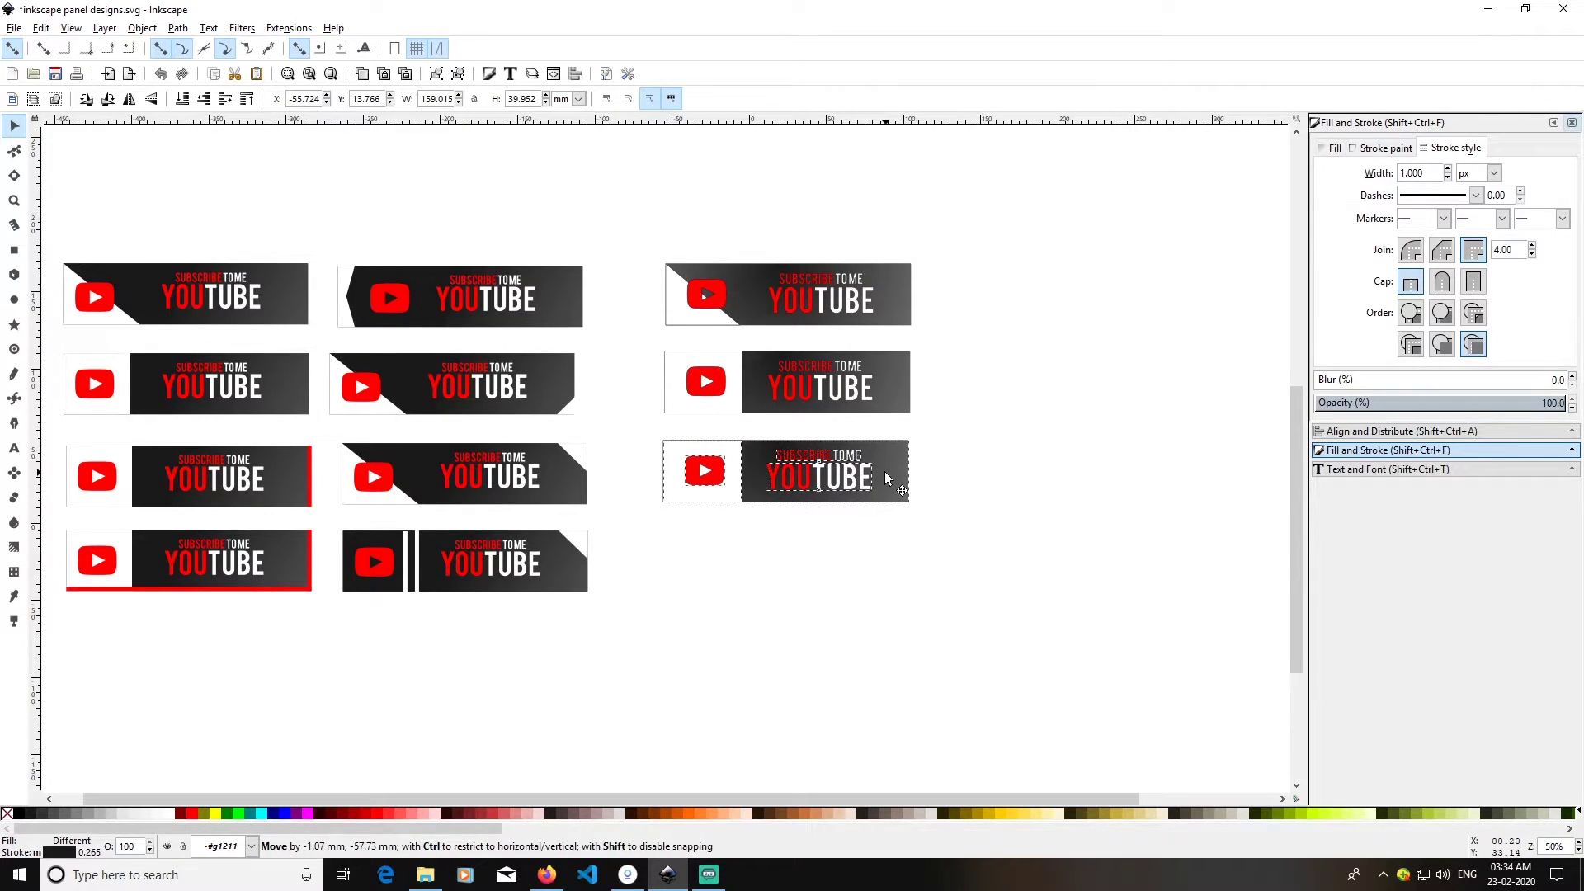
click(972, 531)
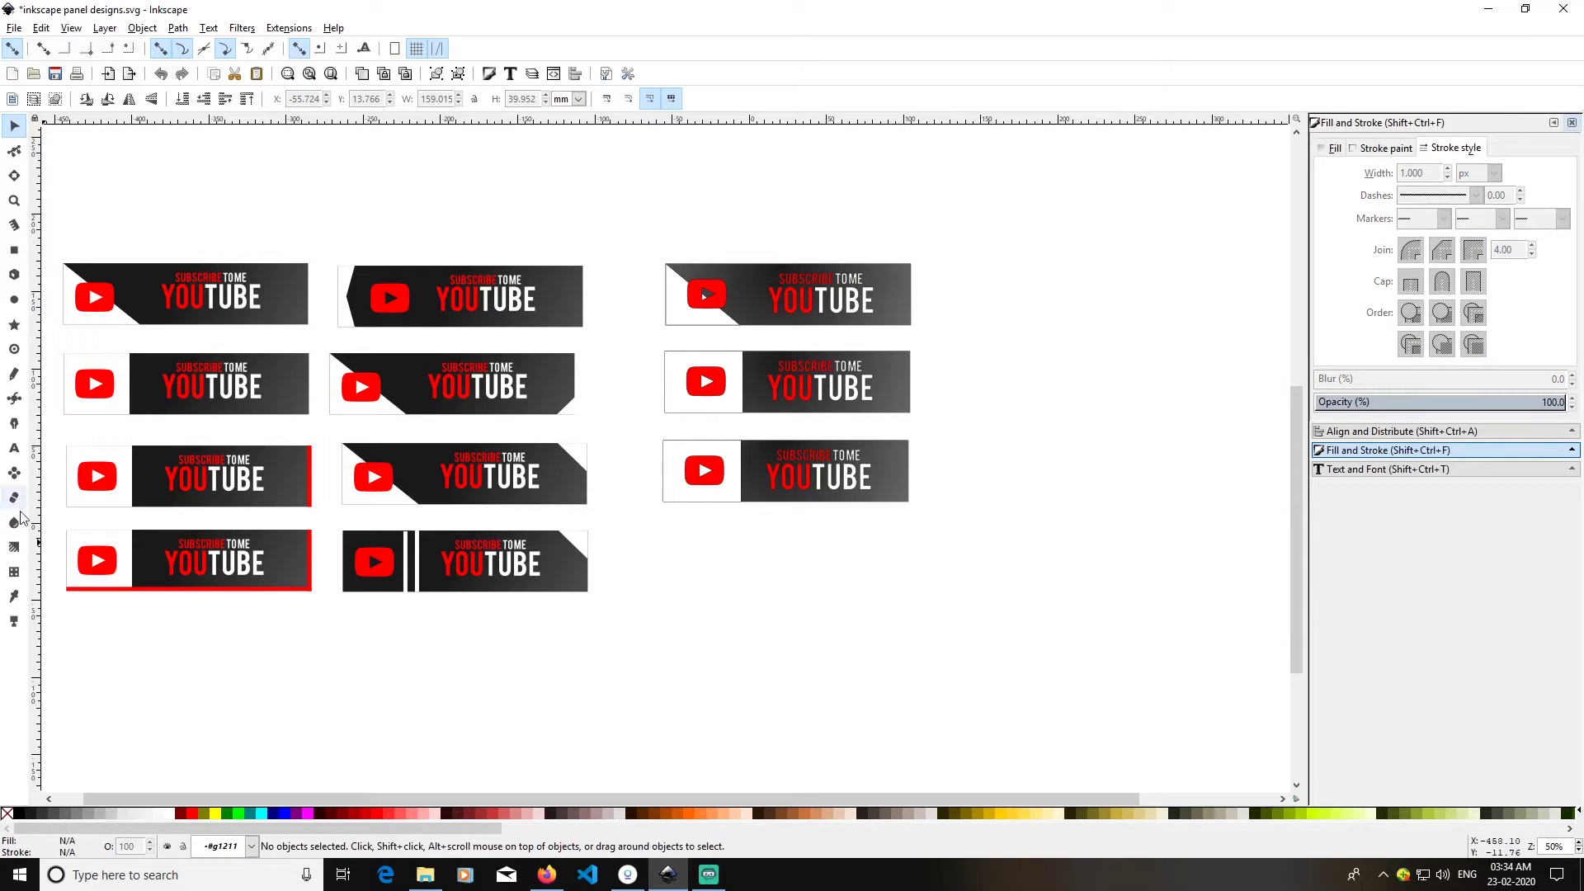
- Draw a thin vertical rectangle about 4.3 × 39 mm over the right end of the third new banner
click(14, 251)
drag(903, 443, 908, 502)
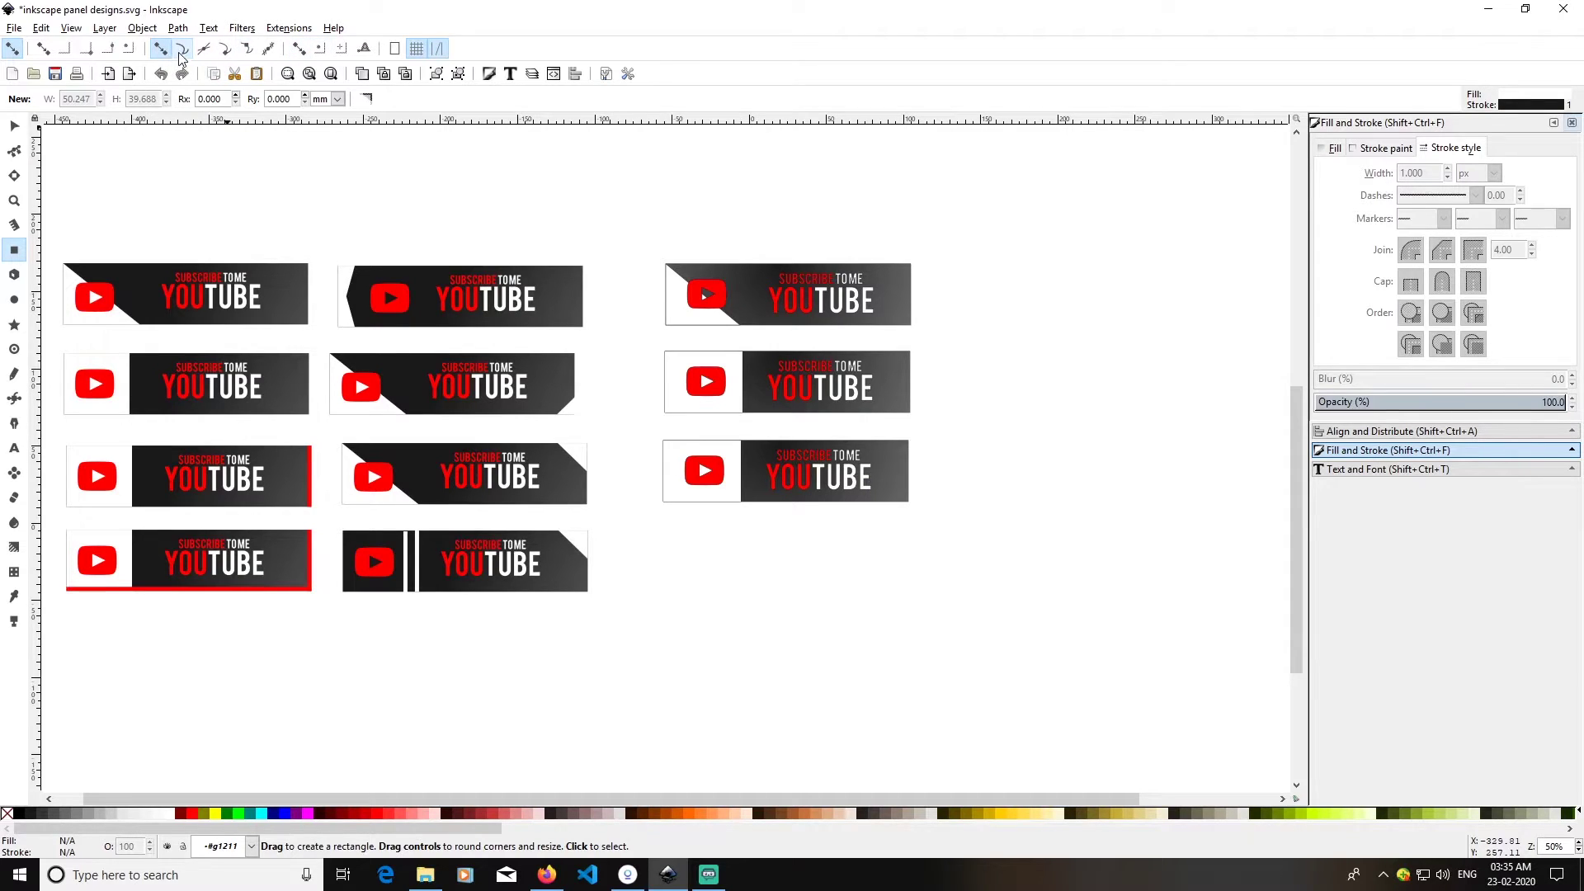
drag(903, 442, 908, 502)
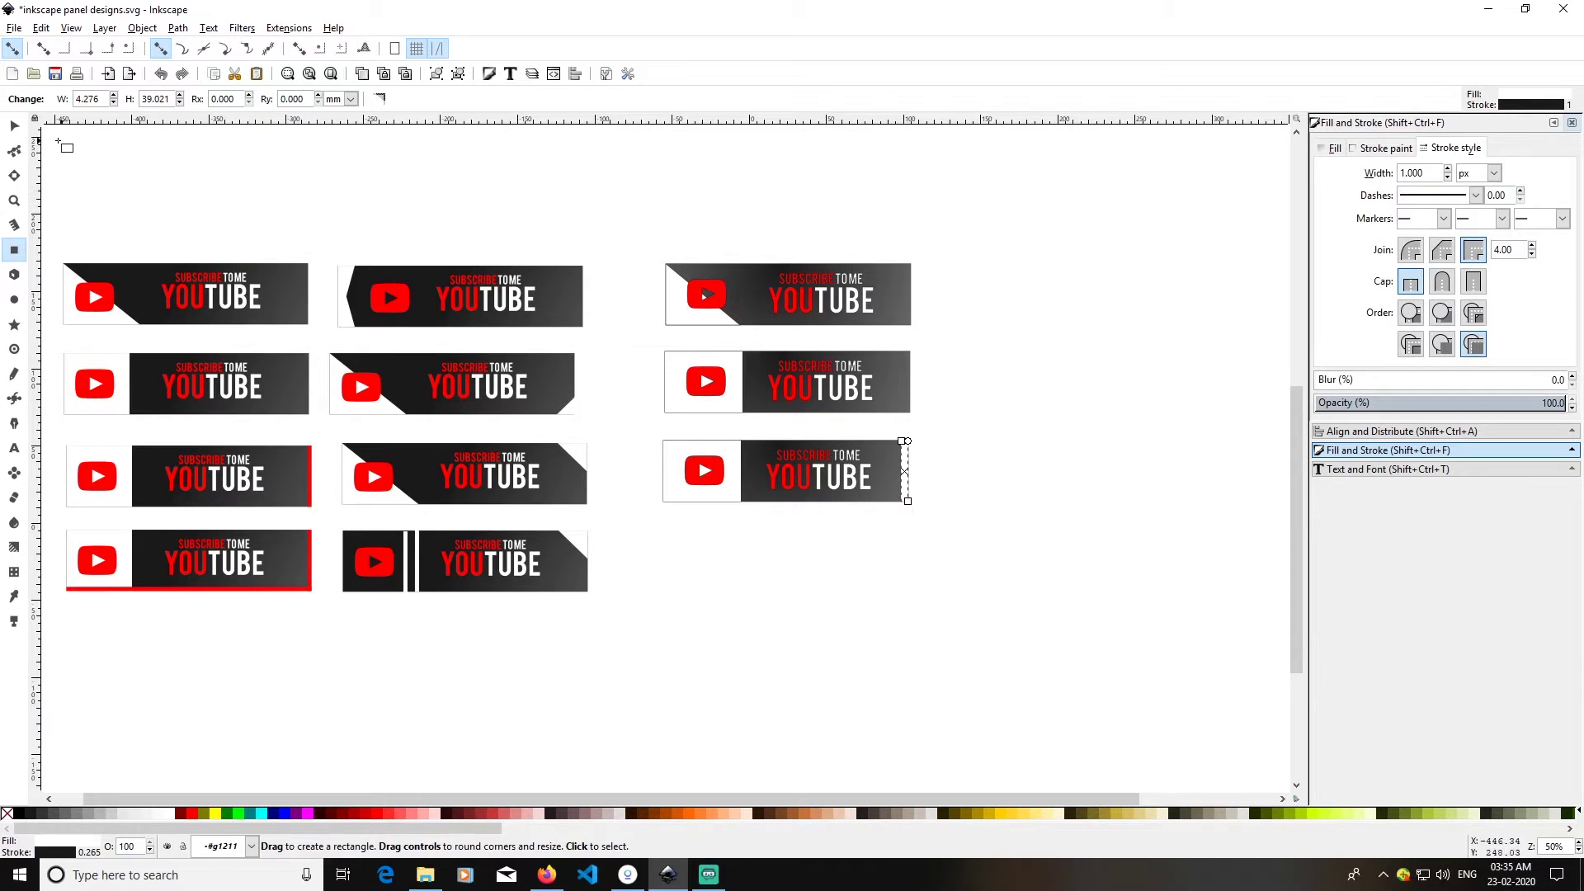
key(s)
click(1144, 500)
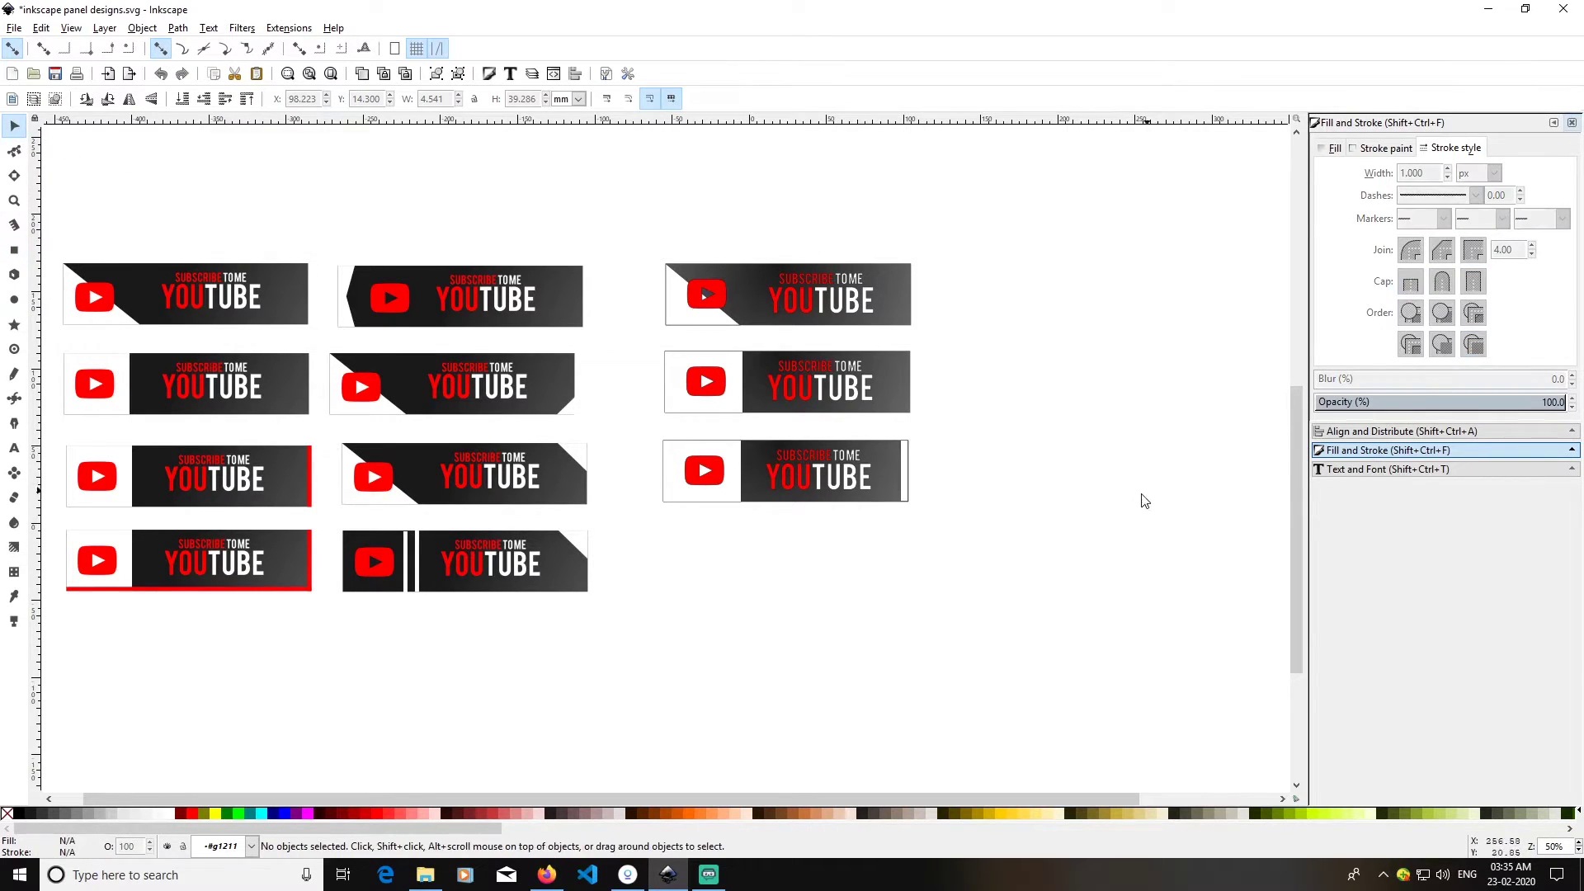
- Switch the units to px and set the thin rectangle's width to 10 px
click(907, 477)
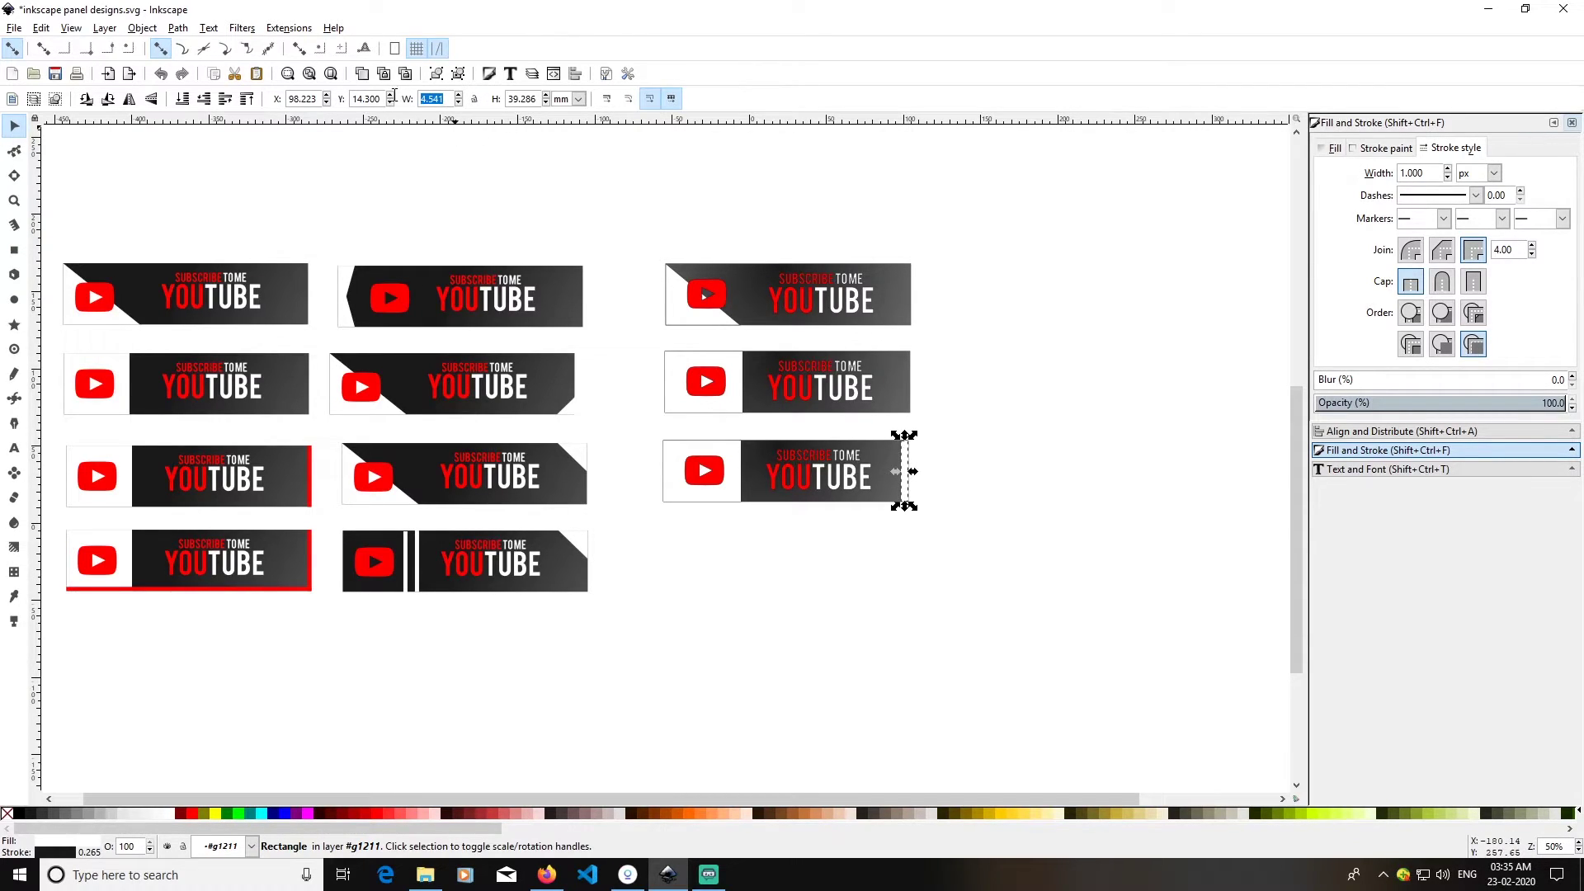
click(578, 98)
click(568, 217)
click(577, 182)
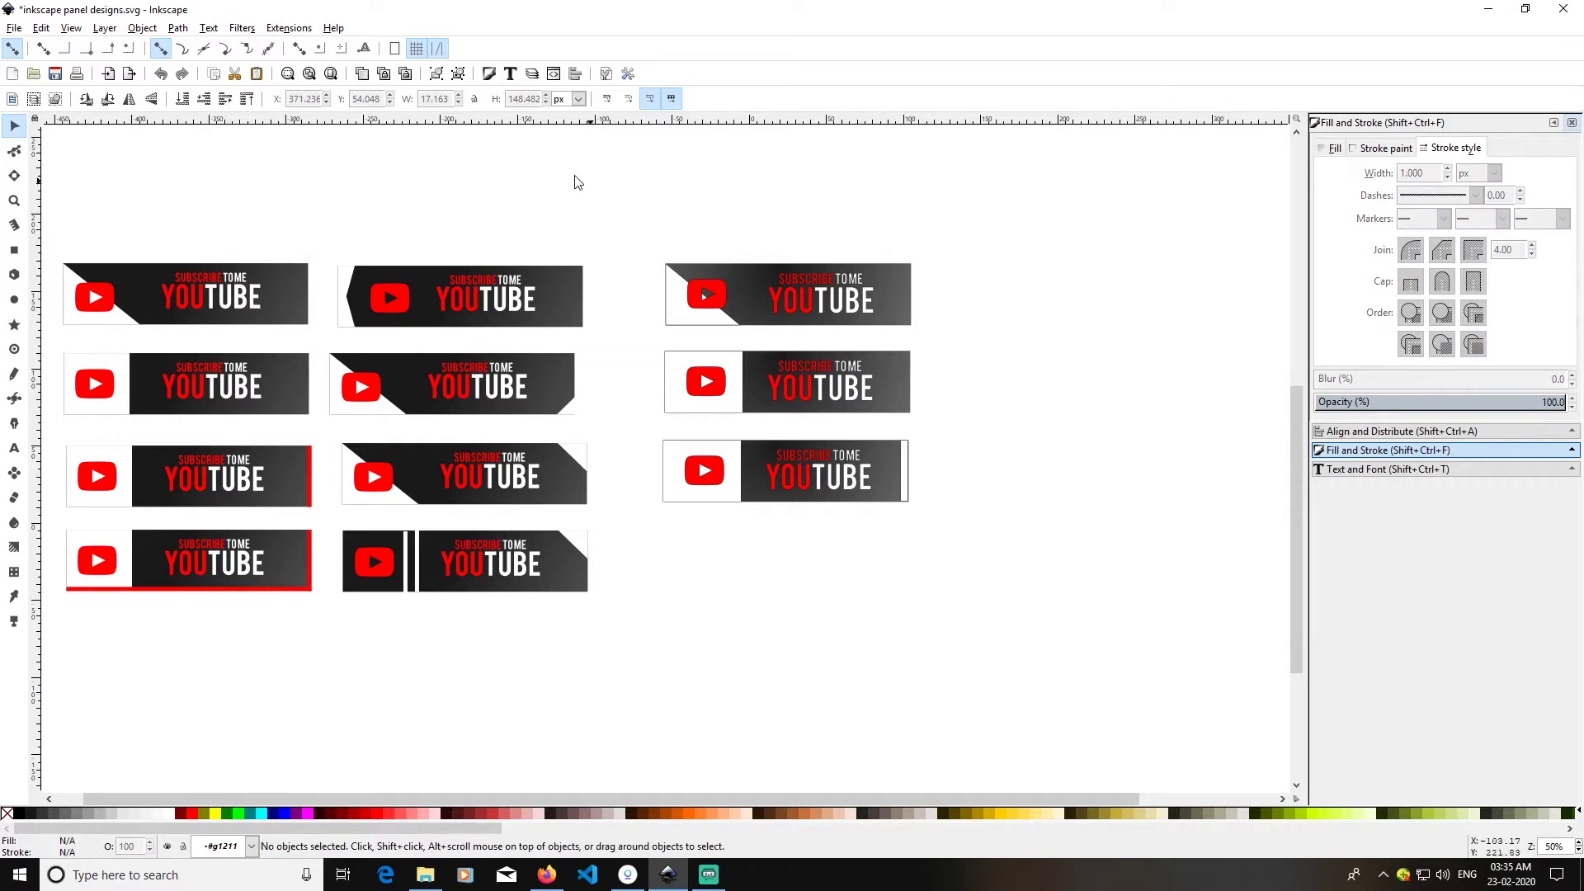
click(902, 459)
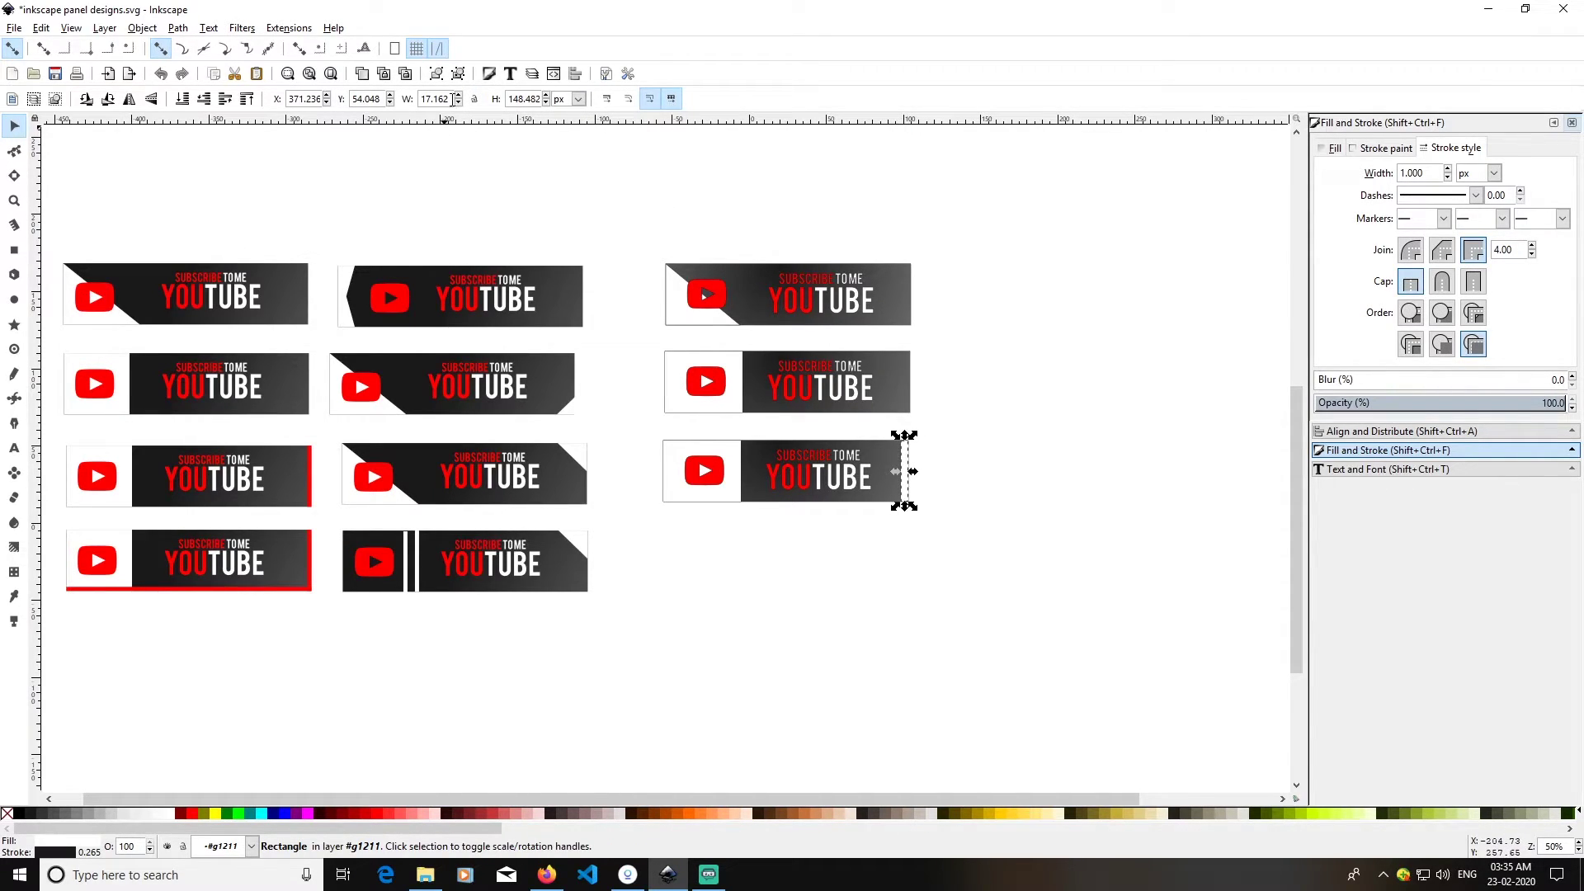
text(10)
key(Return)
click(1031, 512)
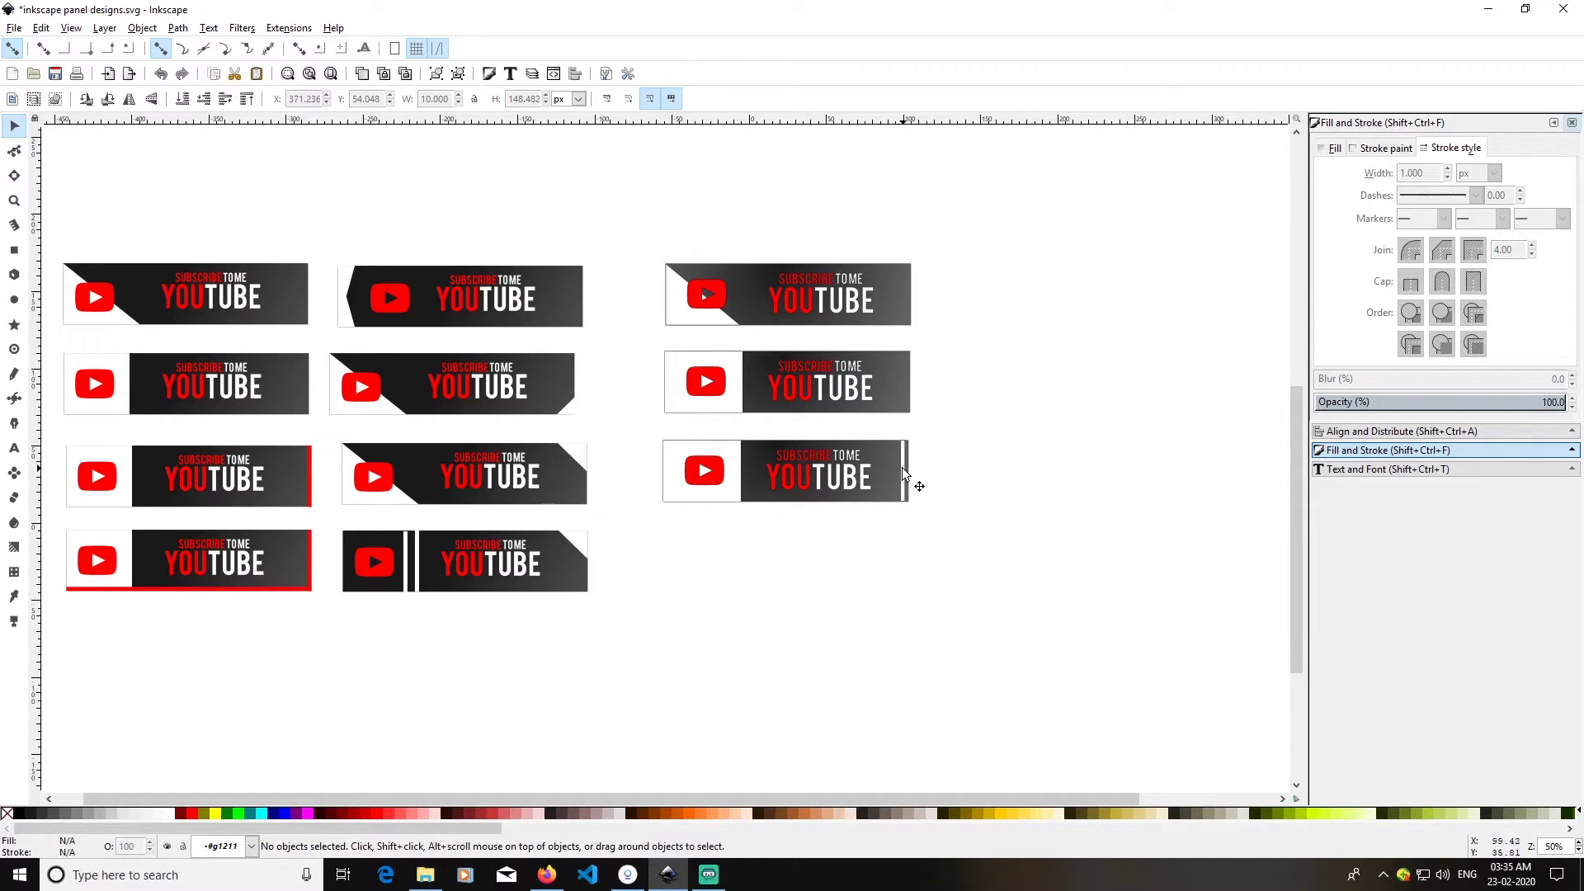
- Enable snapping to cusp nodes and align the thin strip flush with the third new banner's right edge
drag(903, 472, 908, 474)
click(963, 515)
click(905, 457)
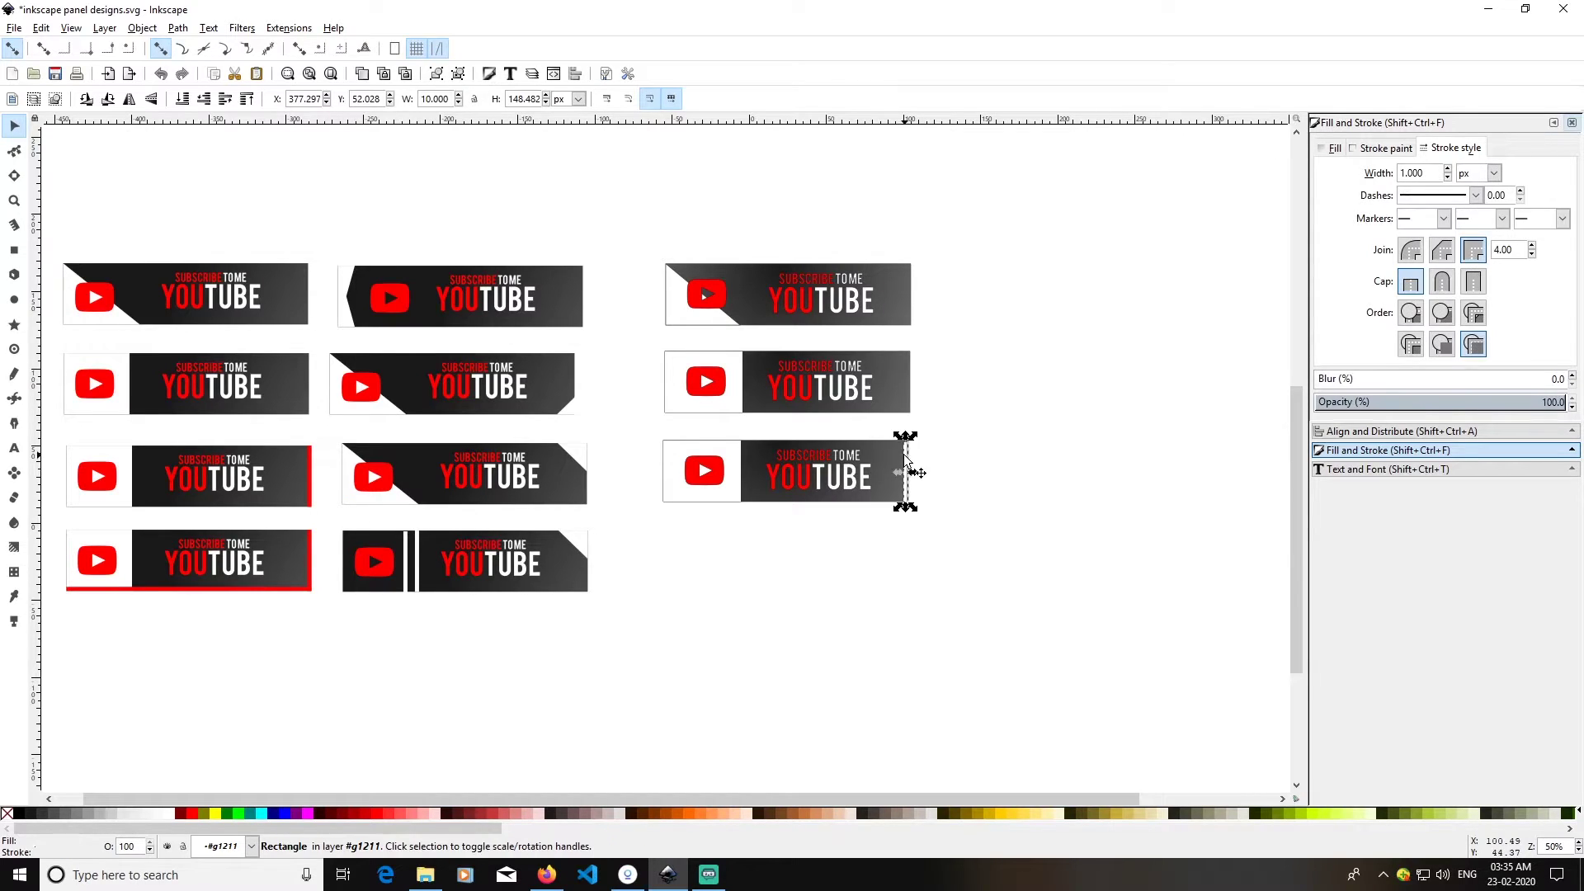
click(299, 47)
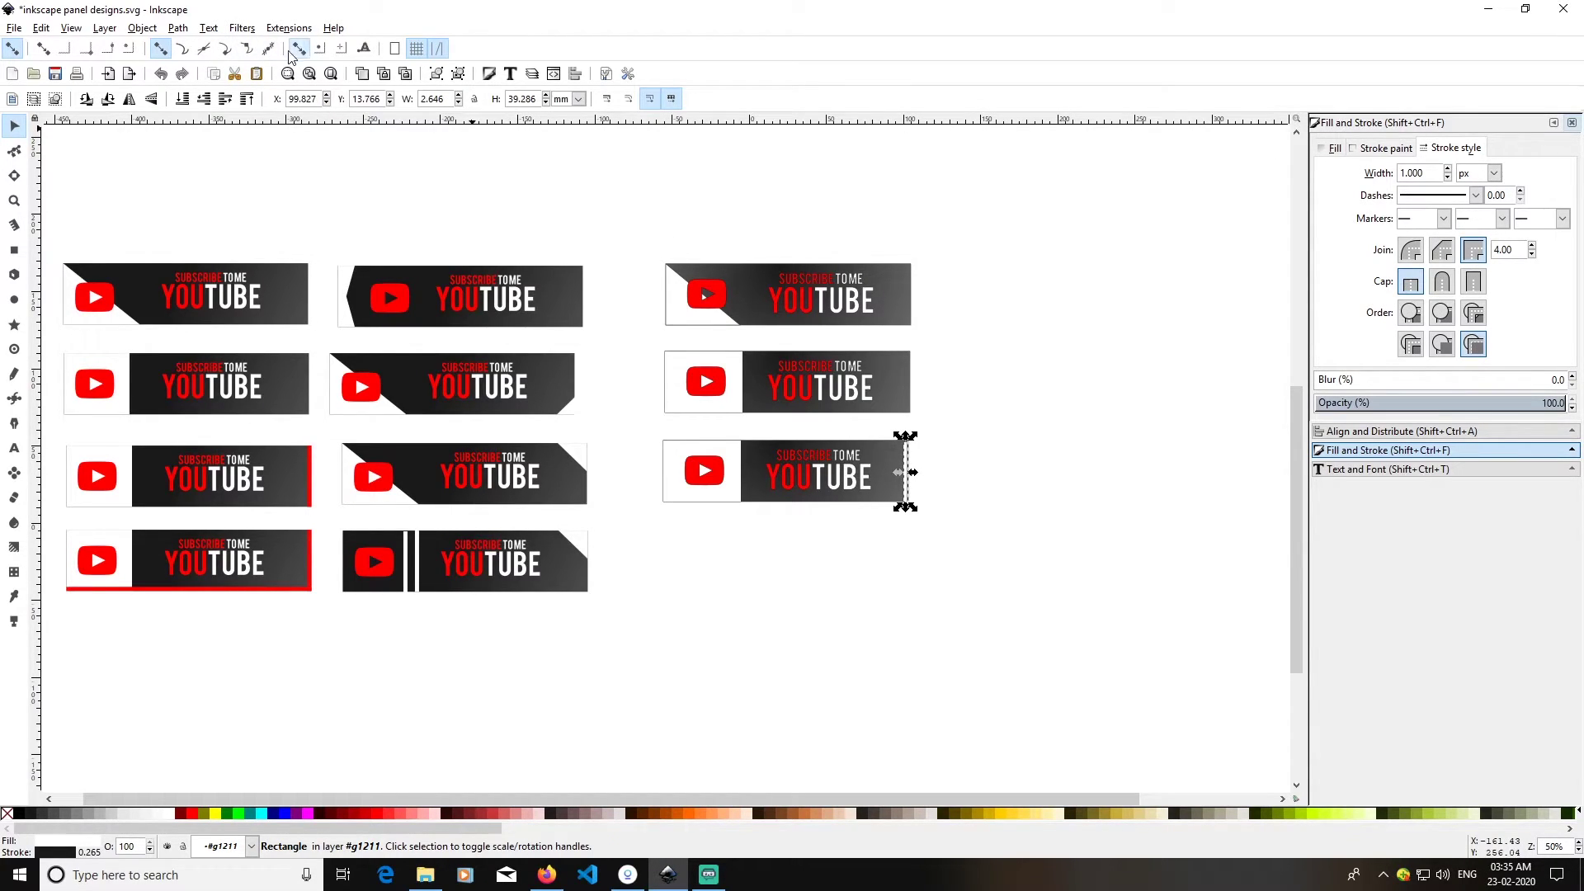
click(225, 48)
click(910, 472)
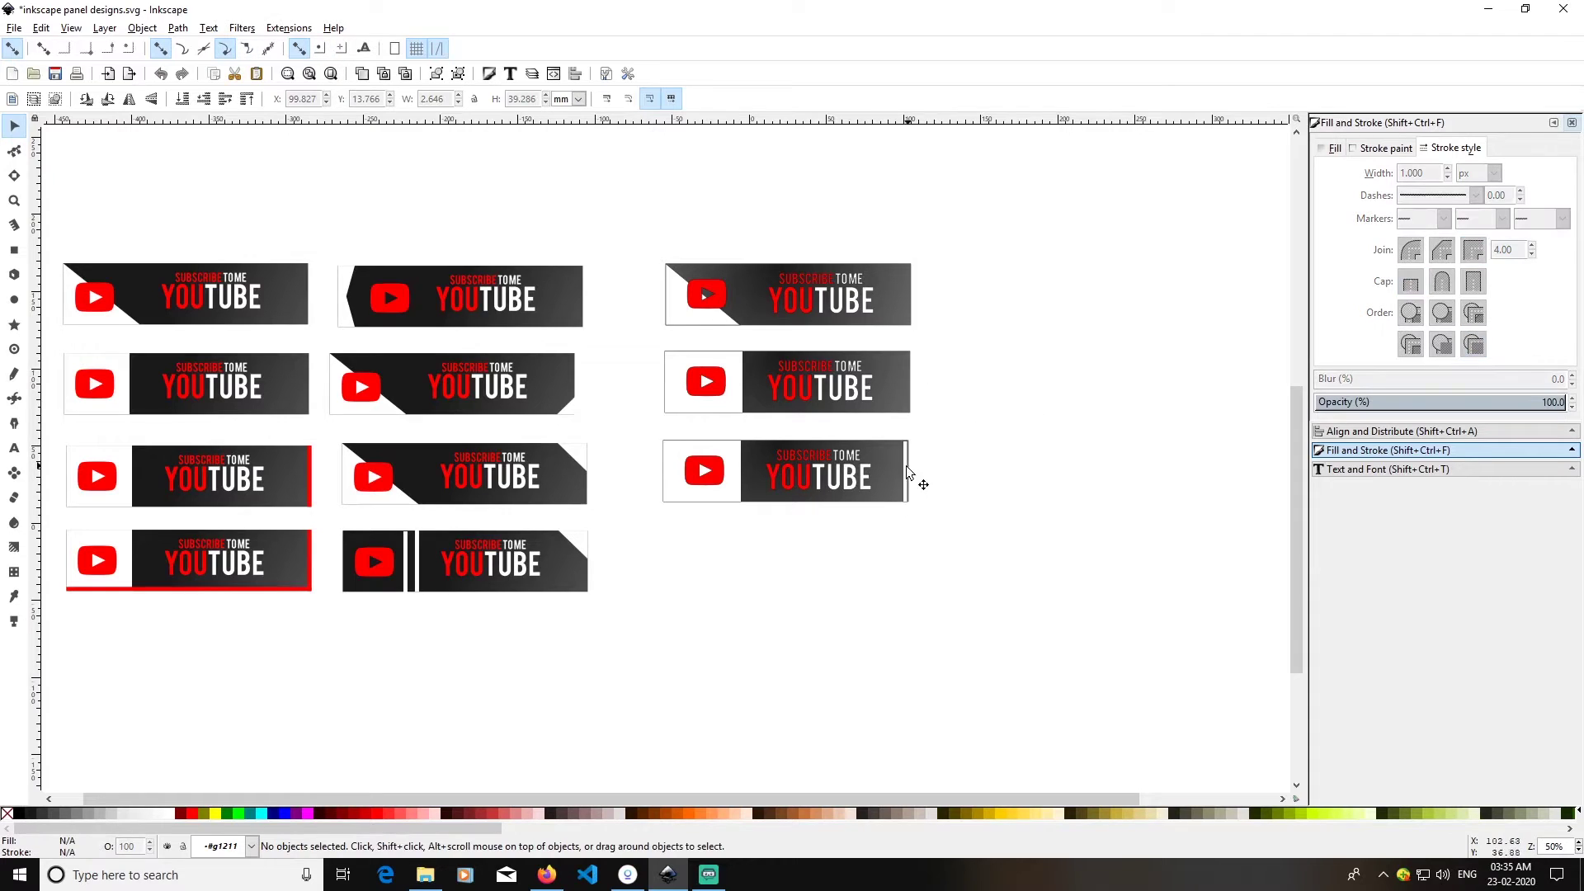
drag(900, 462, 902, 461)
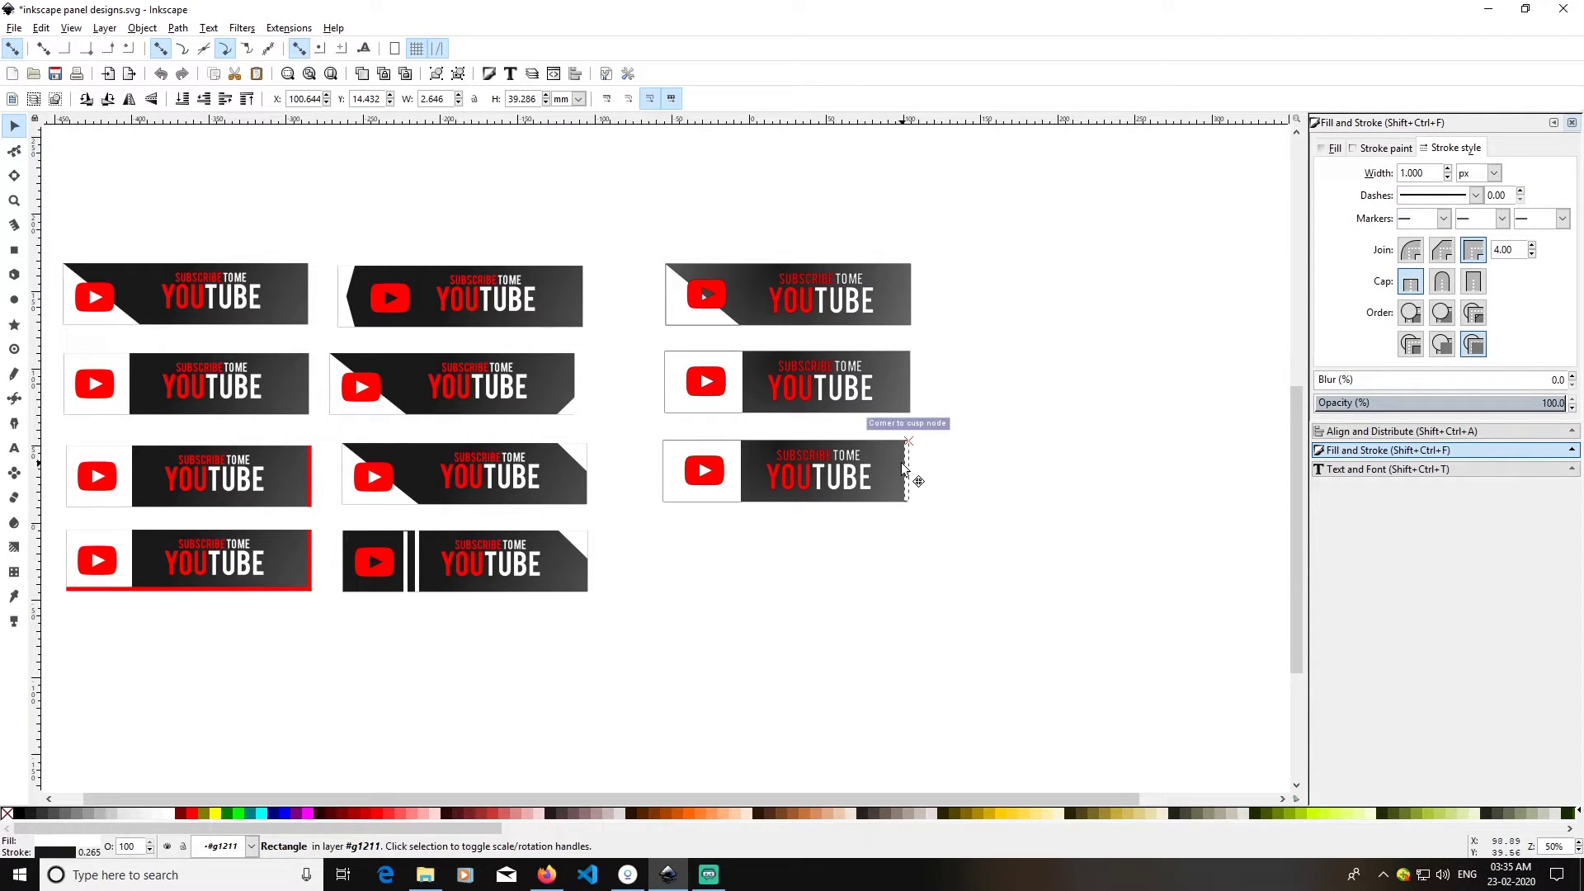
click(959, 524)
- Duplicate the whole third new banner with its edge strip and place the copy below it as the fourth banner
mouse_move(959, 540)
mouse_down()
mouse_move(1048, 471)
mouse_move(729, 356)
mouse_up()
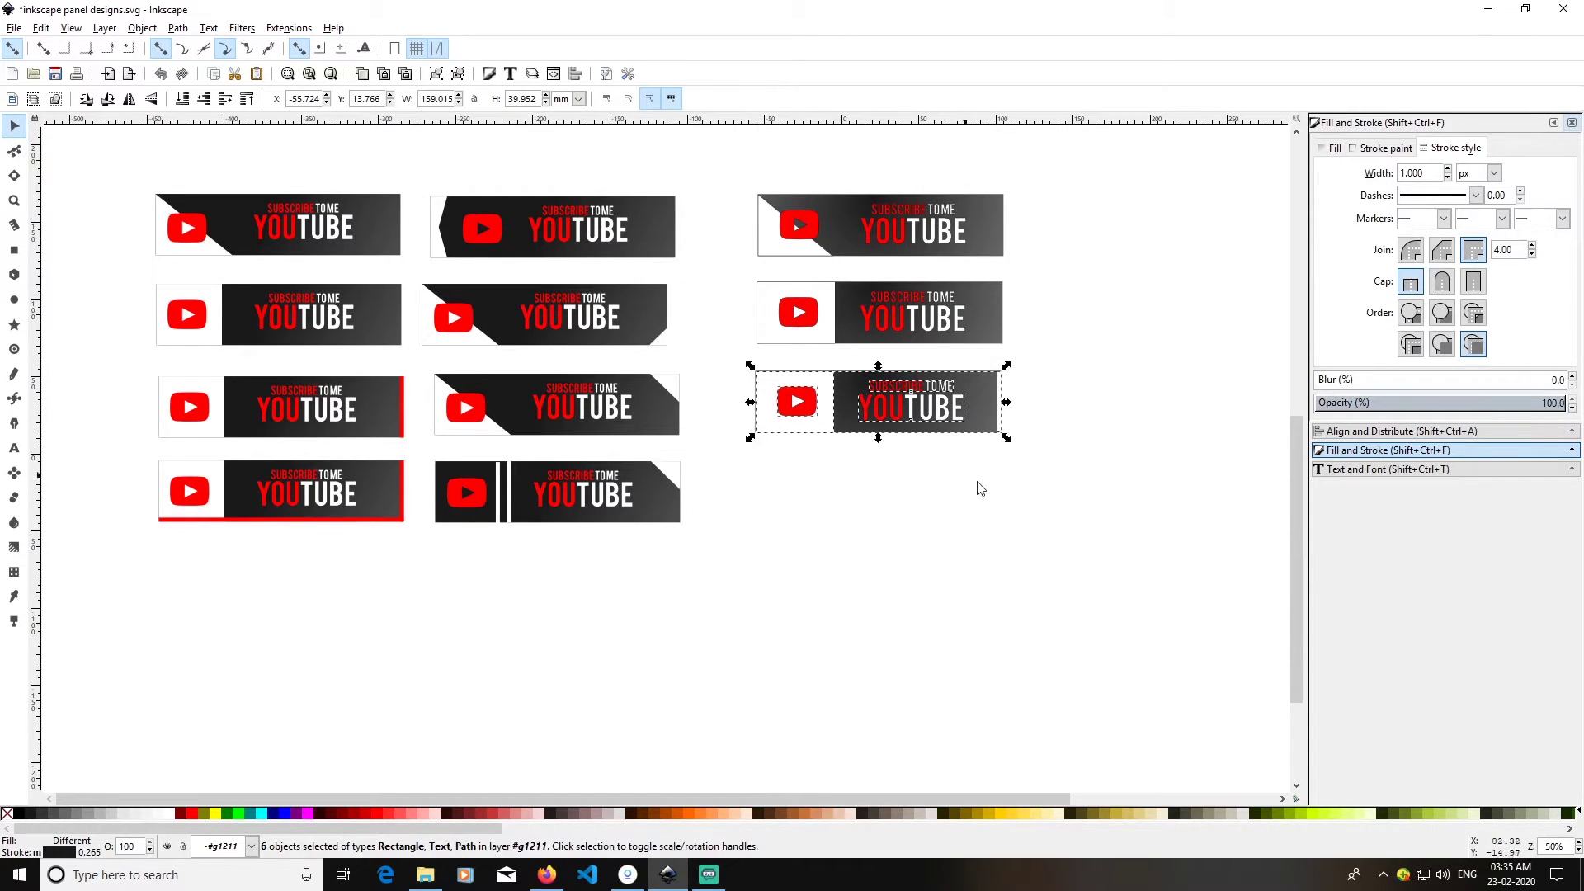
key(ctrl+d)
drag(990, 401, 984, 473)
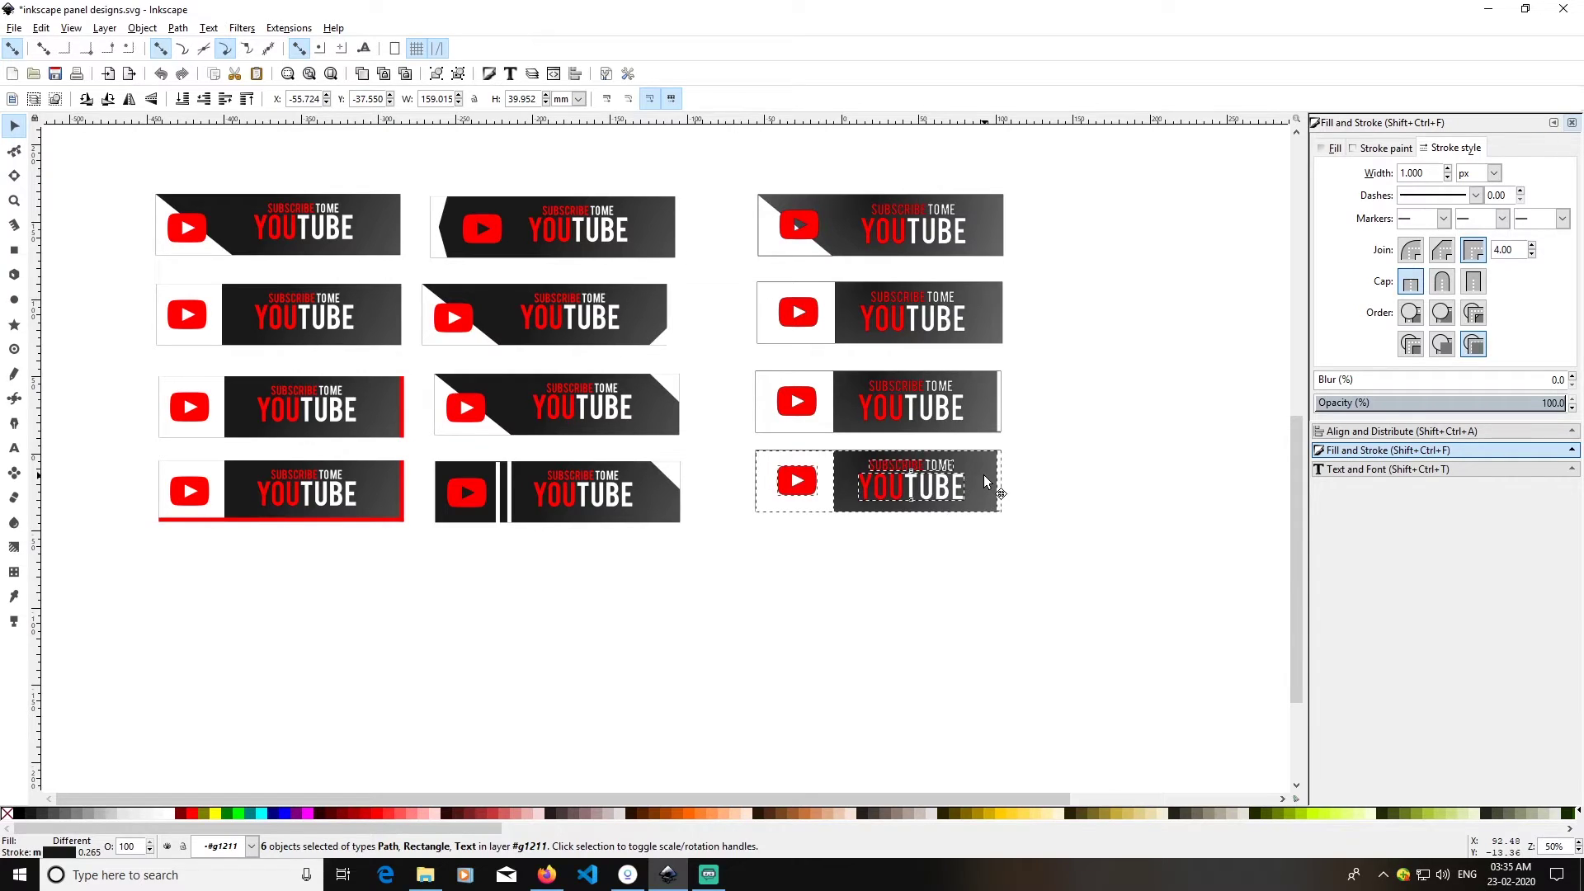
click(1061, 471)
- Fill the thin edge strips of the third and fourth new banners with red
click(999, 401)
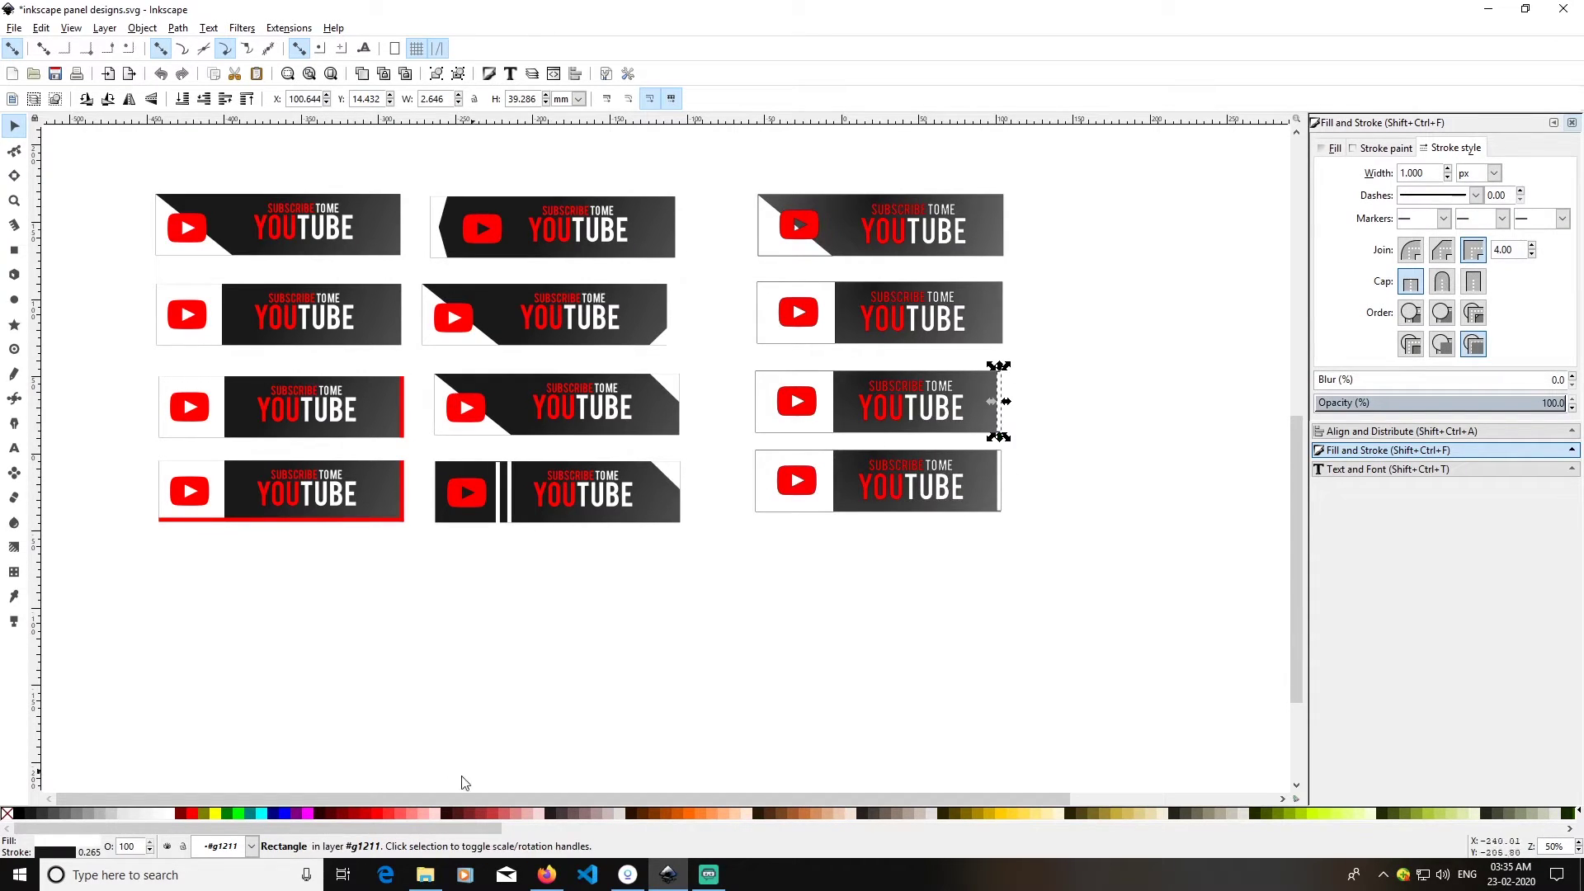
click(375, 819)
click(1017, 603)
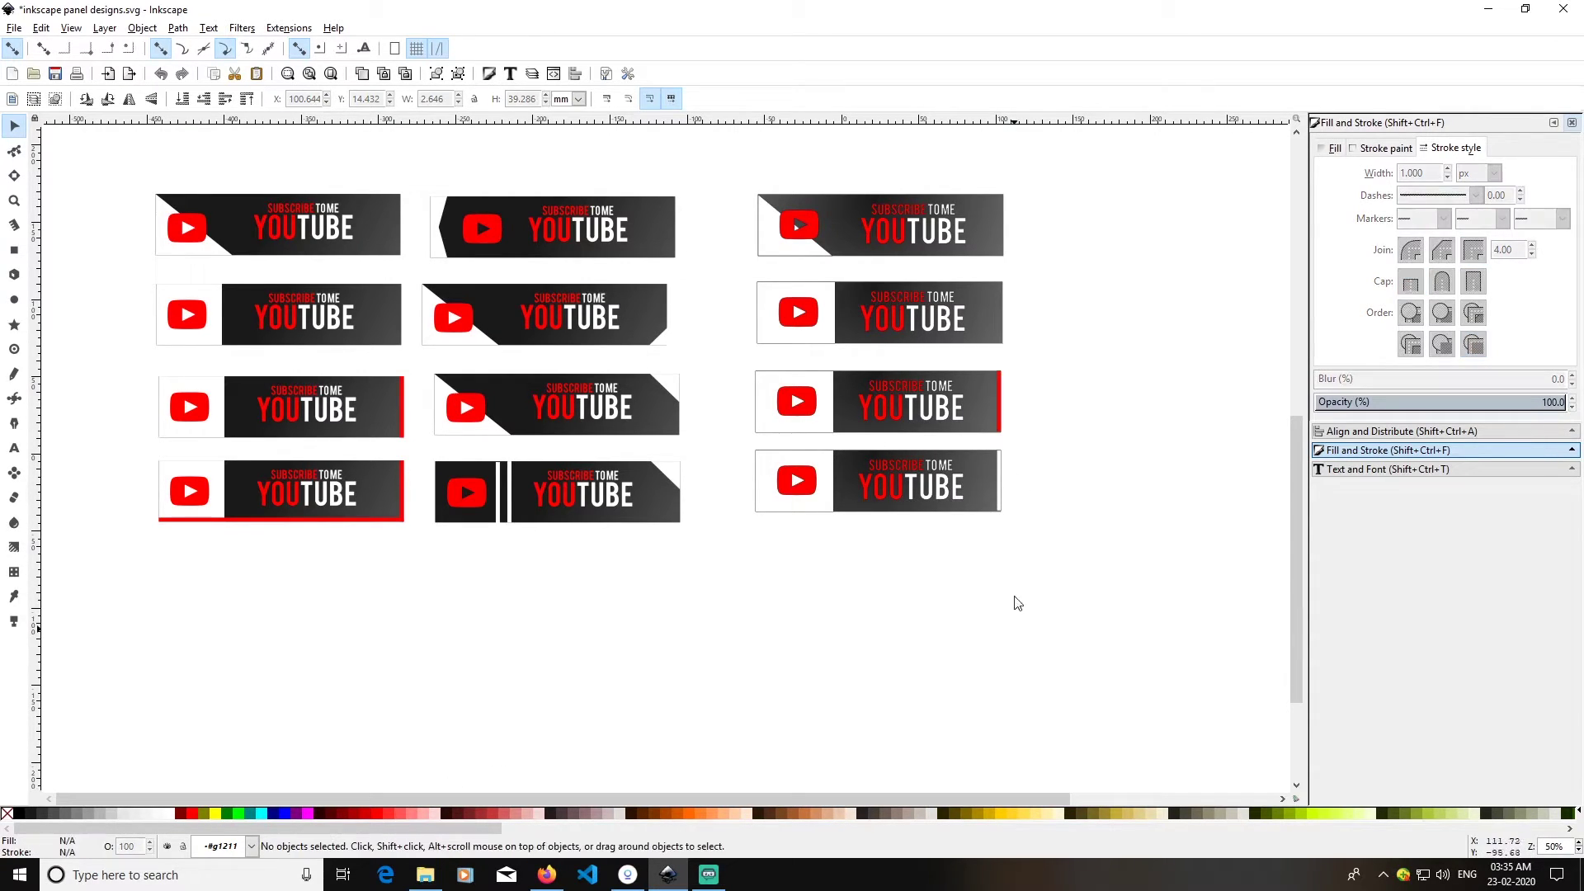
click(999, 495)
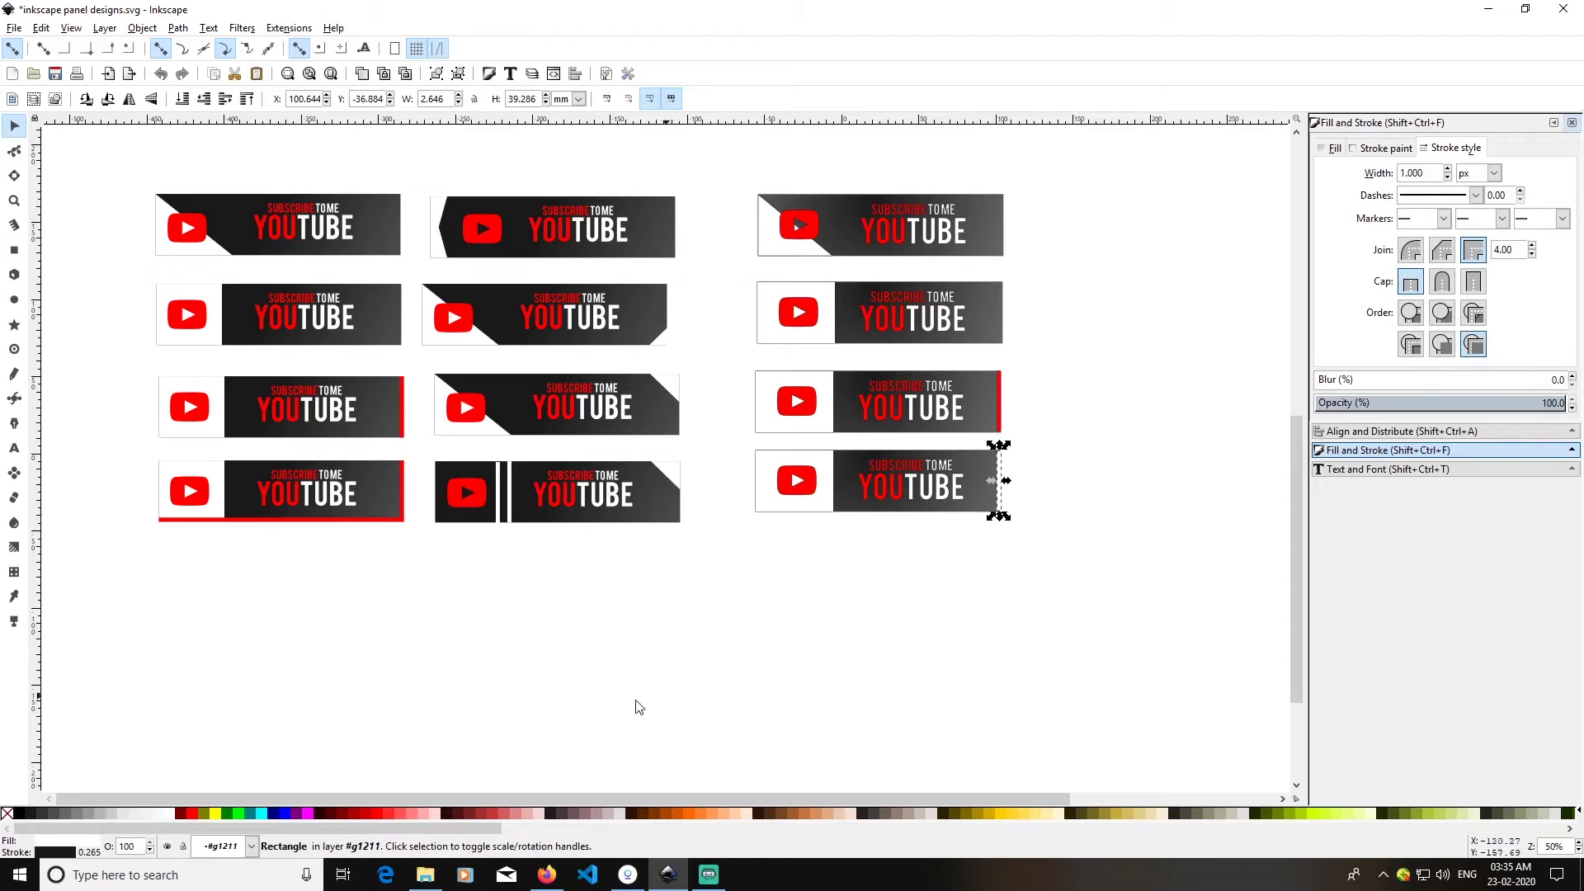
click(376, 819)
click(1019, 572)
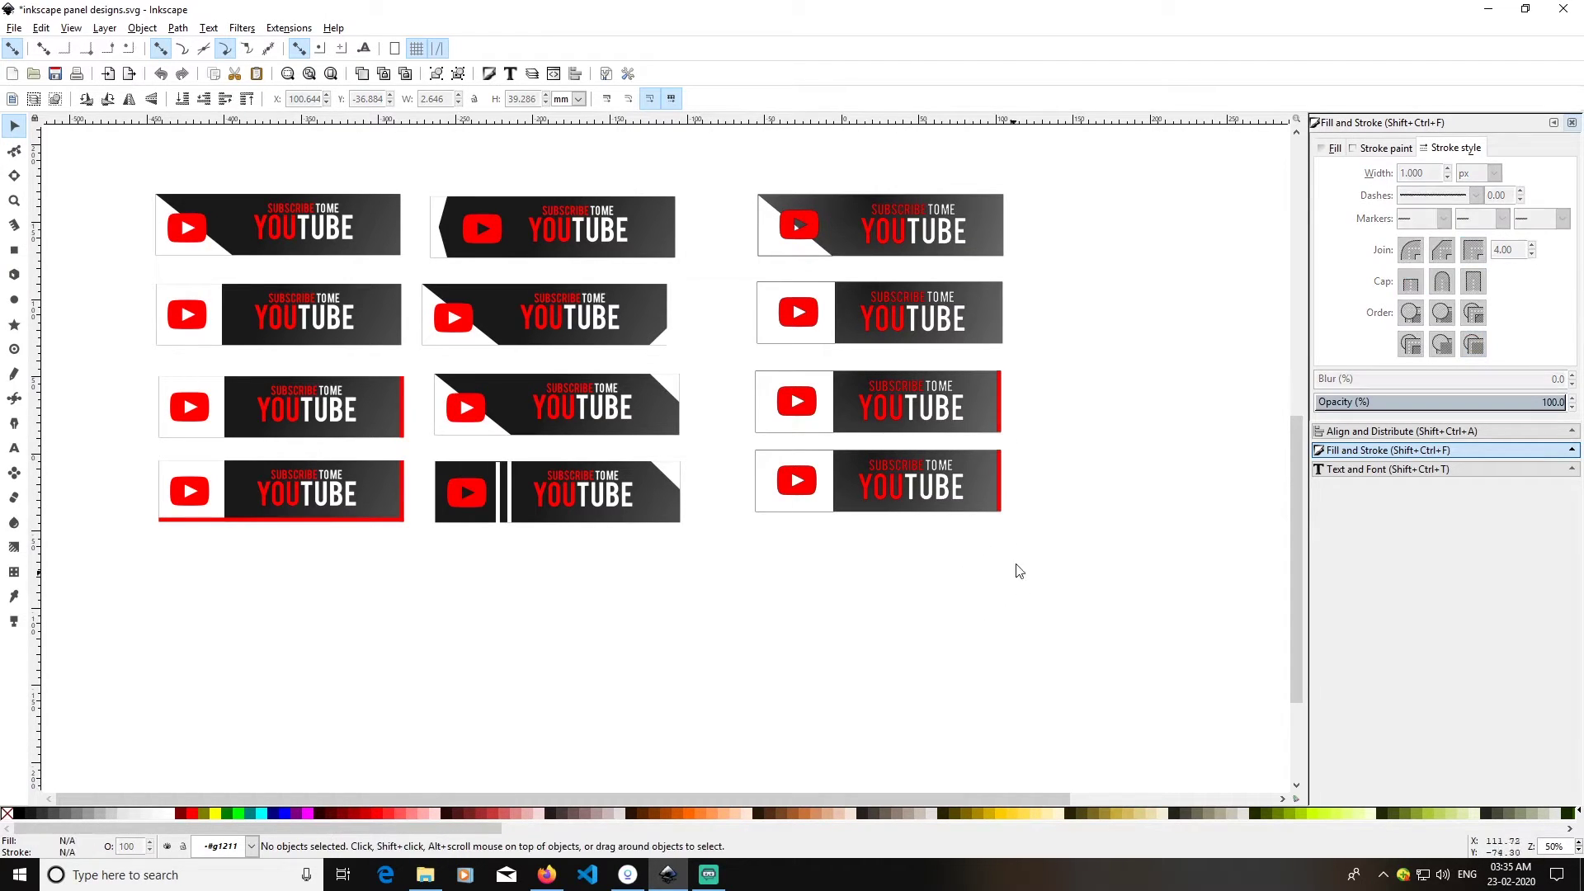
- Duplicate the fourth new banner's red edge strip, rotate the copy 90°, and stretch it to about 159 mm along the banner's bottom edge
click(1001, 504)
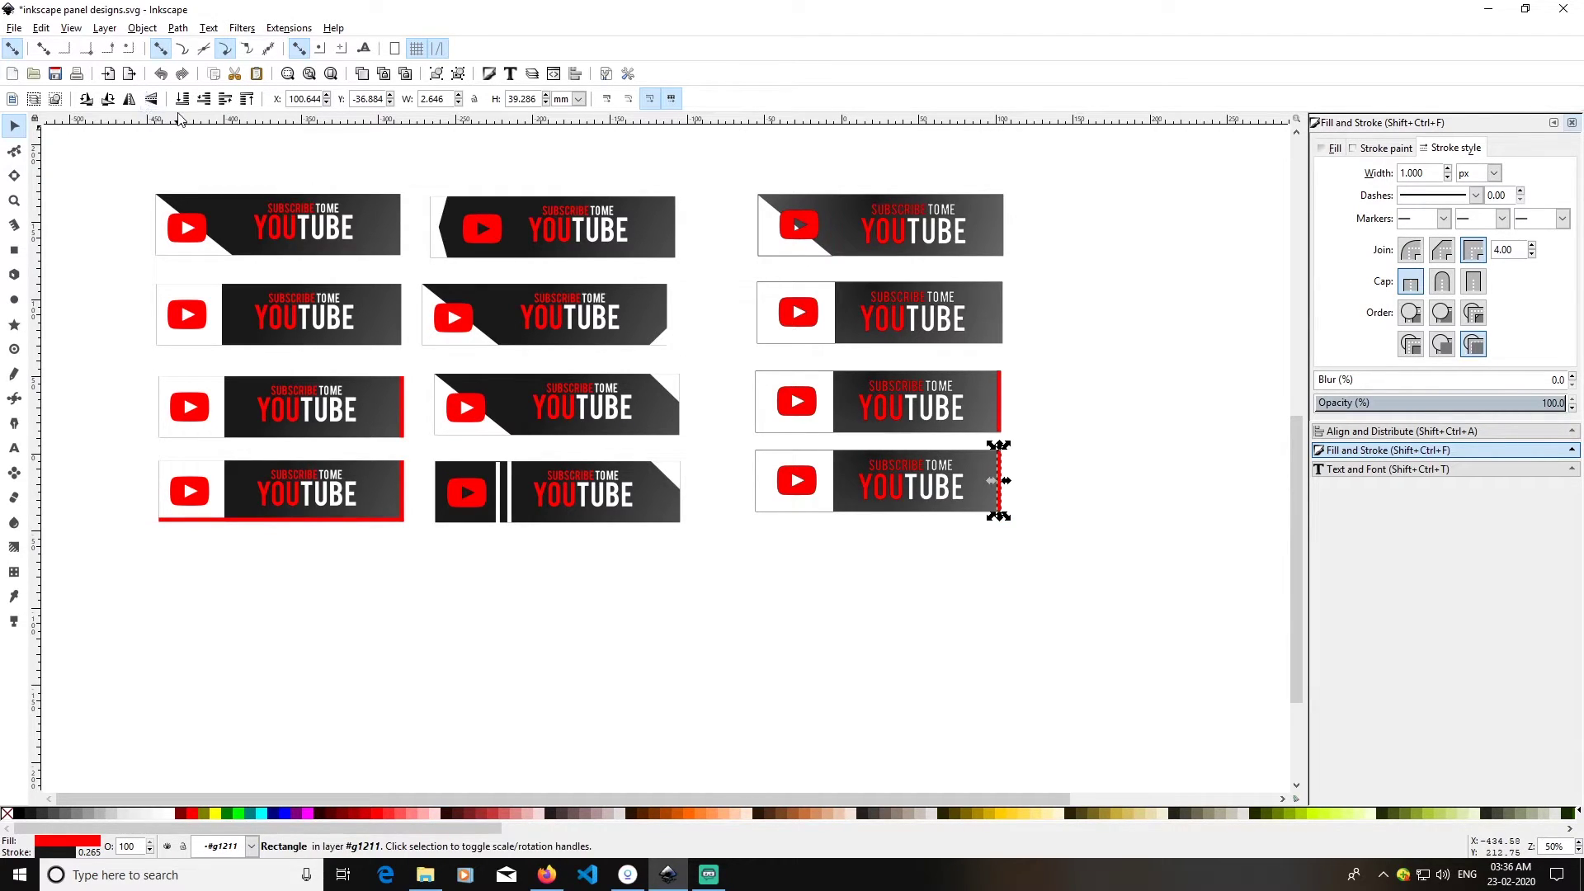
click(87, 100)
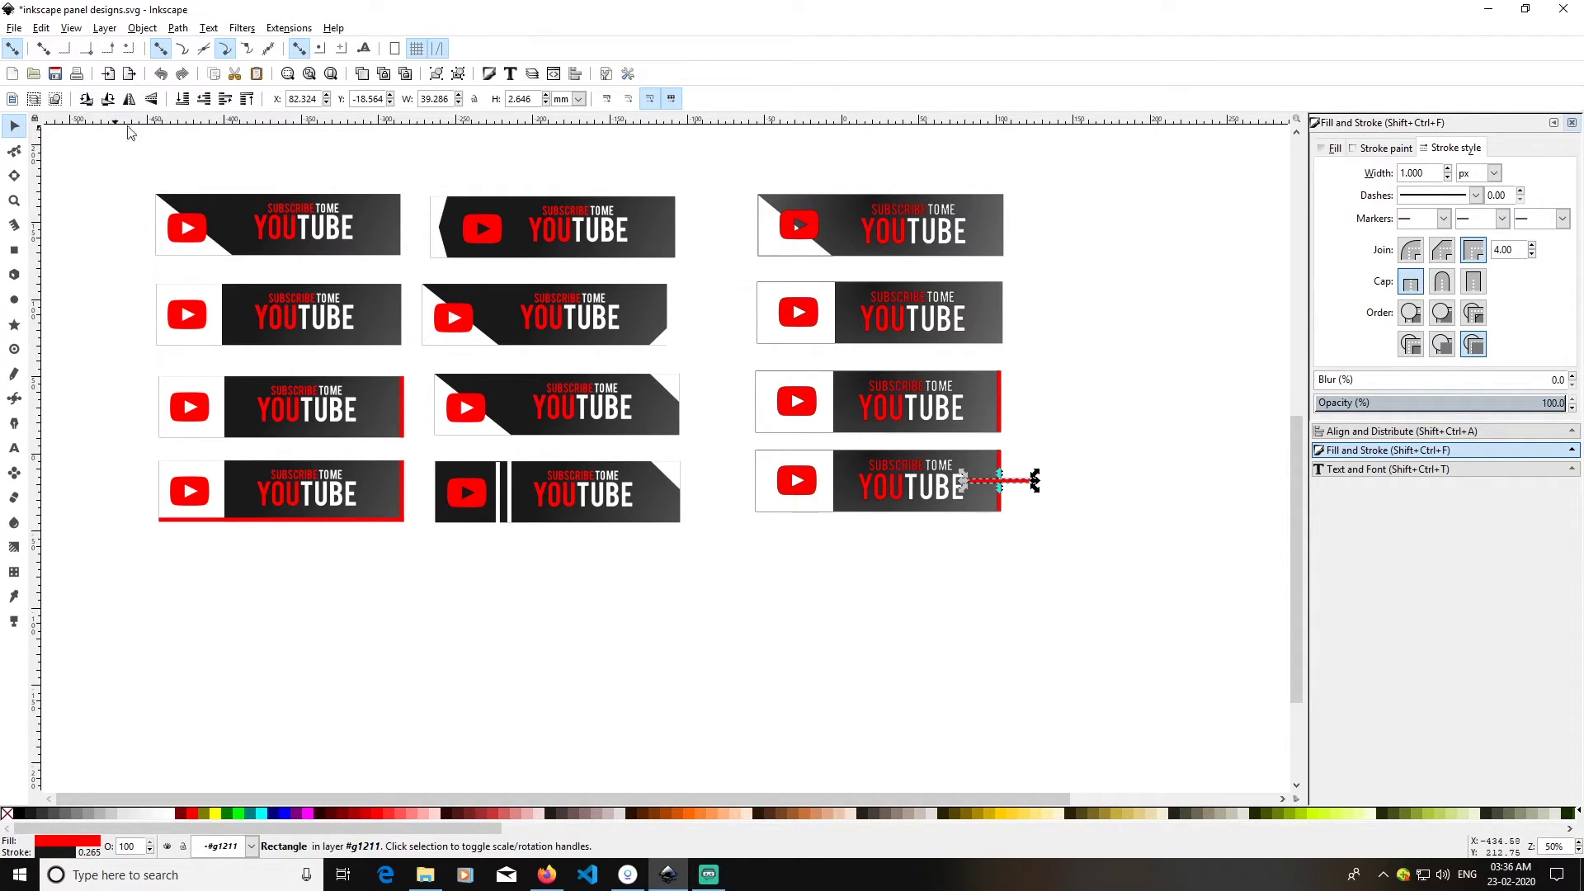
drag(1013, 467, 749, 517)
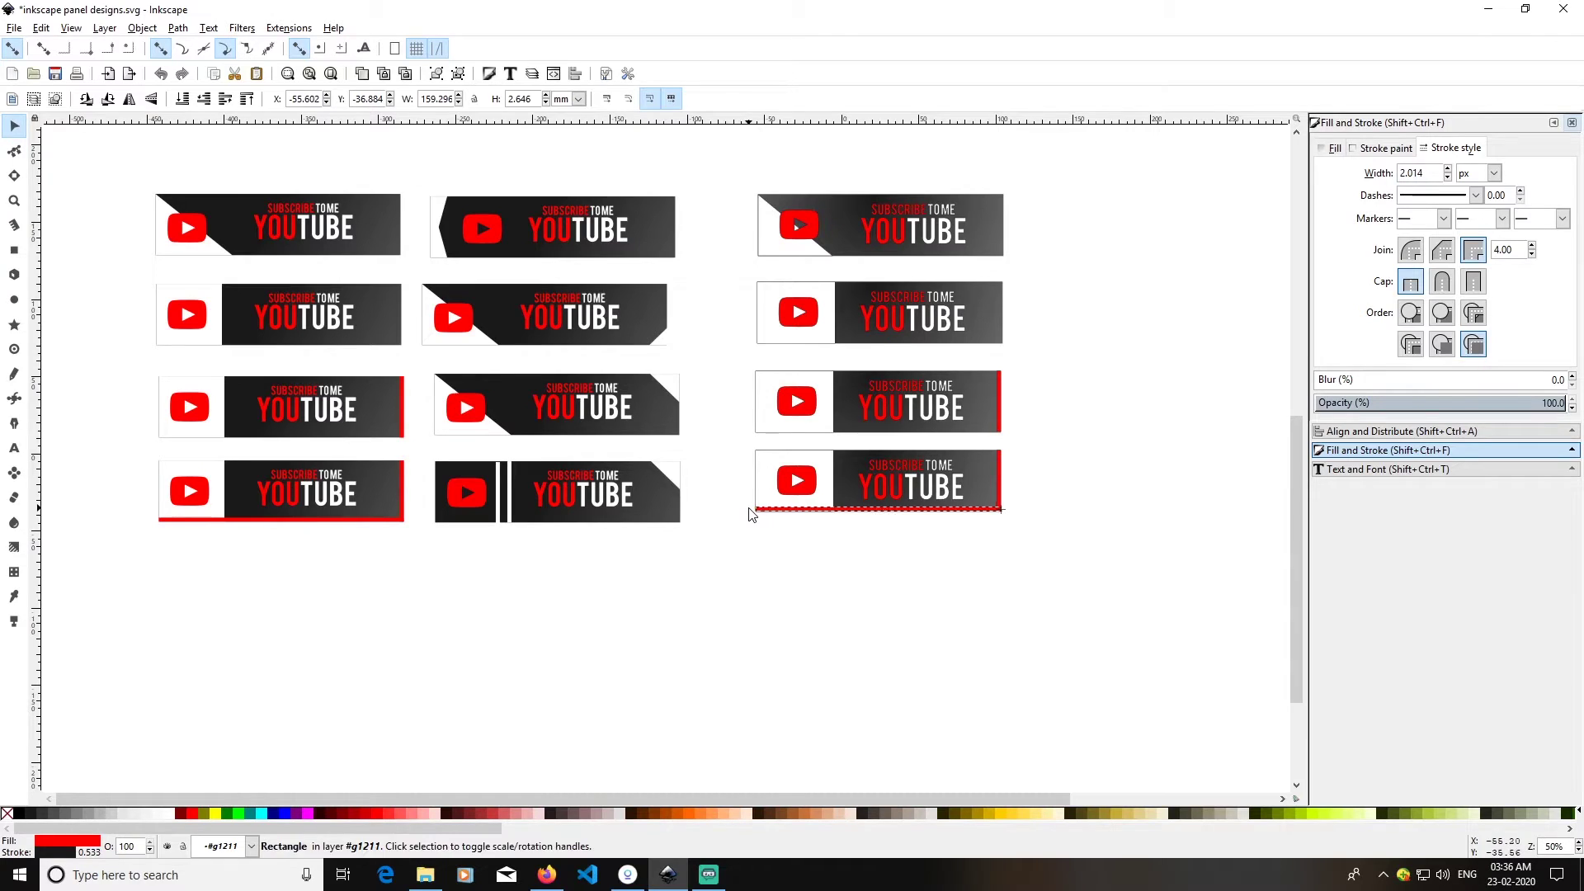
click(874, 557)
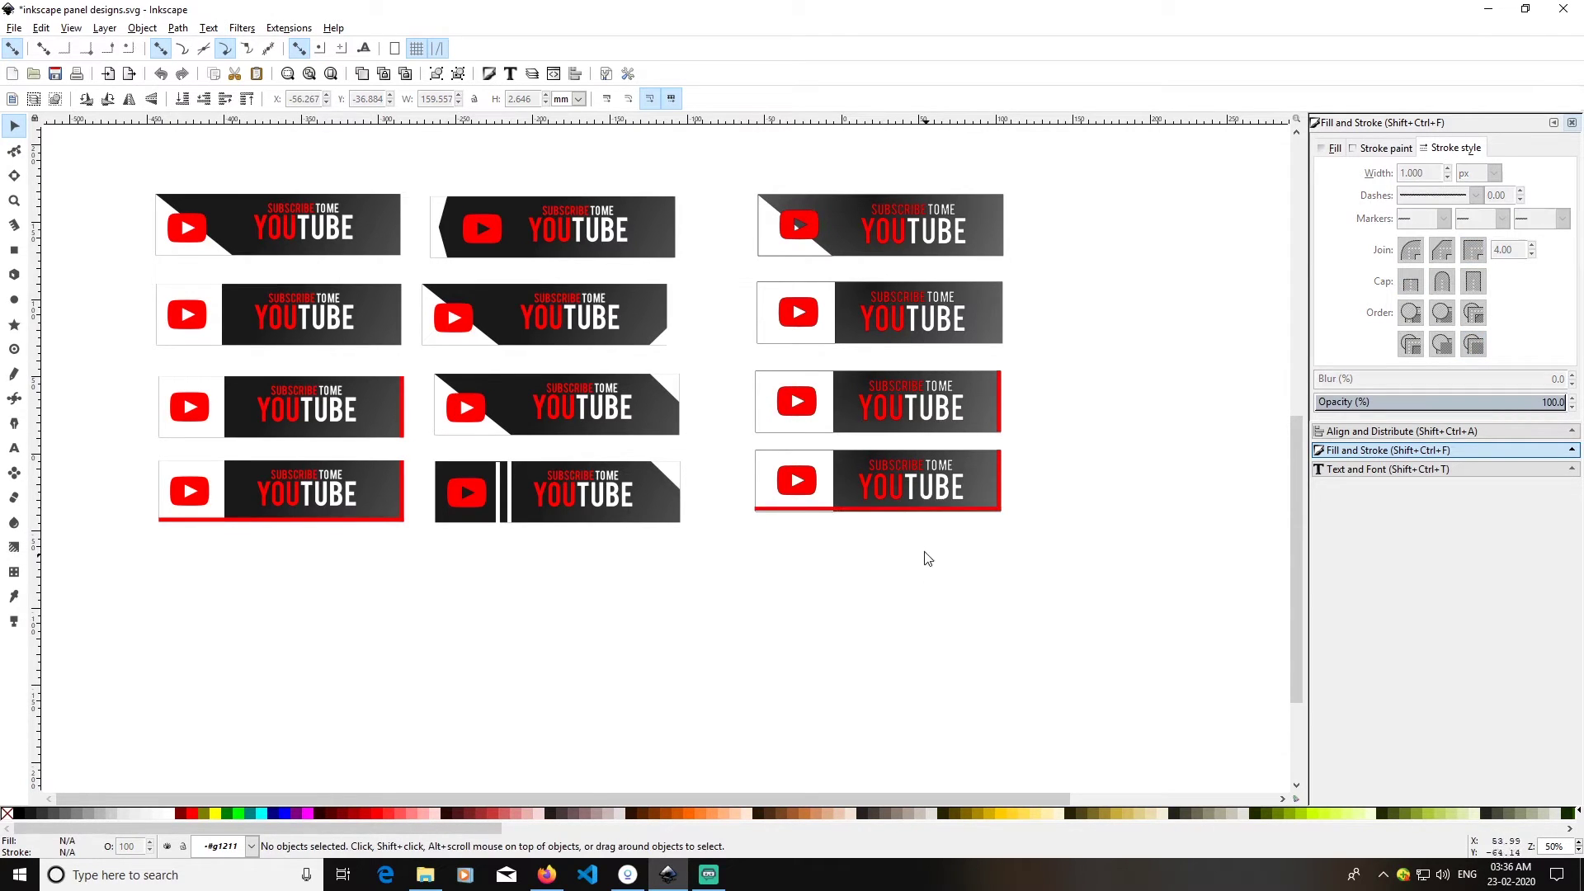
- Move the horizontal red strip slightly down so it snaps flush with the fourth new banner's bottom edge
double_click(907, 513)
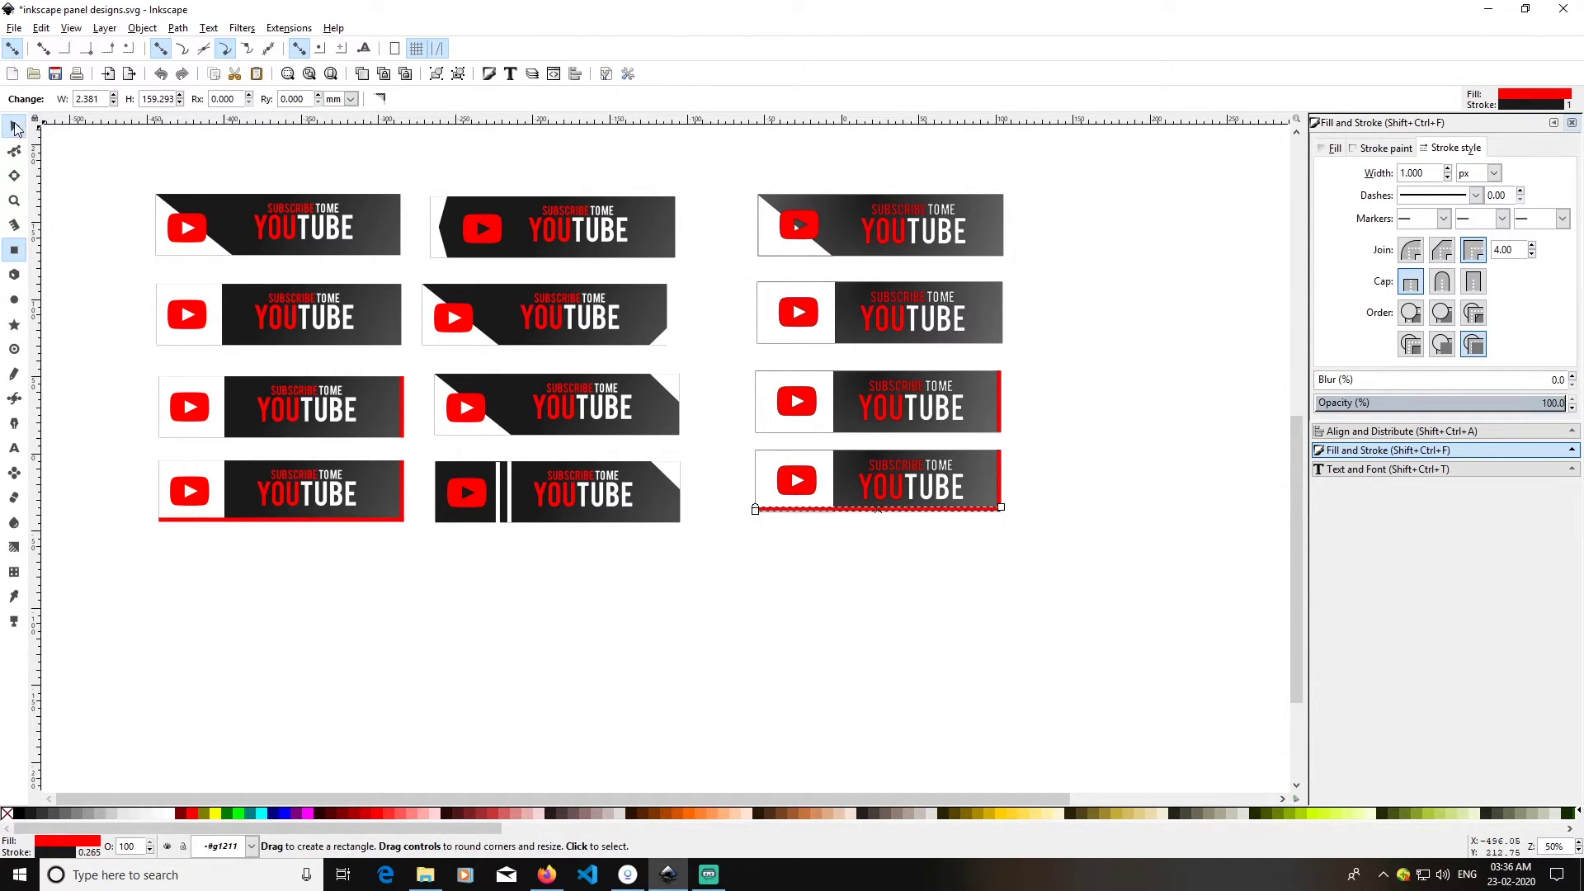
key(s)
scroll(894, 563, up, 2)
key(Escape)
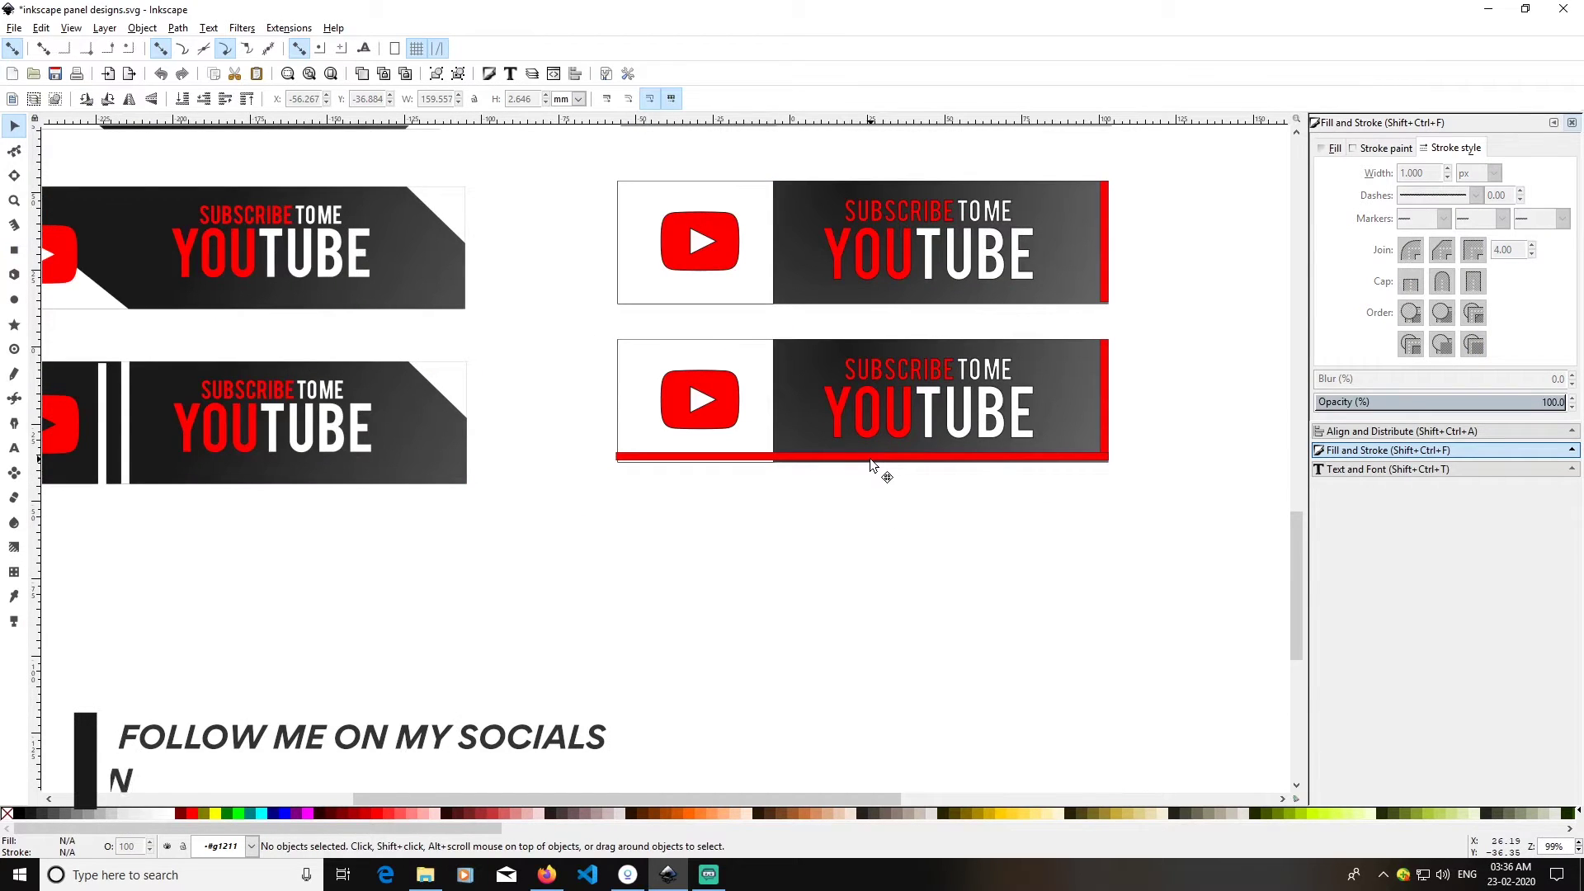
drag(871, 462, 877, 470)
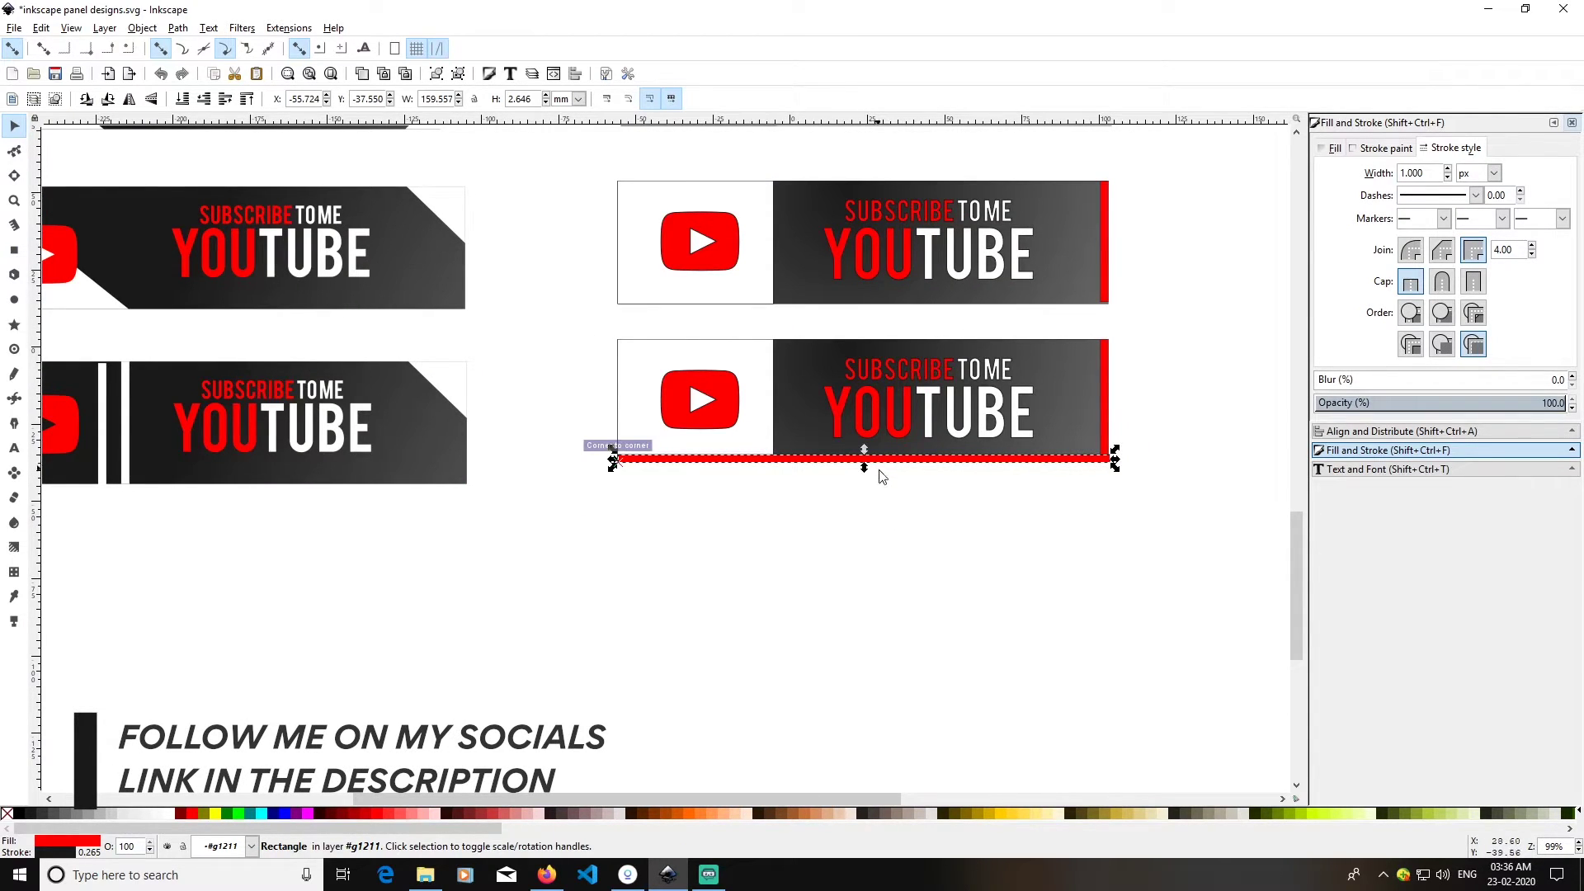
click(966, 548)
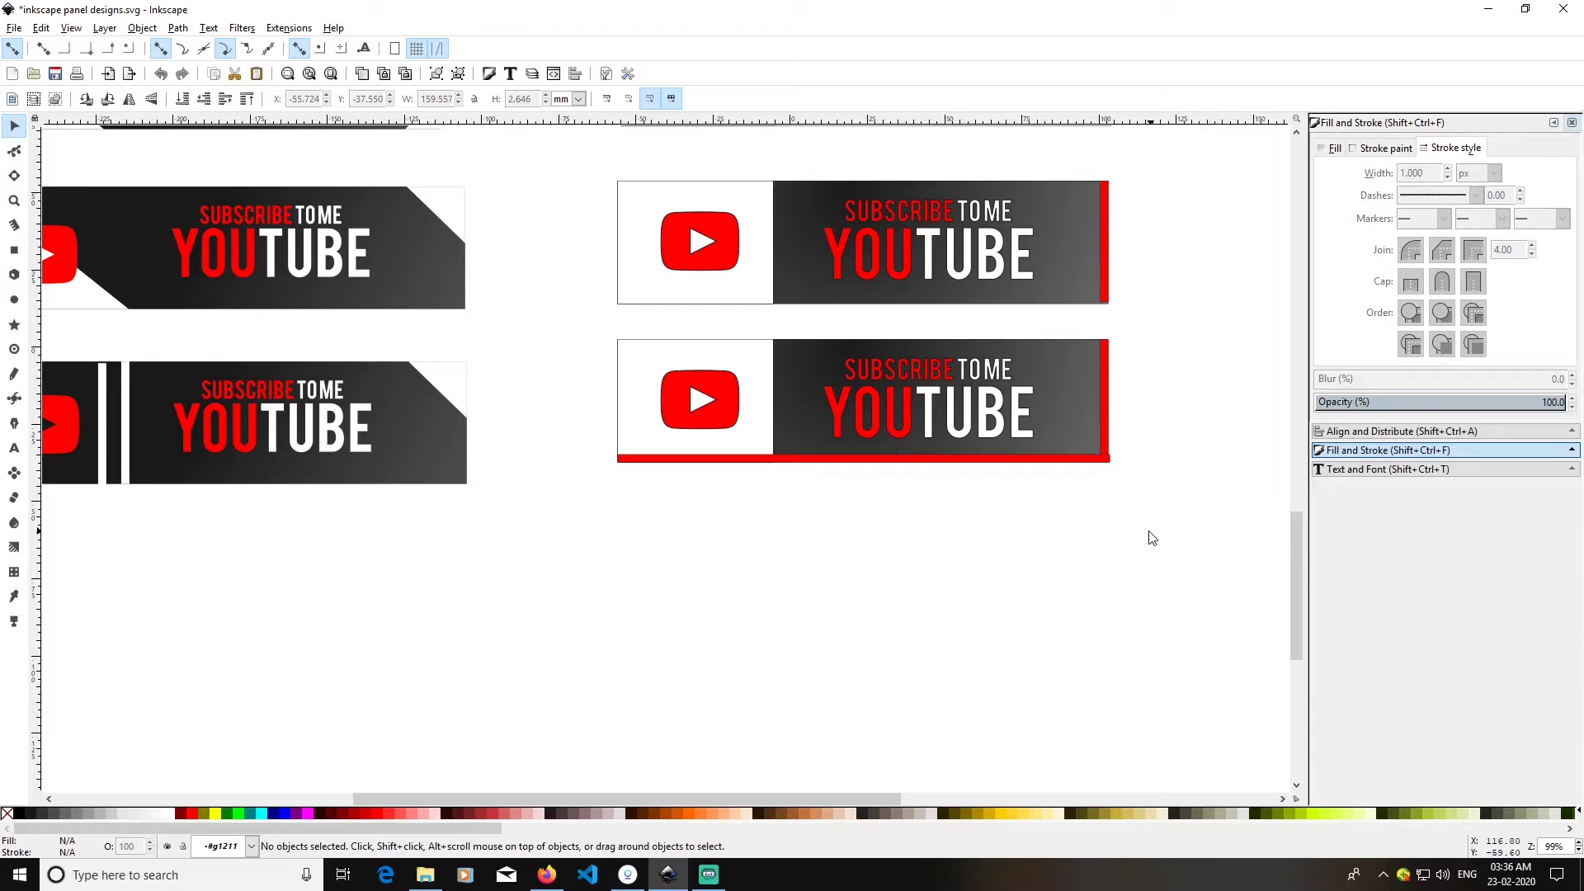
- Shorten the horizontal red strip to about 157 mm so its right end lines up with the fourth new banner's right edge
scroll(1040, 570, down, 2)
click(1064, 513)
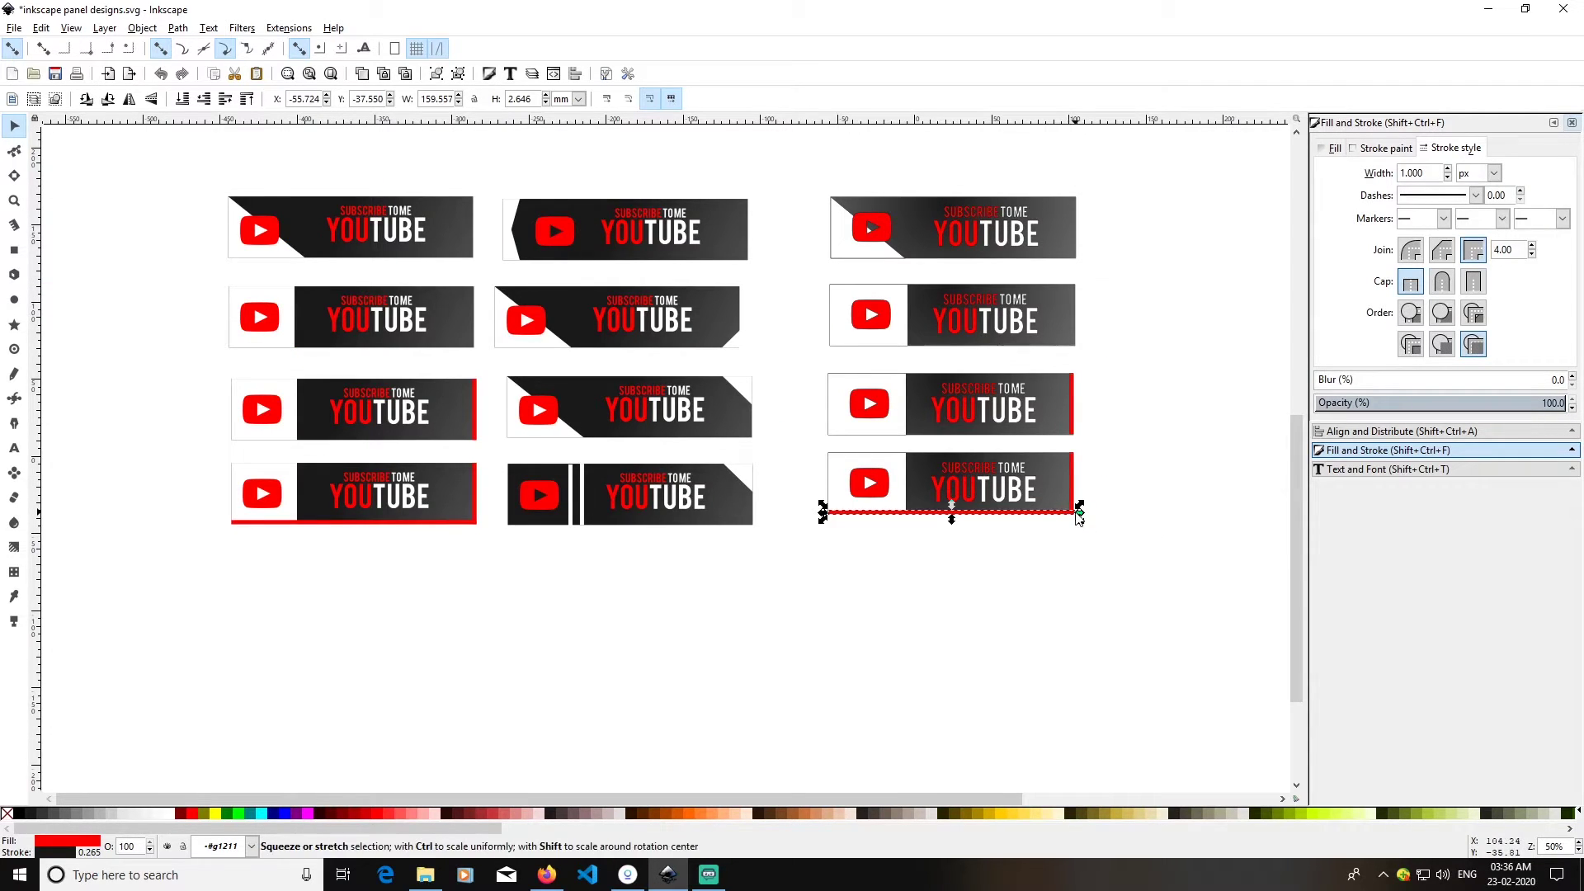
drag(1079, 517, 1074, 518)
click(1092, 532)
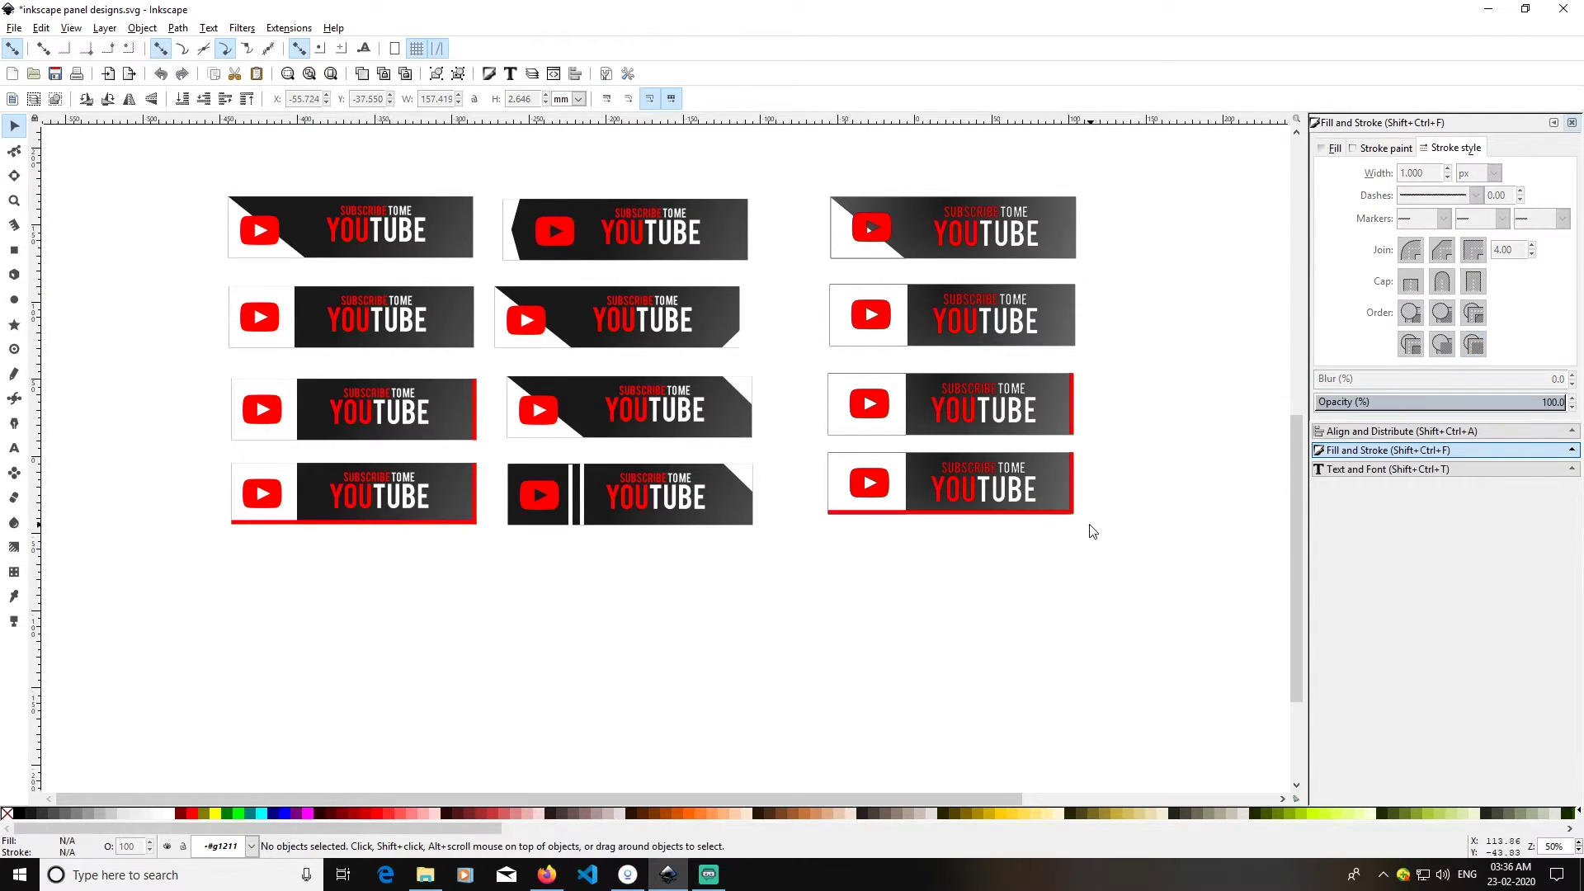
click(1070, 513)
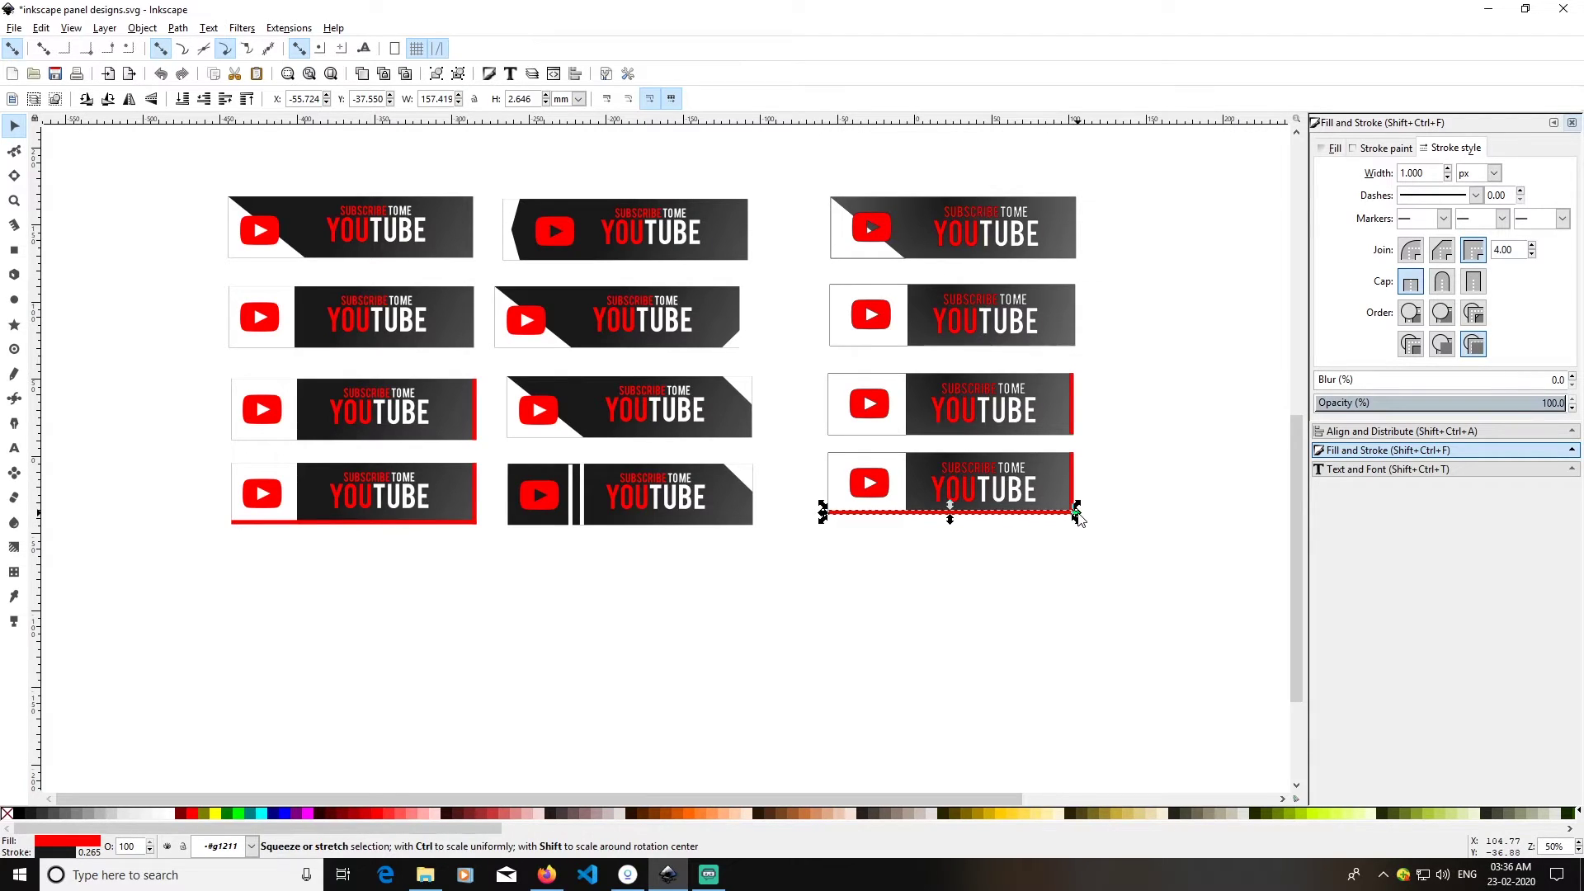
click(1072, 558)
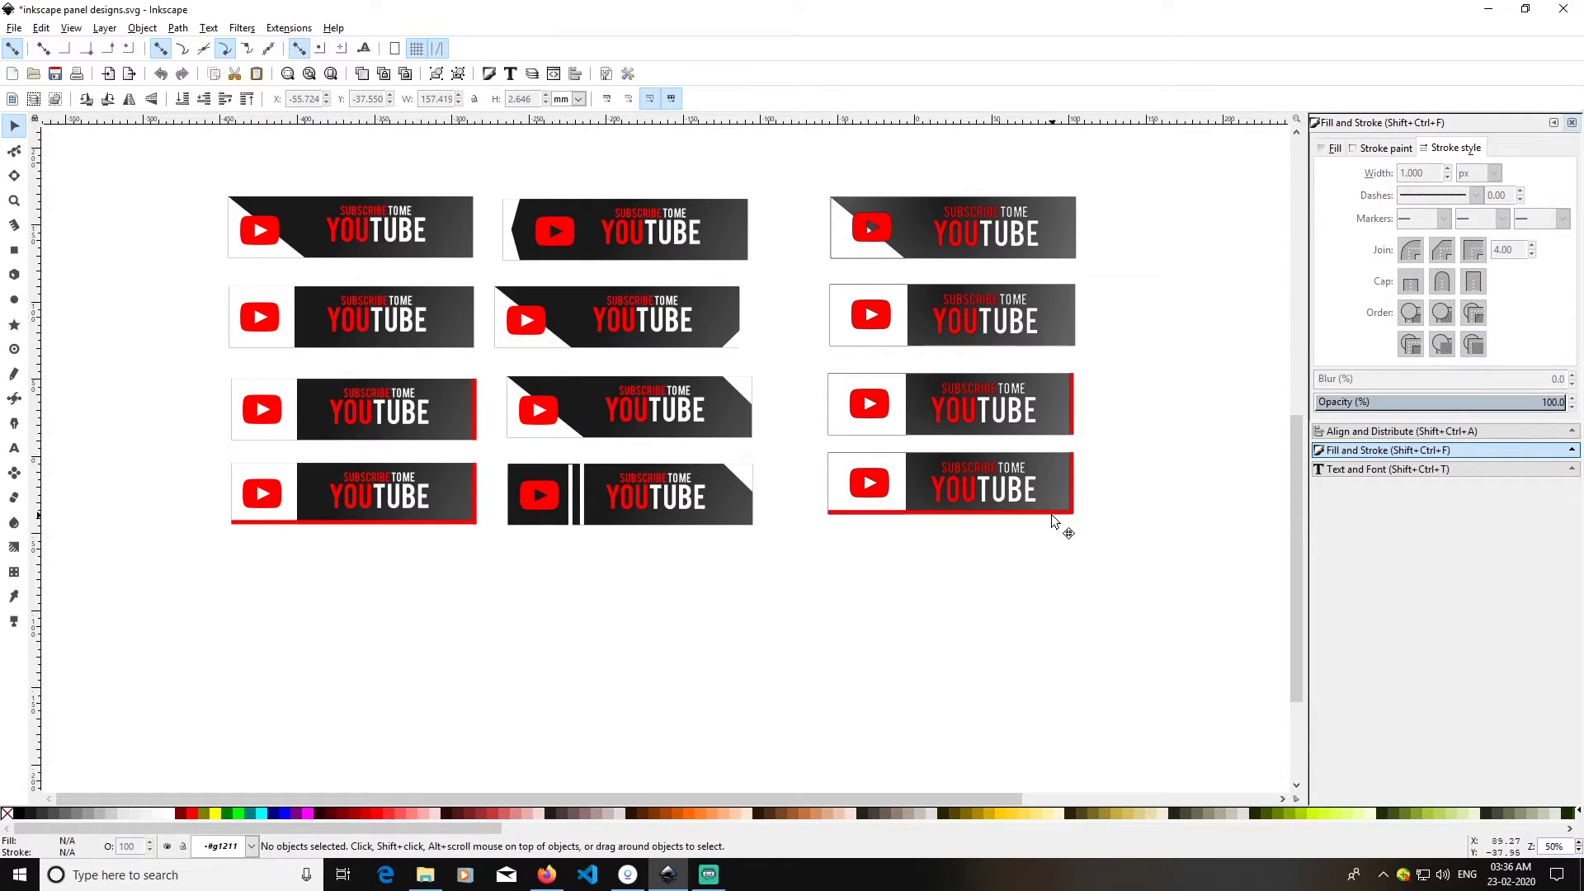
click(1052, 514)
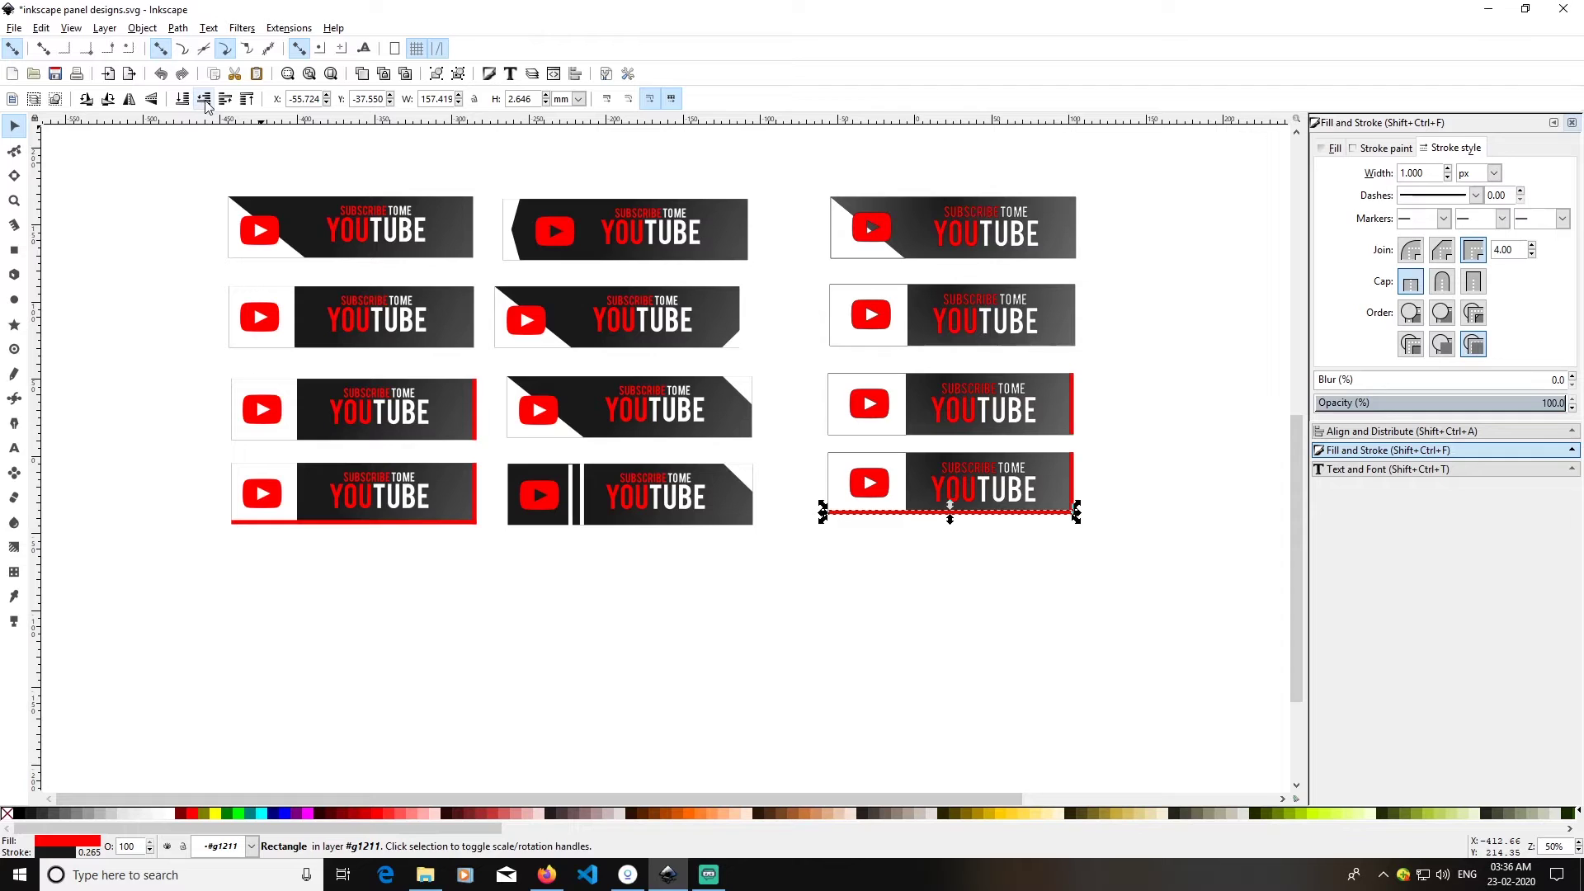
click(1102, 455)
- Duplicate the first new banner and place the copy to its right, starting another column
key(space)
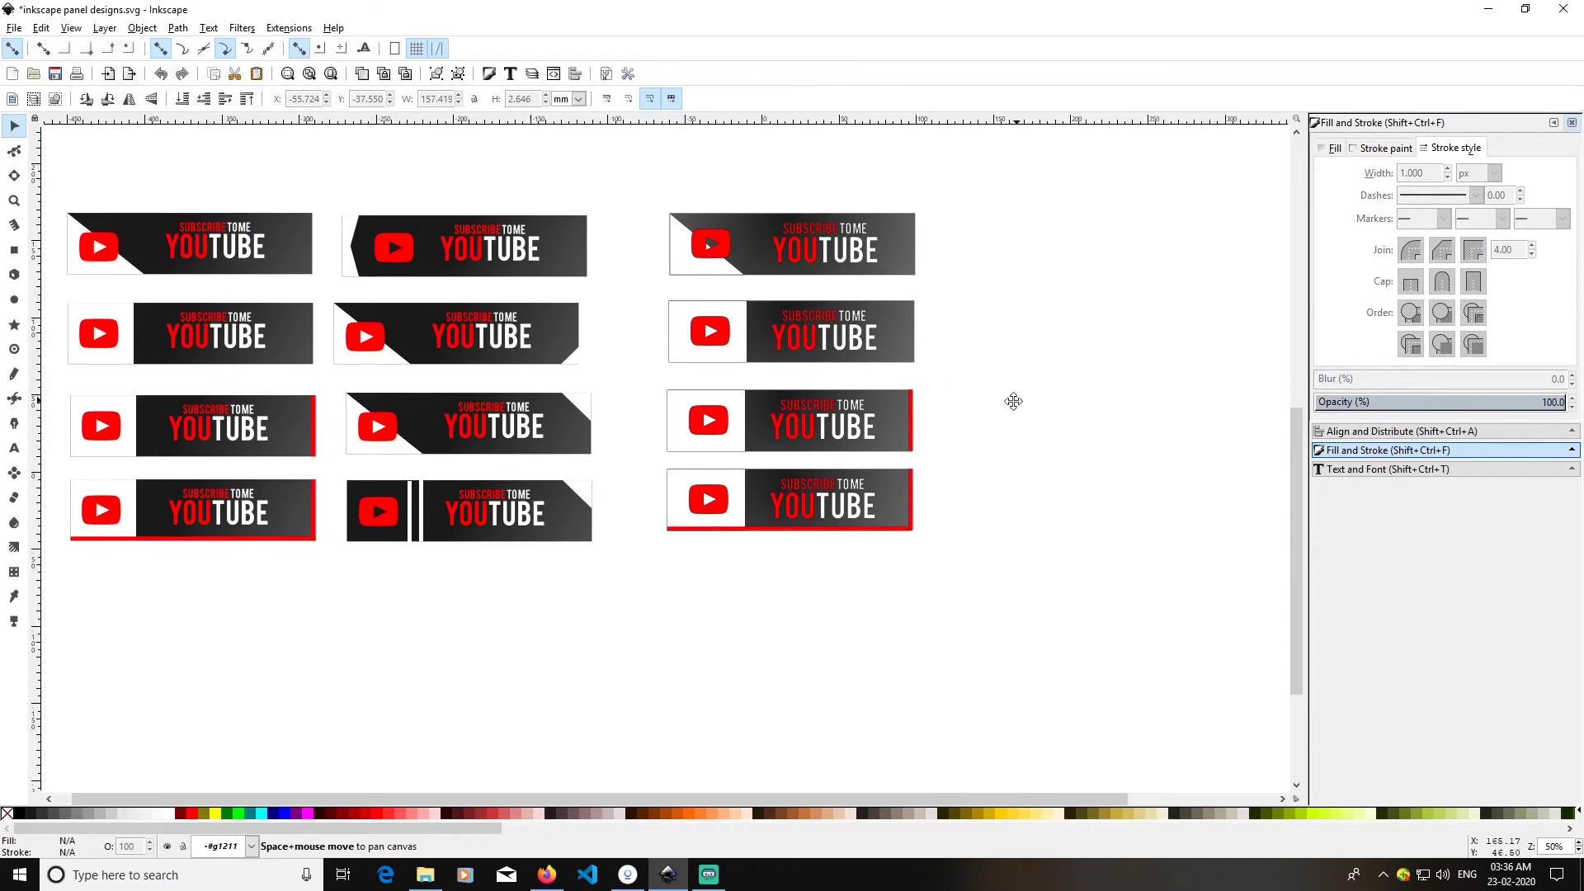
drag(1013, 402, 897, 417)
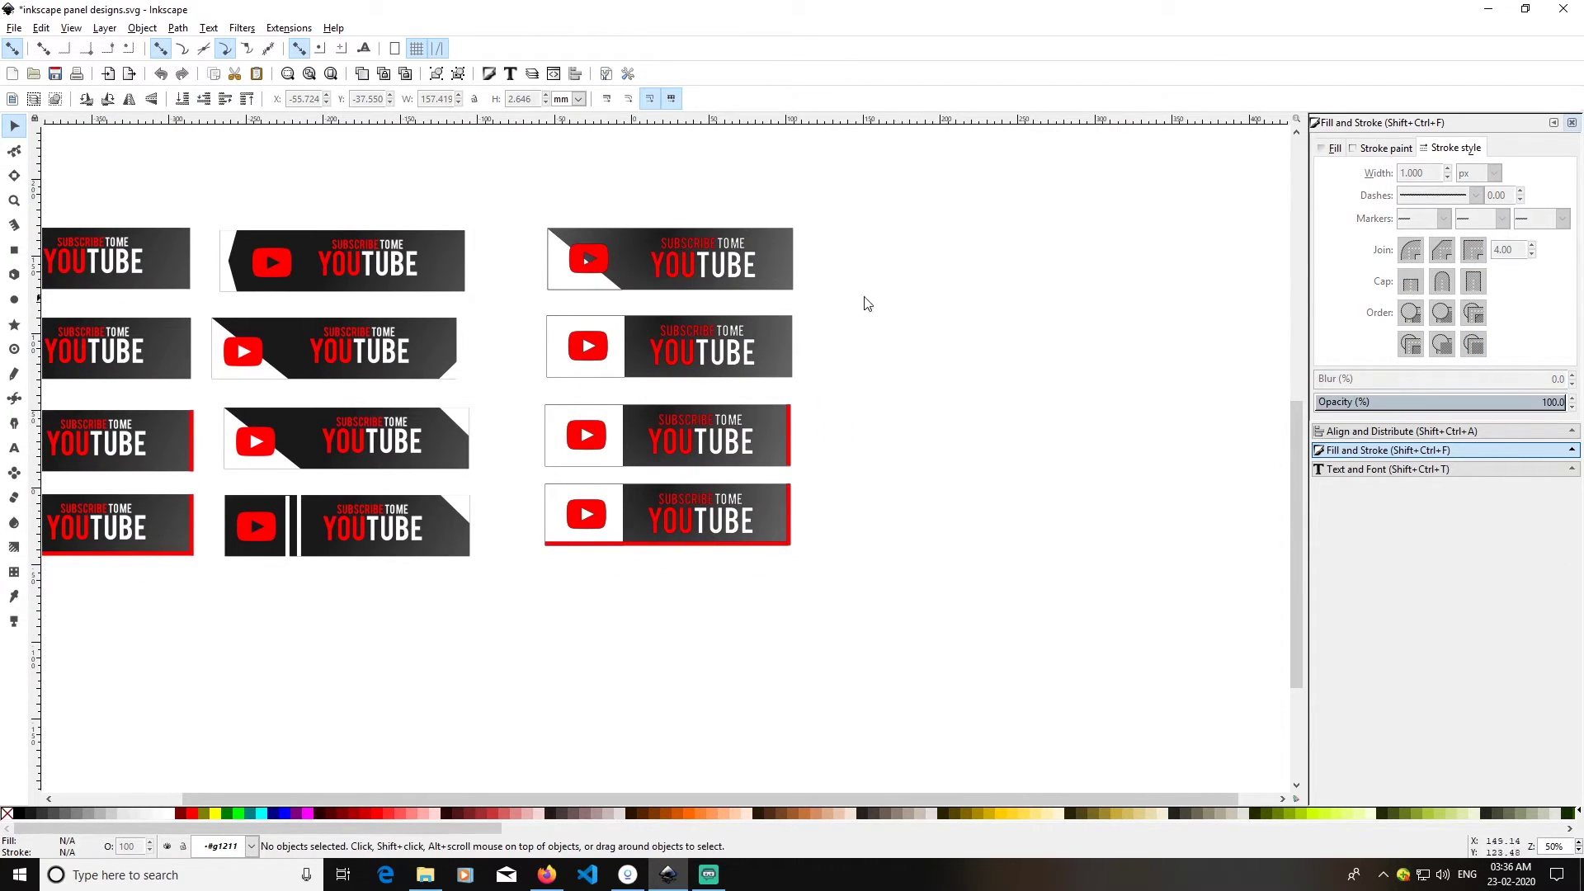
drag(876, 296, 514, 192)
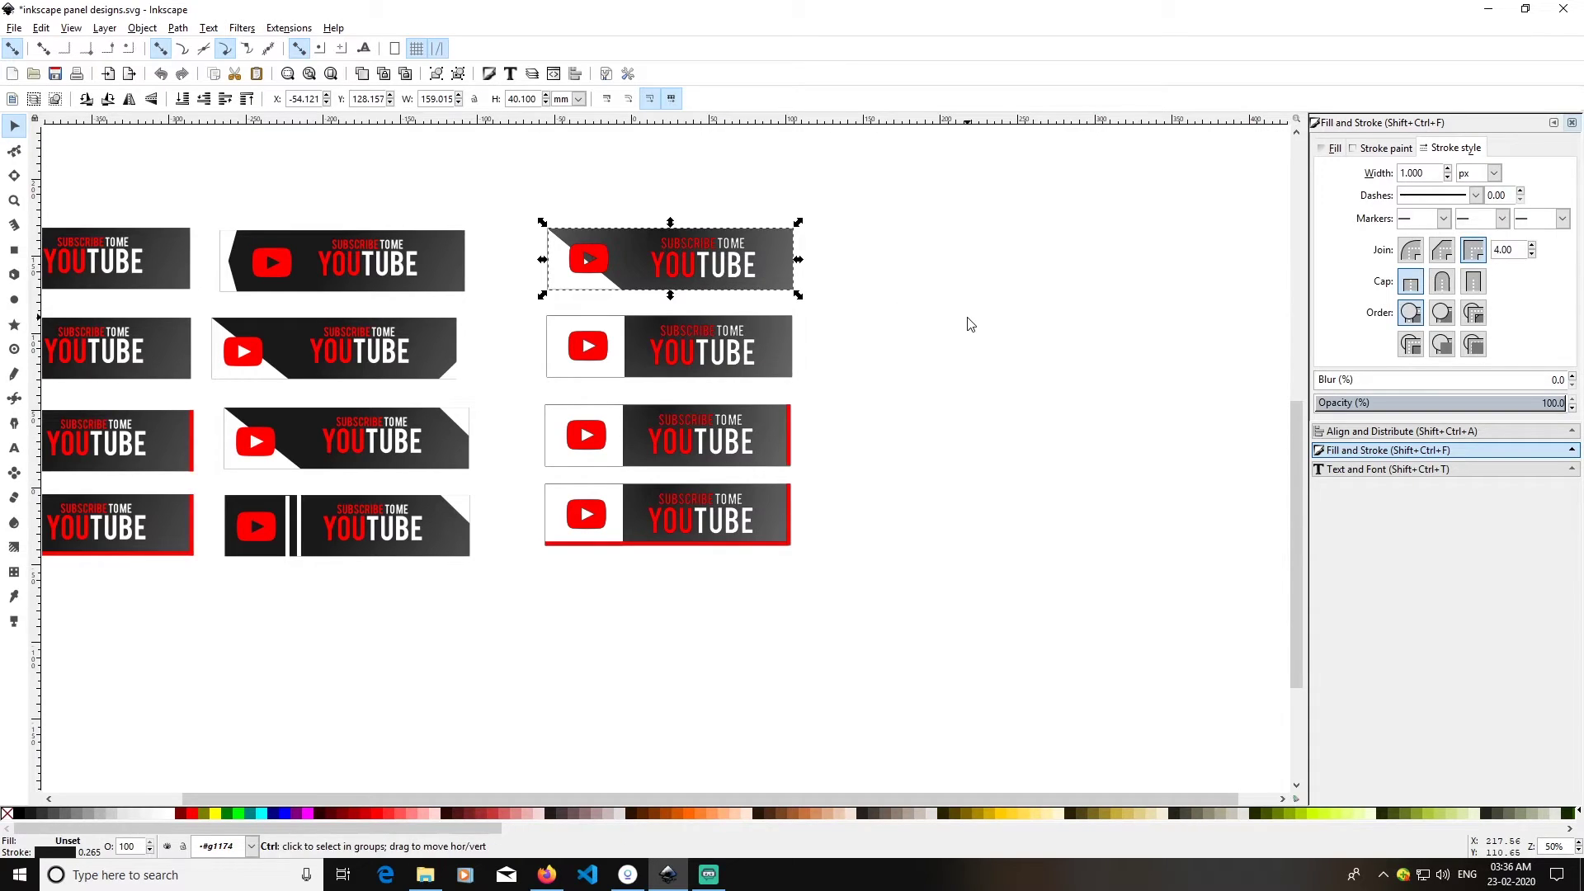
key(ctrl+d)
drag(767, 262, 1056, 272)
click(911, 313)
click(881, 287)
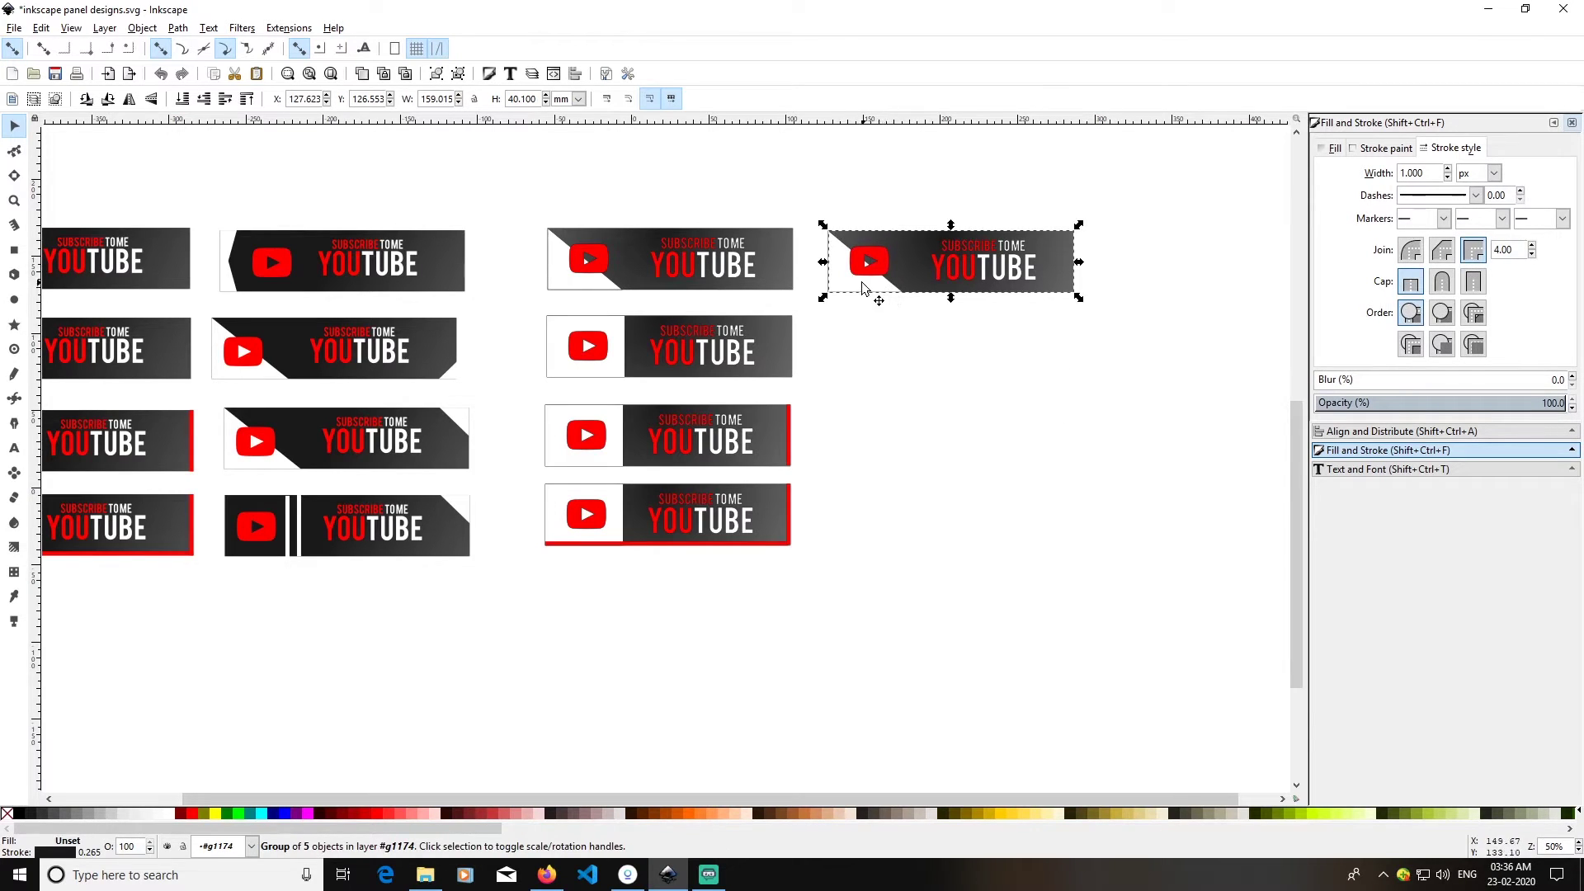
- Ungroup the copied banner into its separate text and path objects
click(937, 361)
click(1013, 272)
key(ctrl+shift+g)
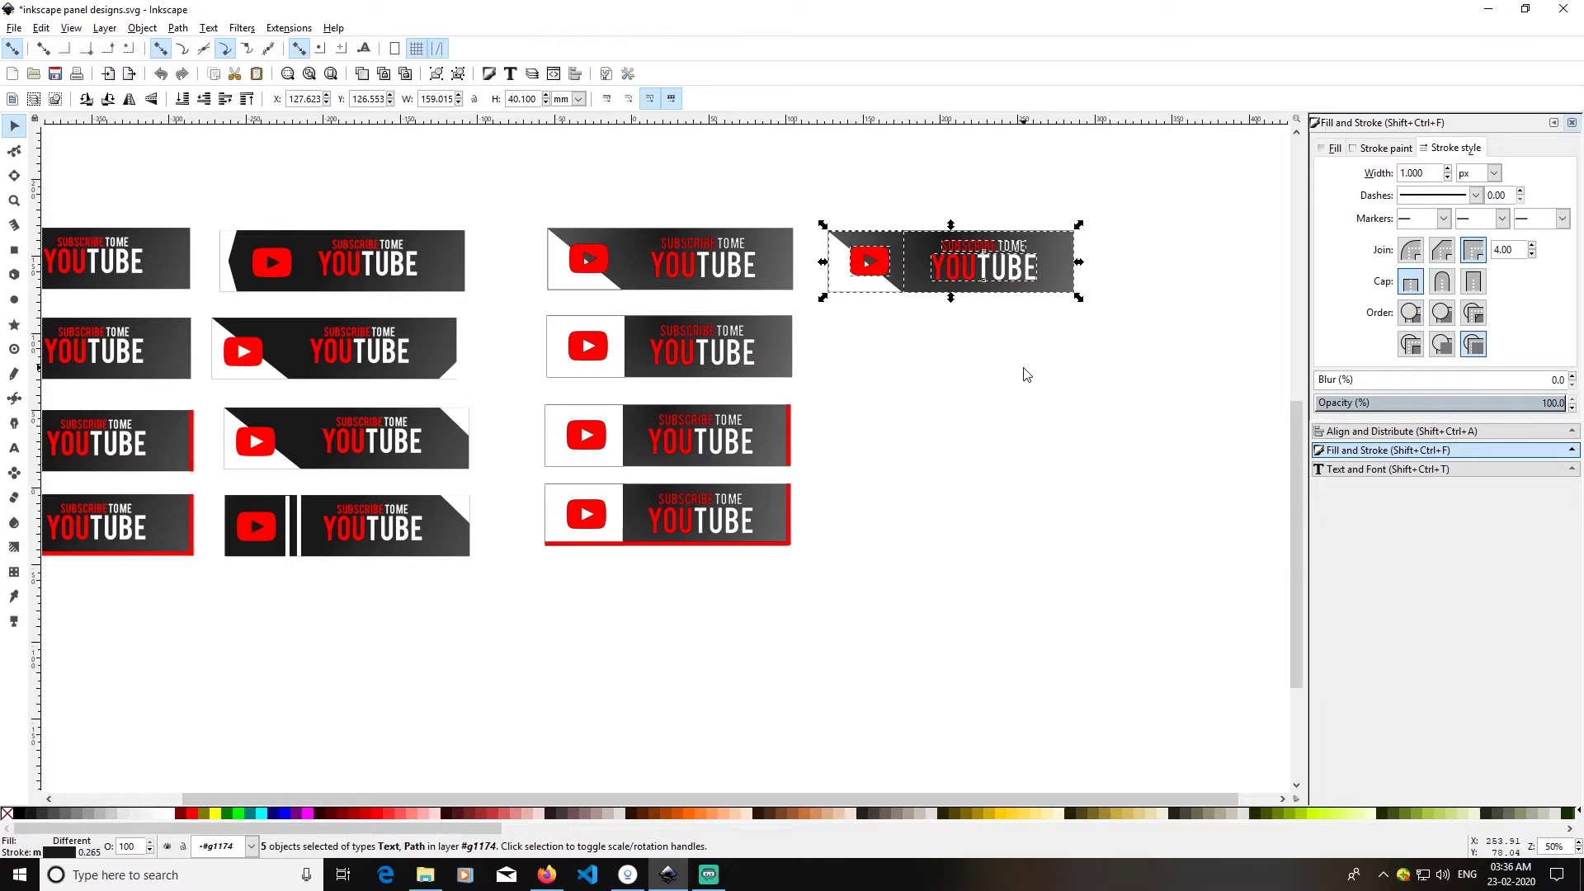
click(936, 364)
- Duplicate the white triangle behind the copied banner's play icon and flip the duplicate vertically
click(854, 286)
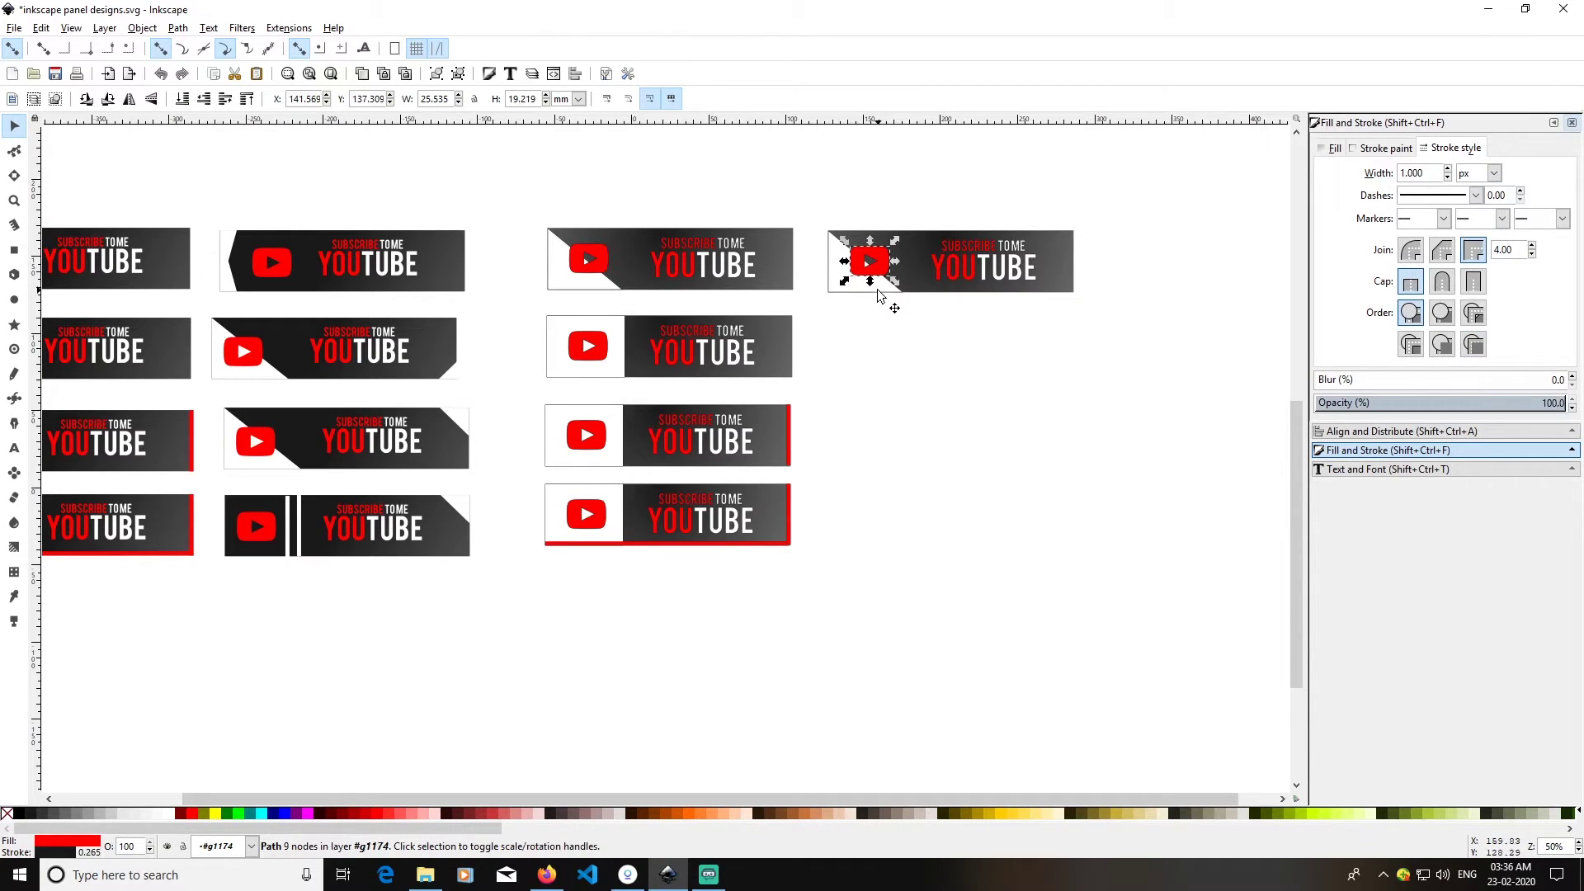
click(856, 292)
key(ctrl)
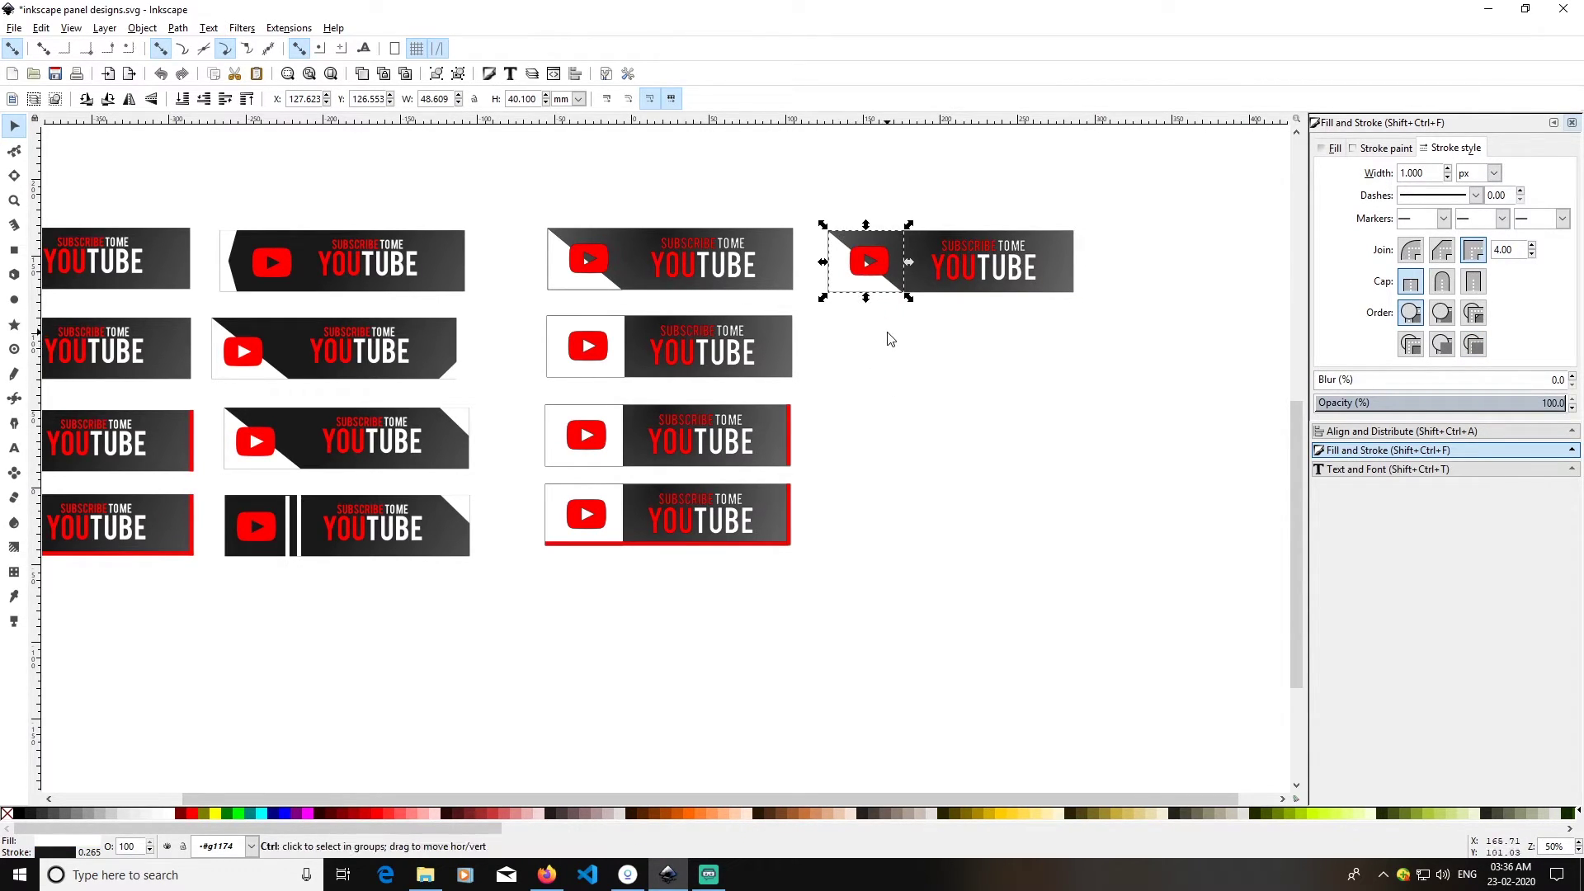
key(v)
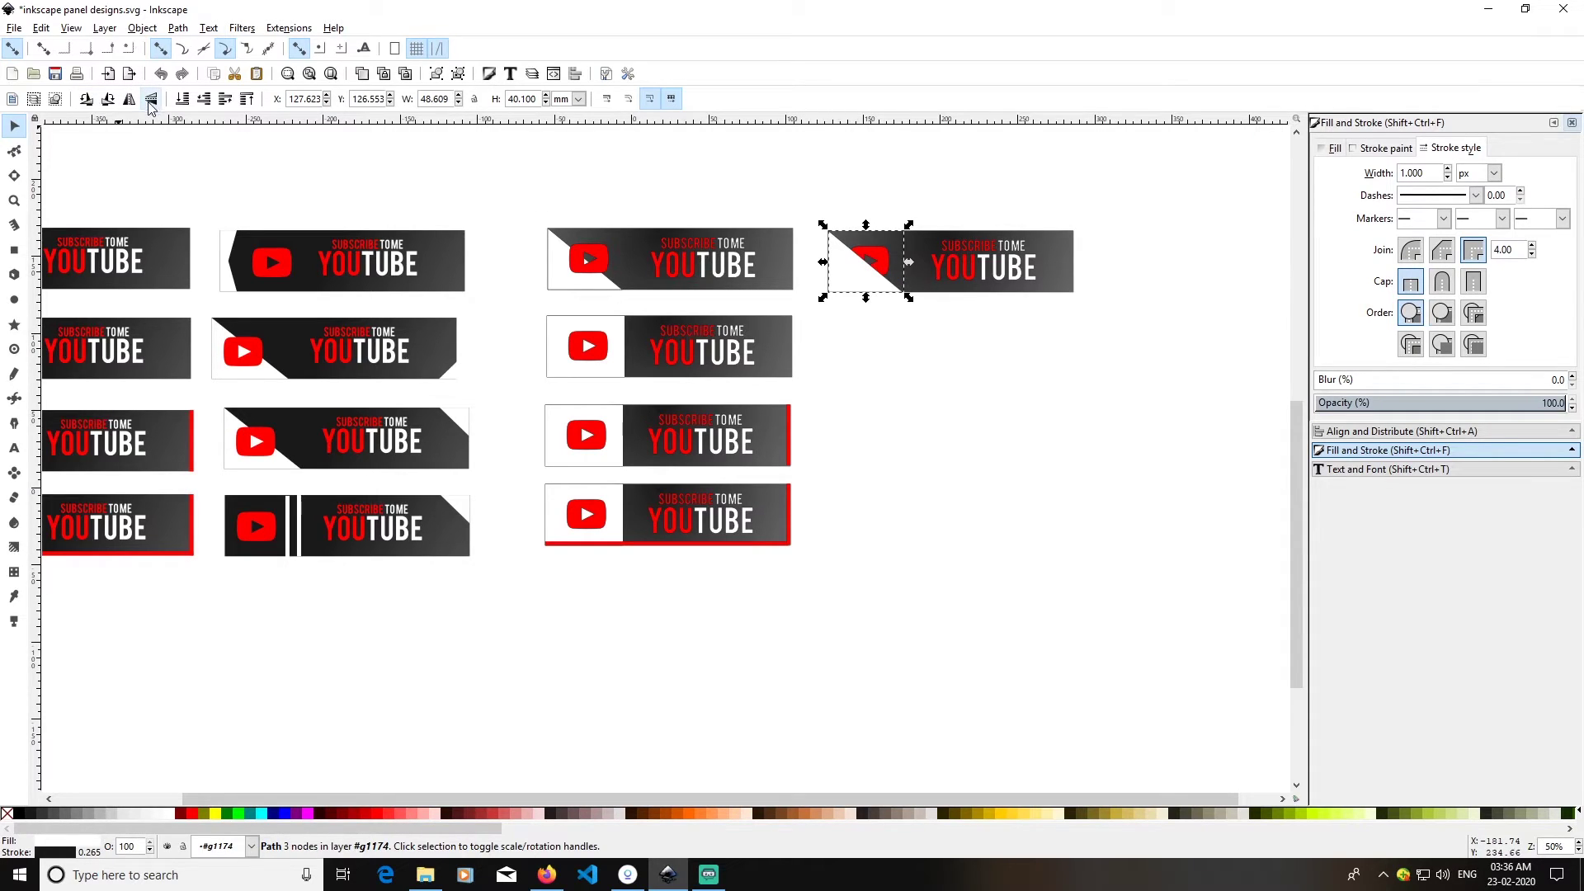
click(151, 99)
click(859, 299)
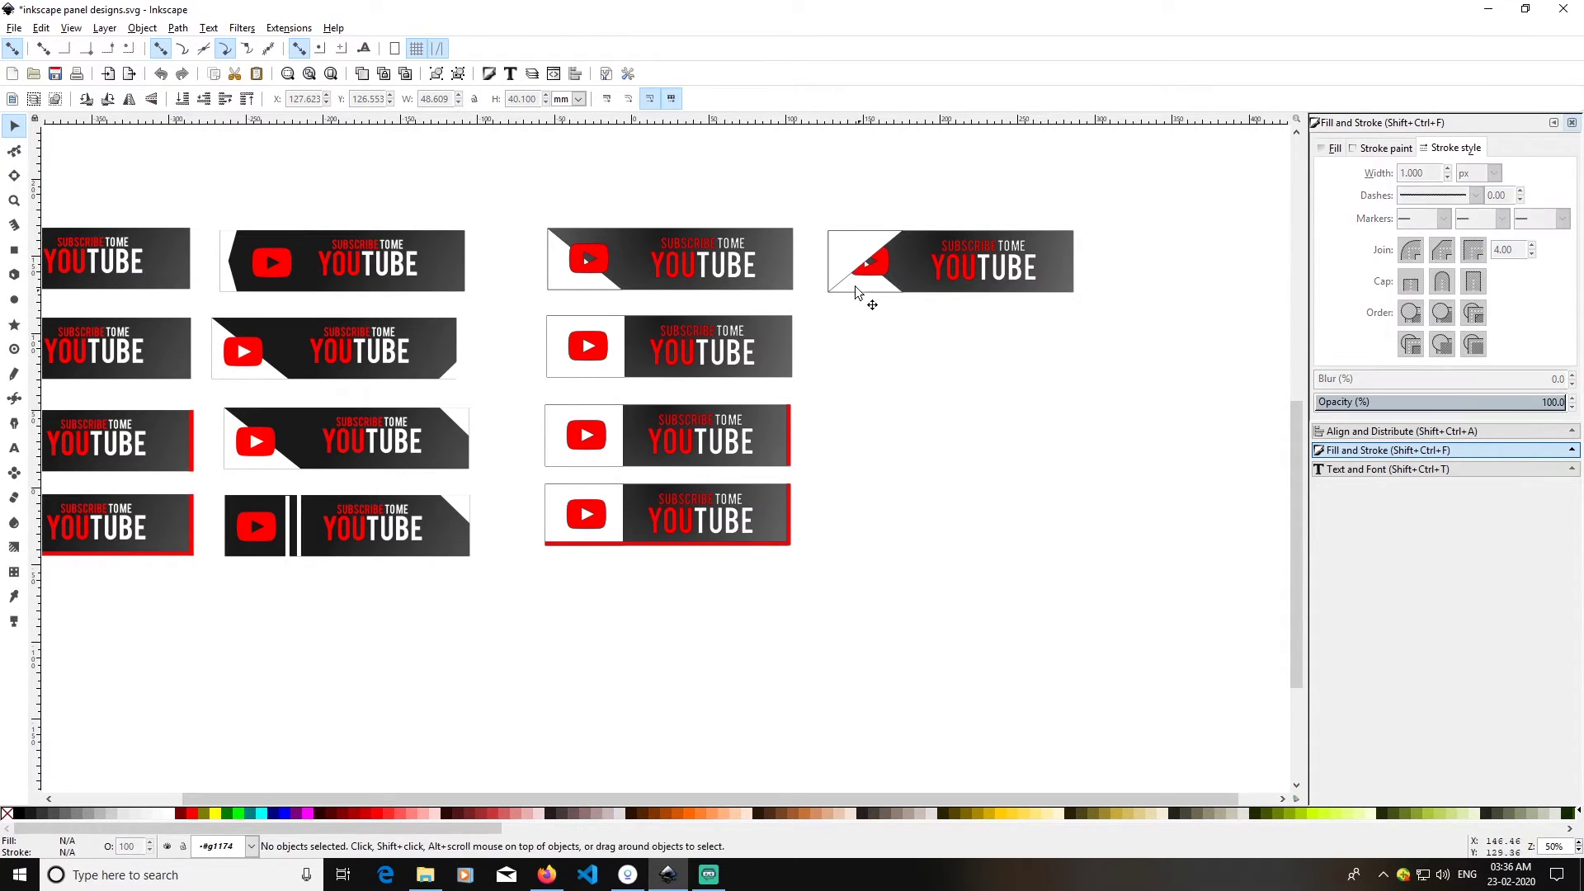
- Lower the flipped white triangle in the stacking order so it sits behind the play icon but above the dark background
click(858, 291)
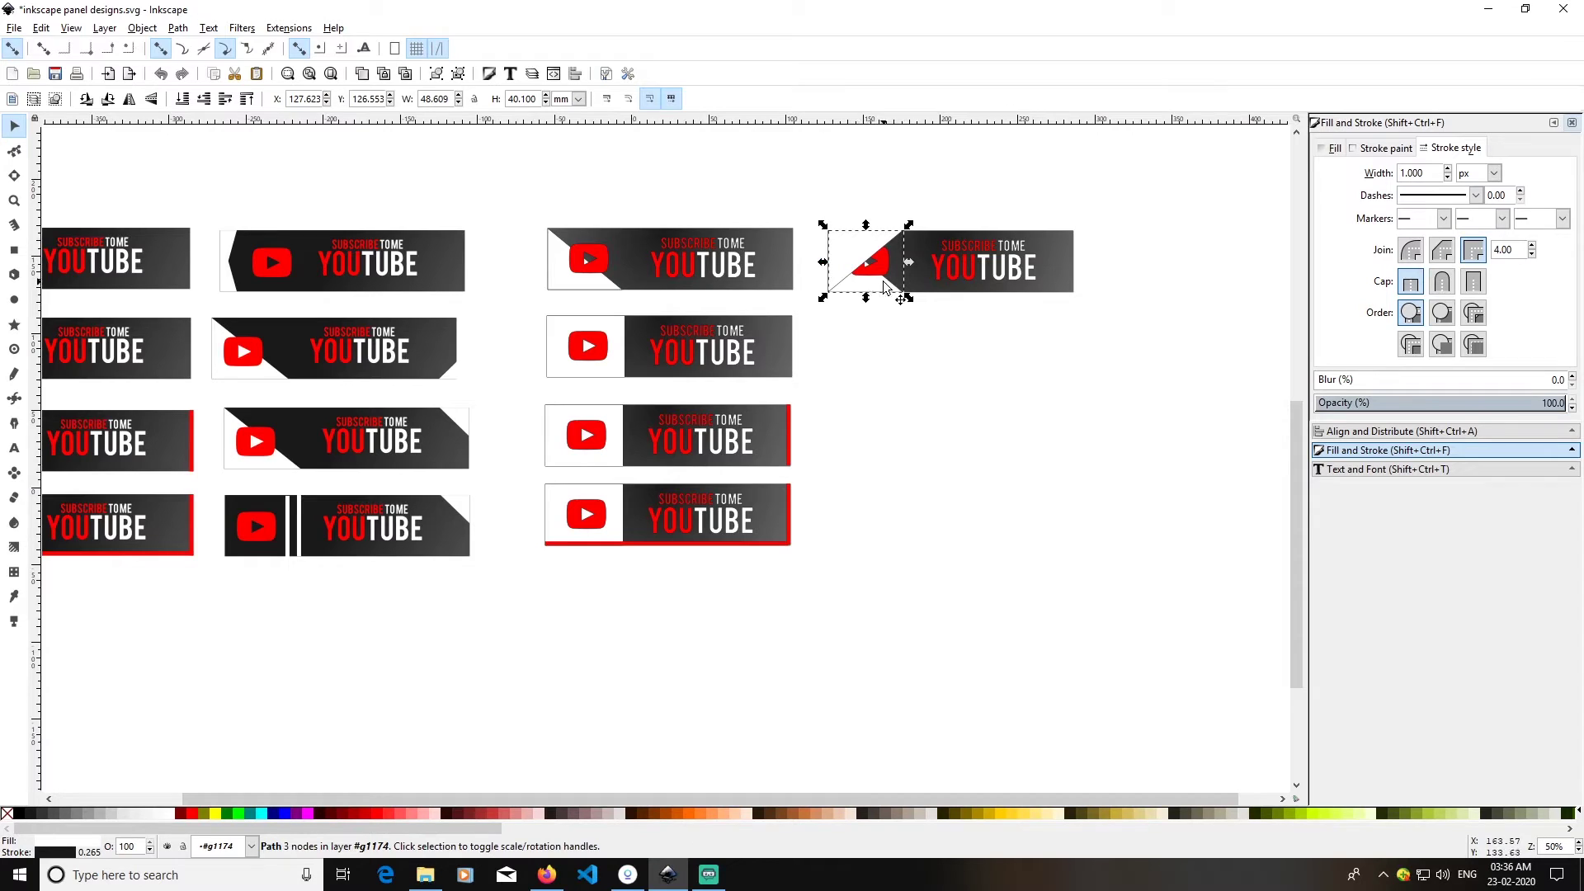
shift+click(875, 281)
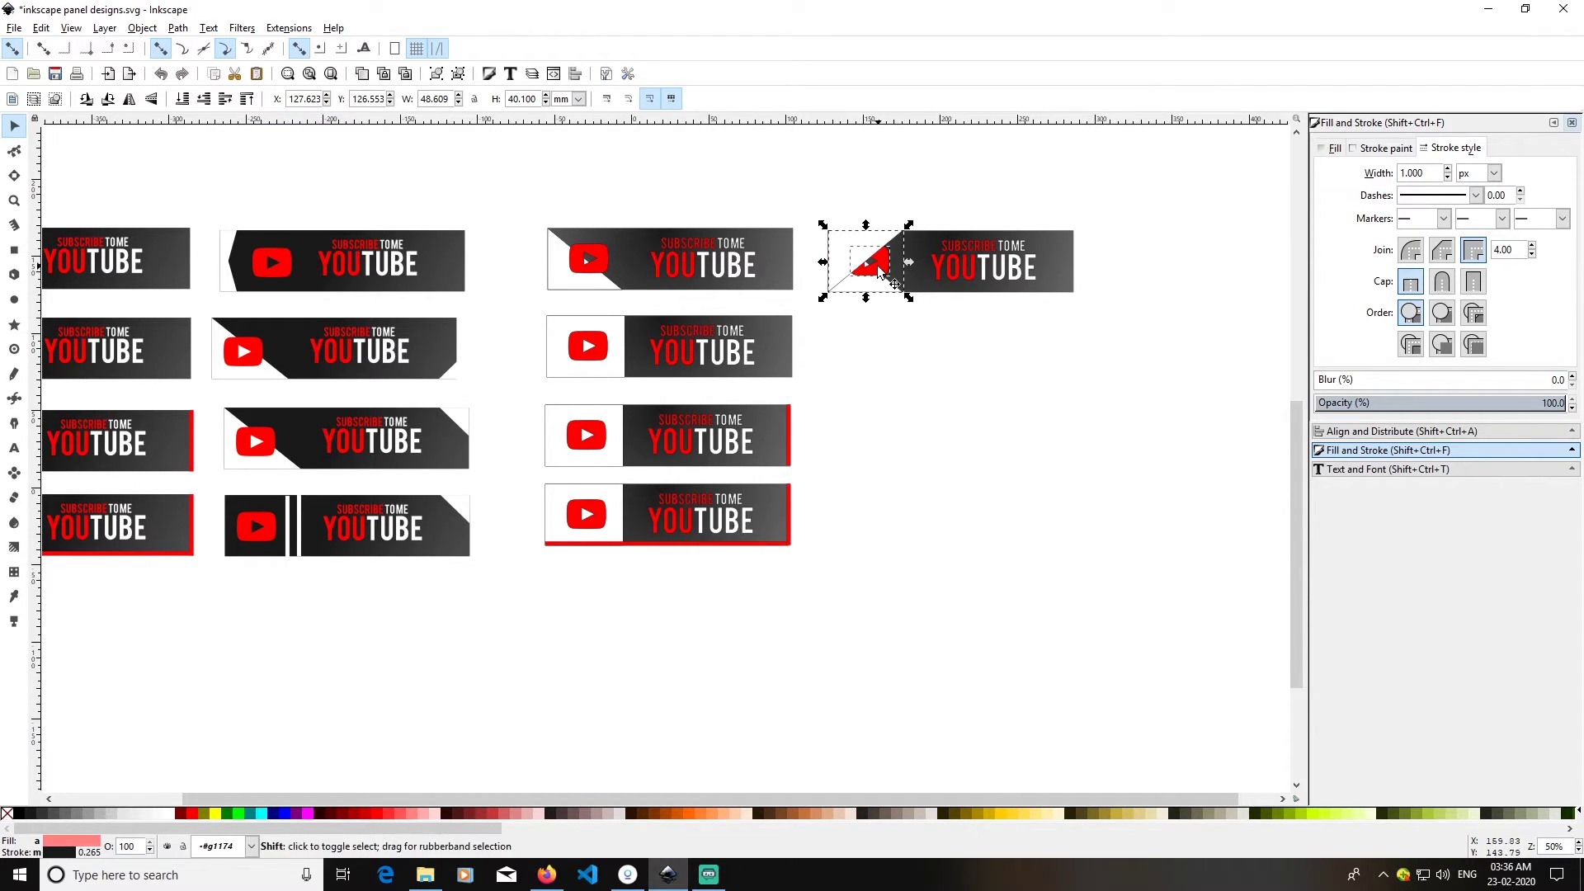
click(887, 309)
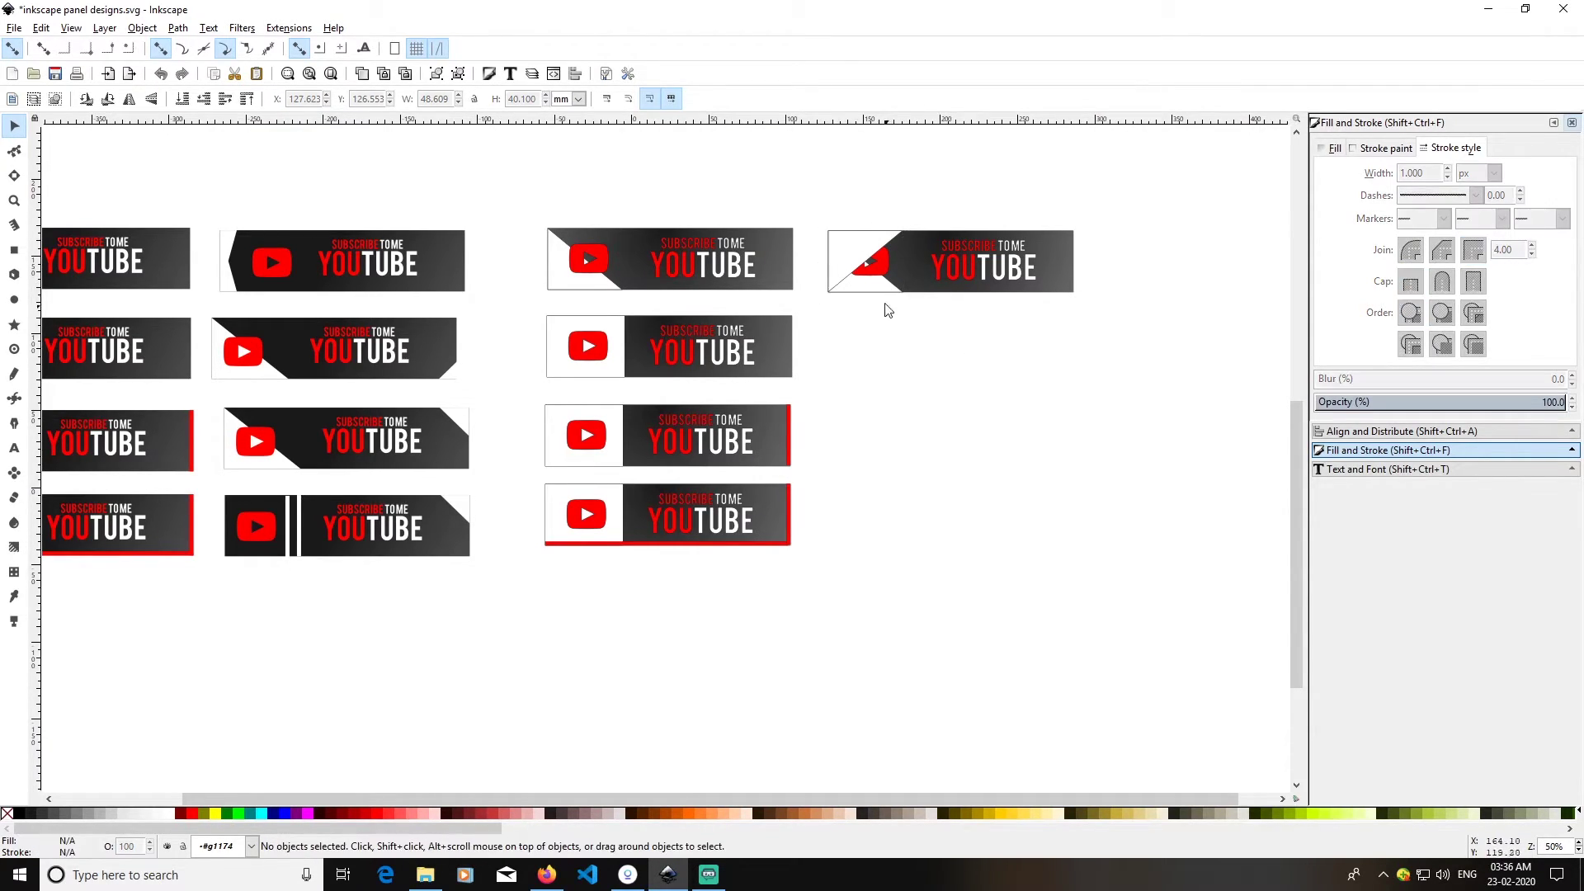
click(853, 260)
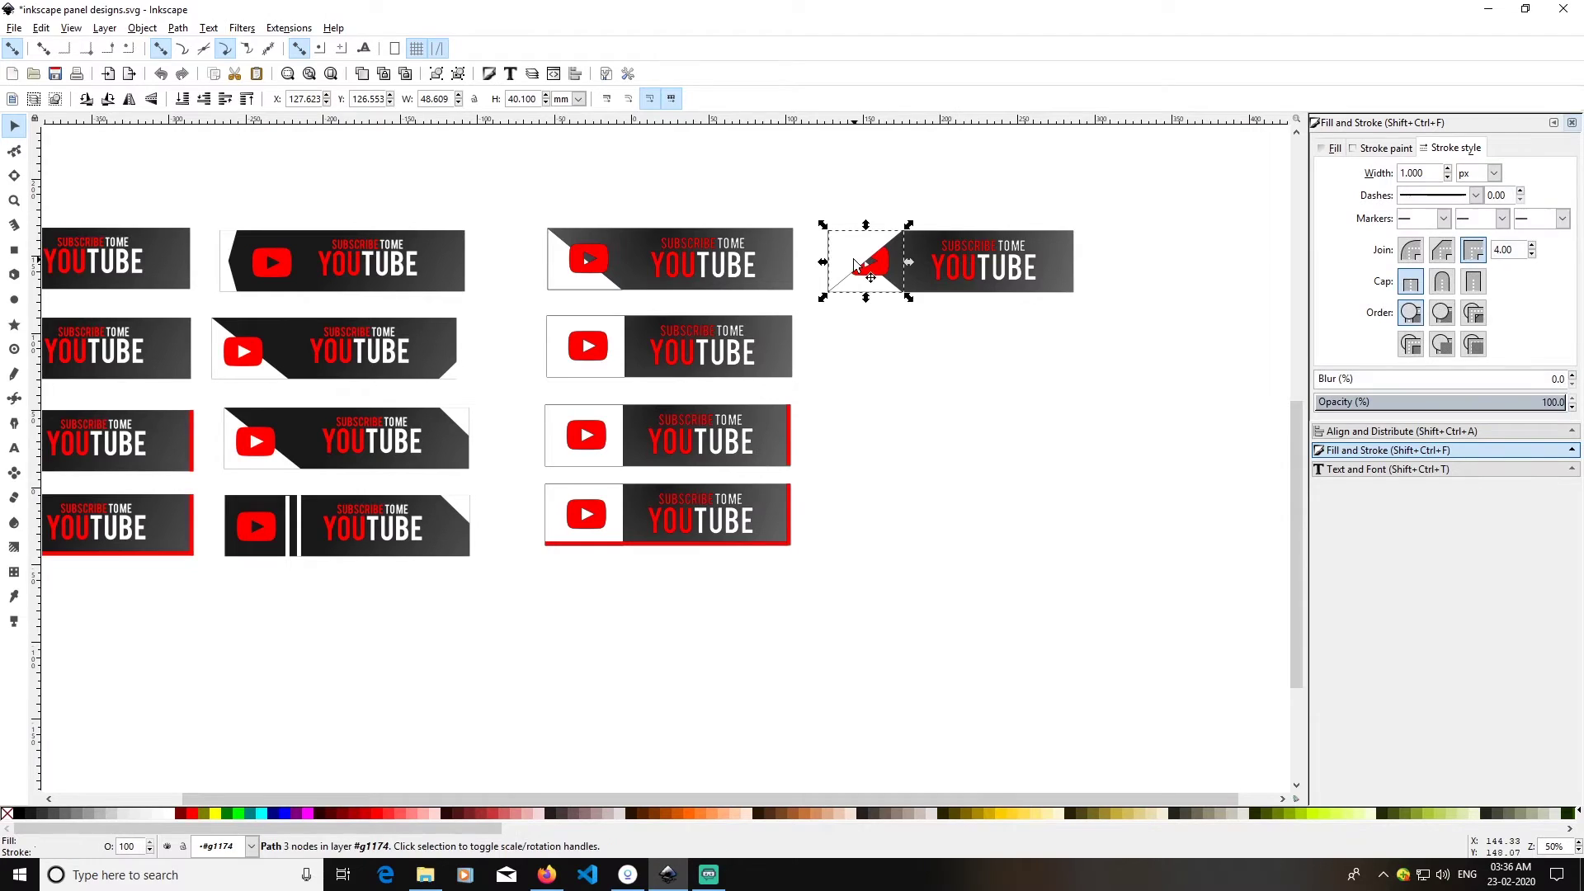
click(204, 99)
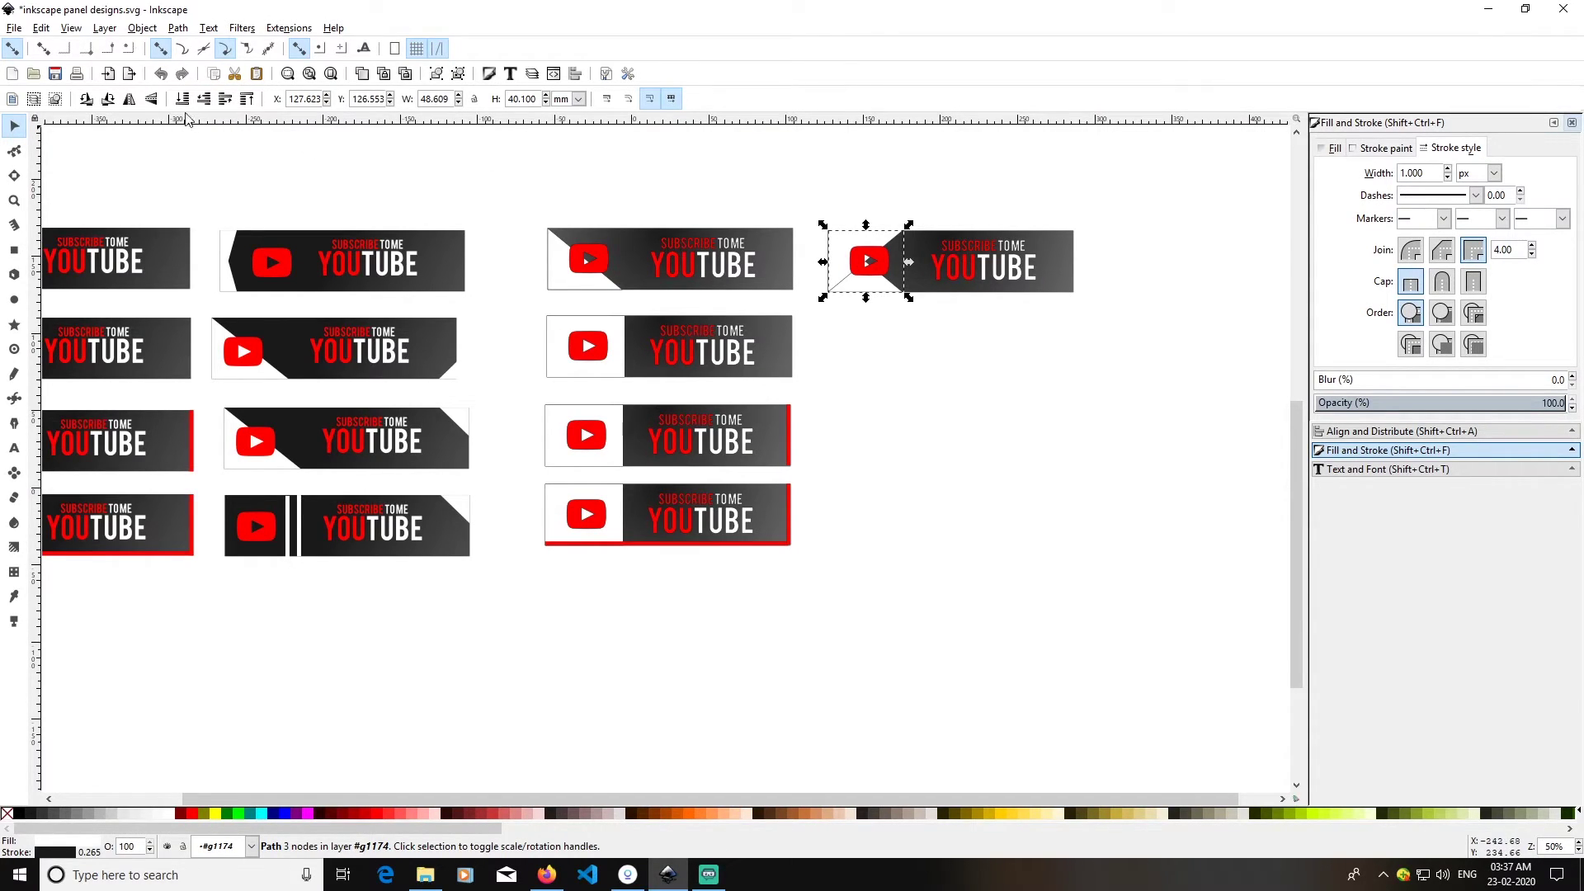
click(182, 99)
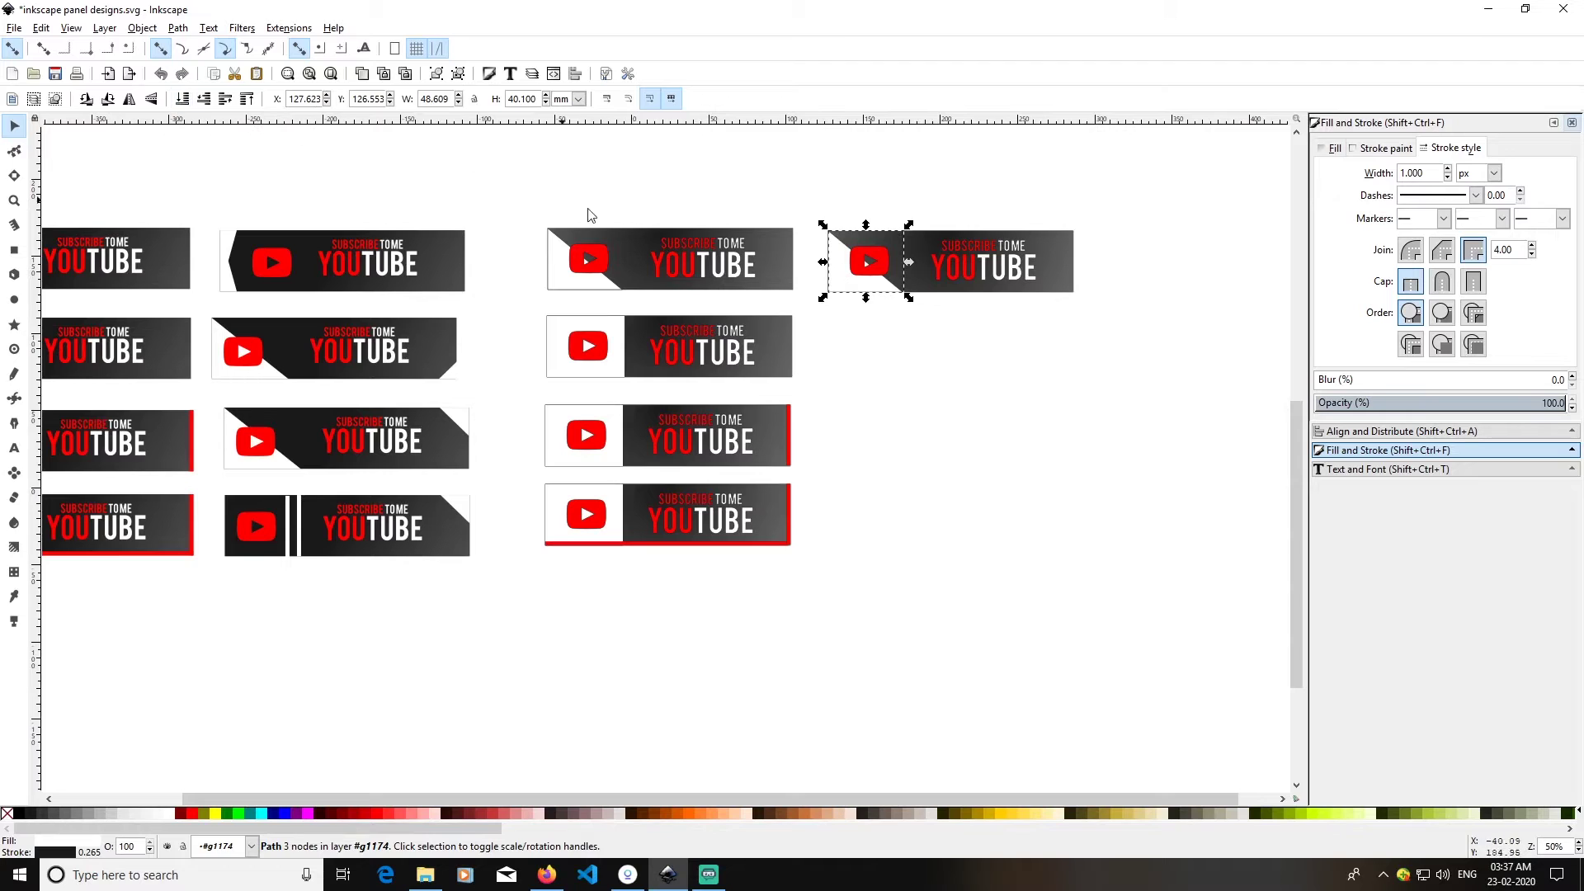
click(907, 333)
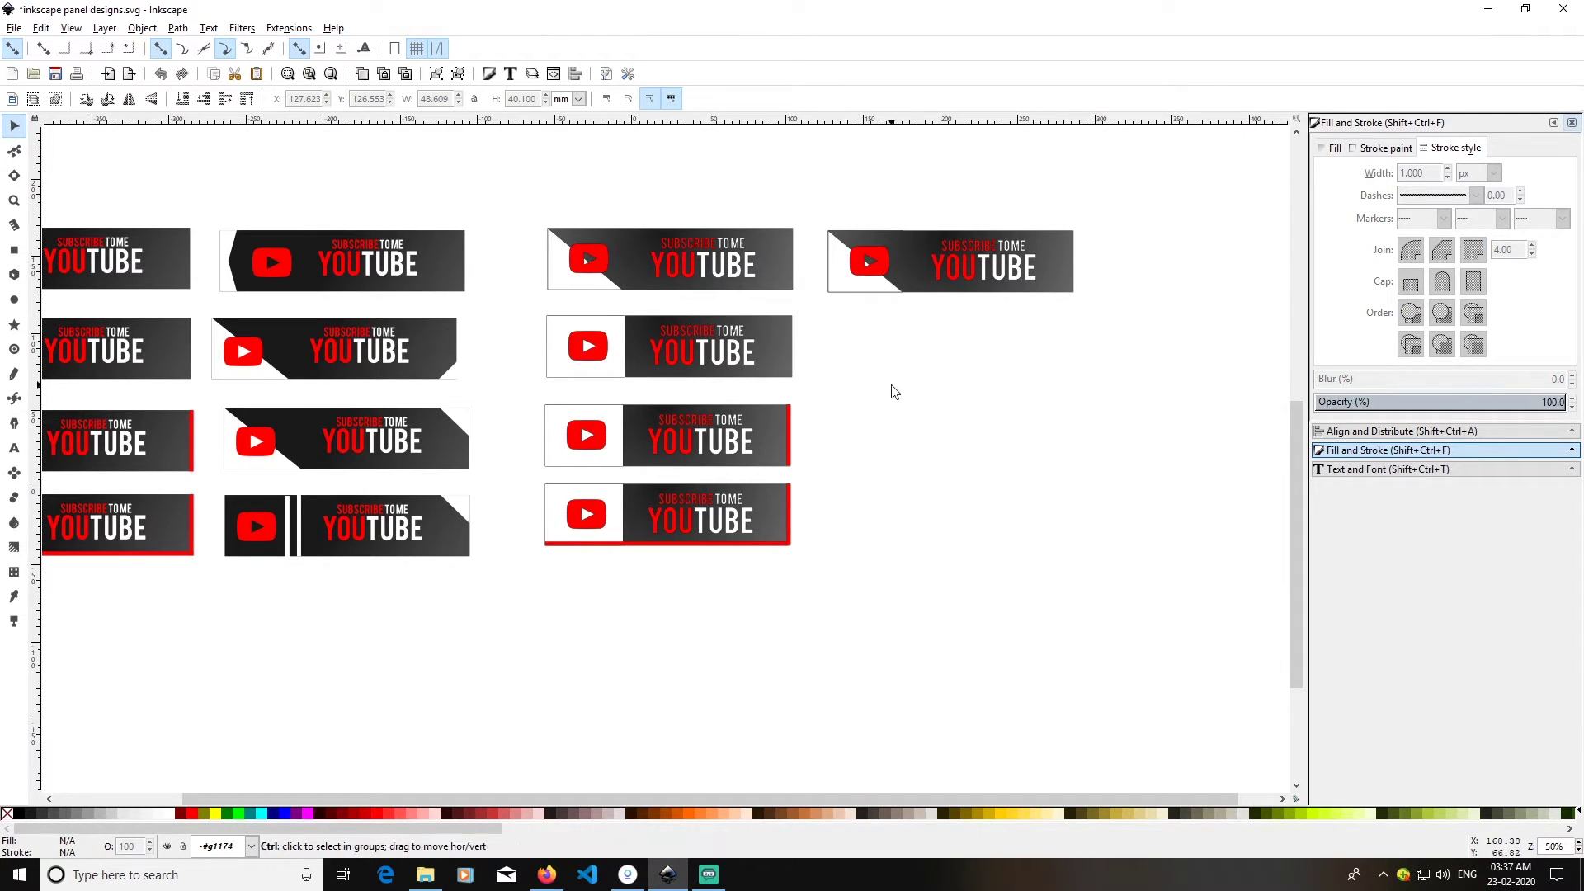
click(843, 250)
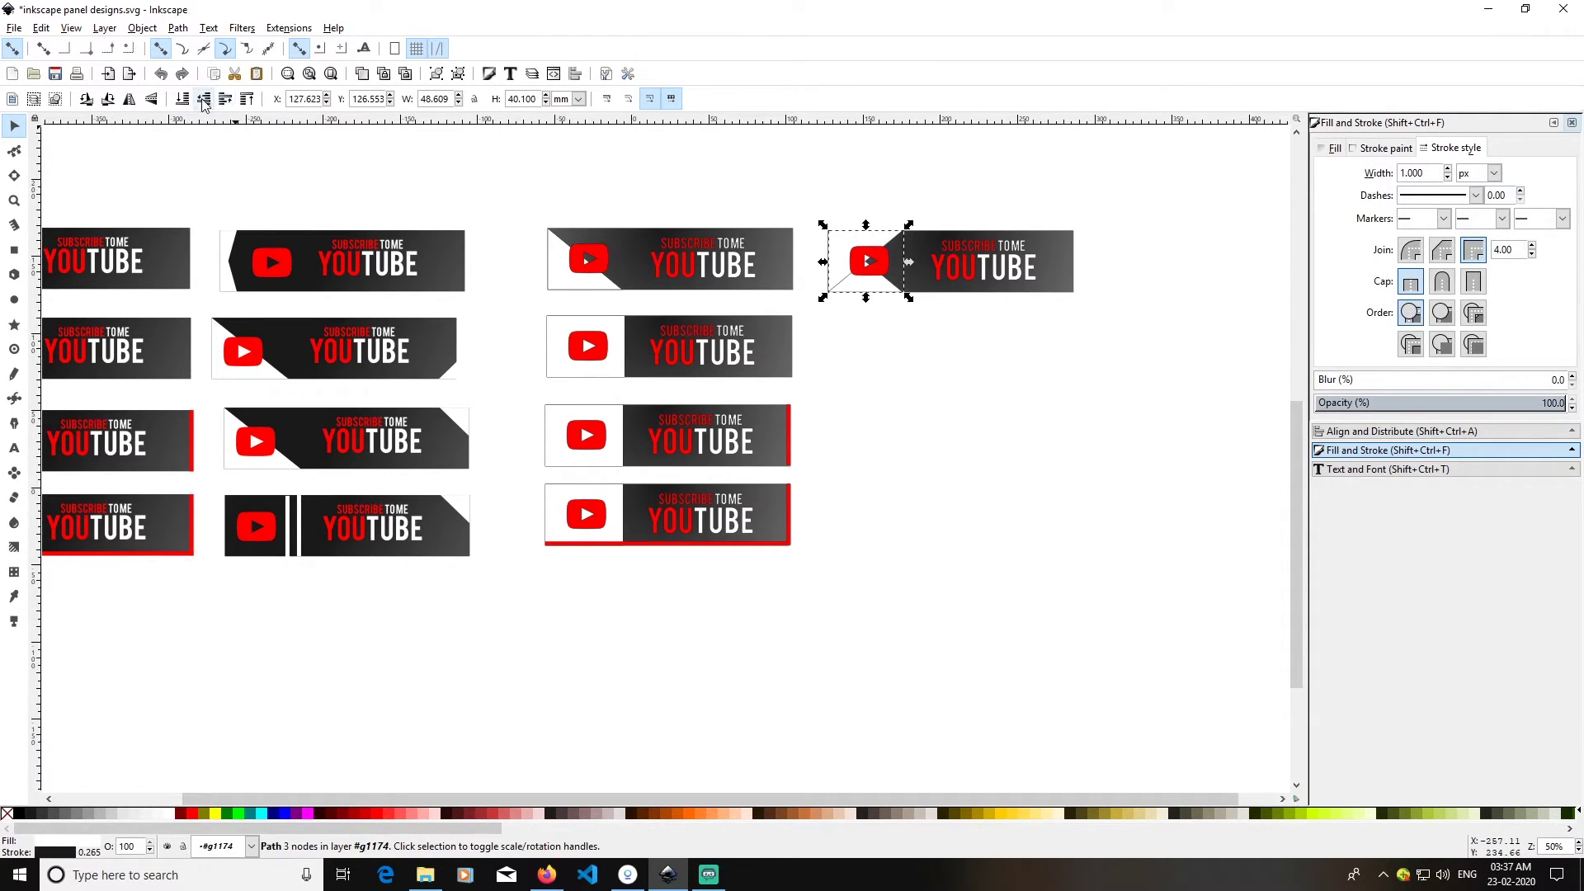
click(966, 367)
click(876, 270)
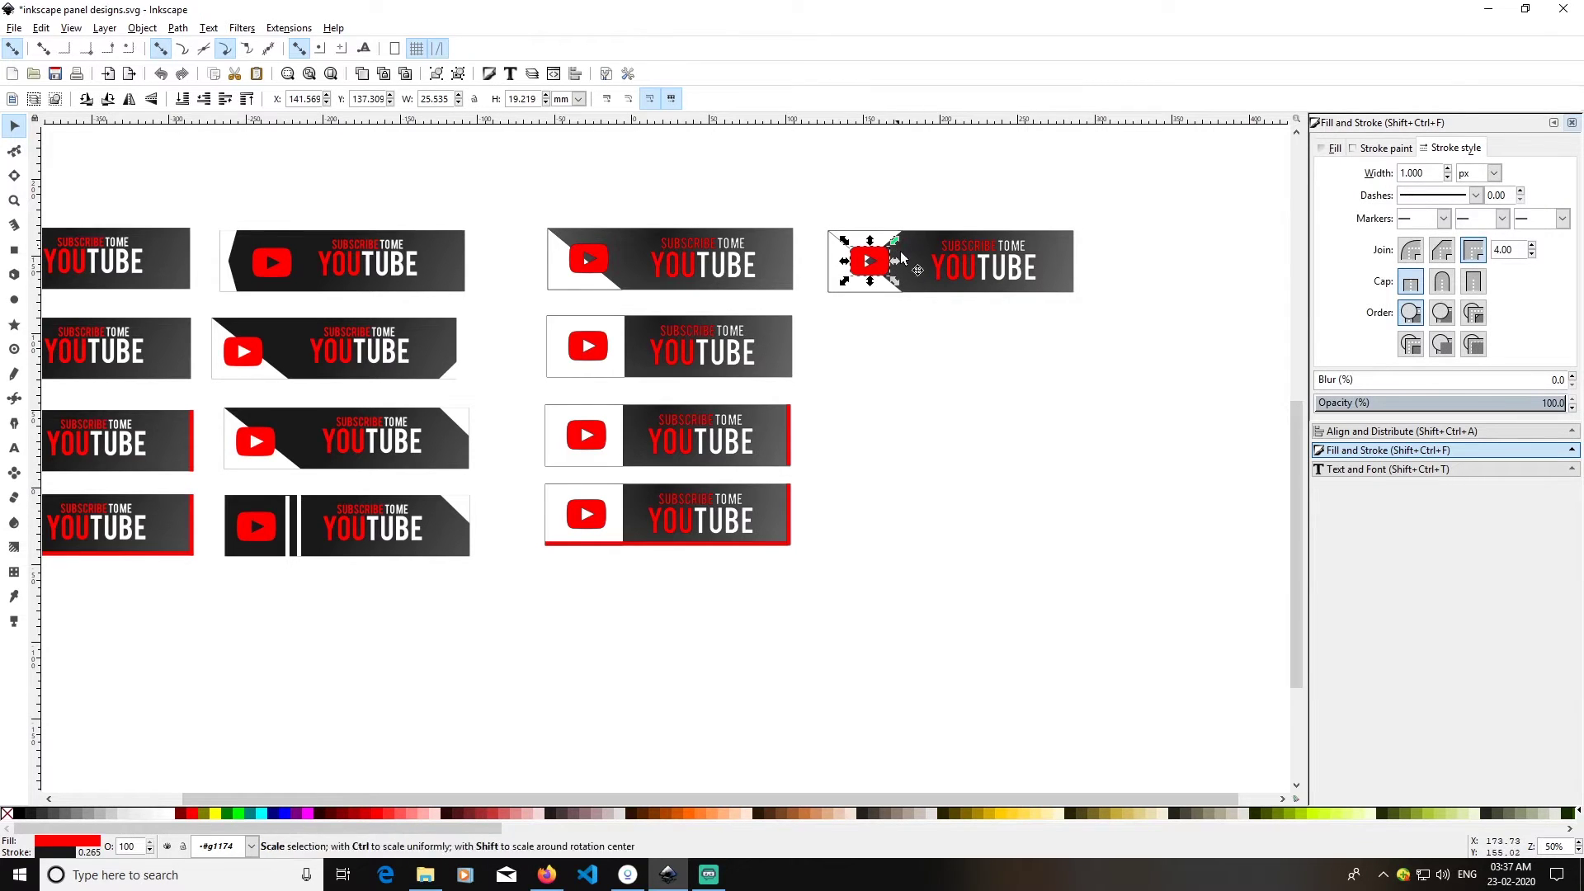
- Narrow one of the two white triangles behind the copied banner's play icon to about 18.6 mm wide, keeping its outer edge fixed
click(859, 314)
click(846, 251)
shift+click(885, 240)
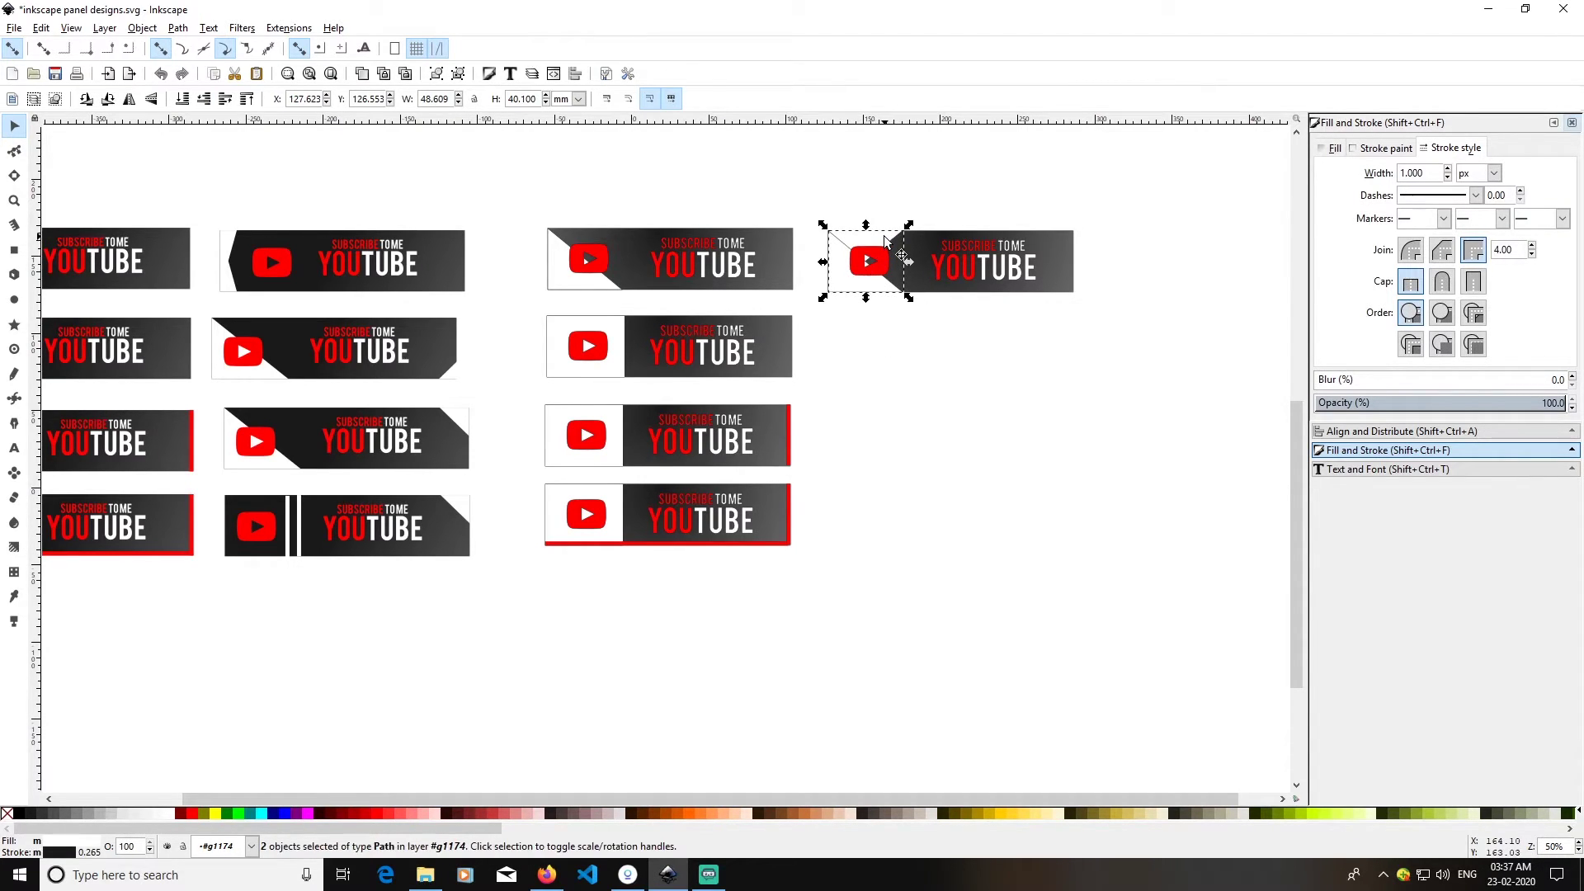
click(907, 345)
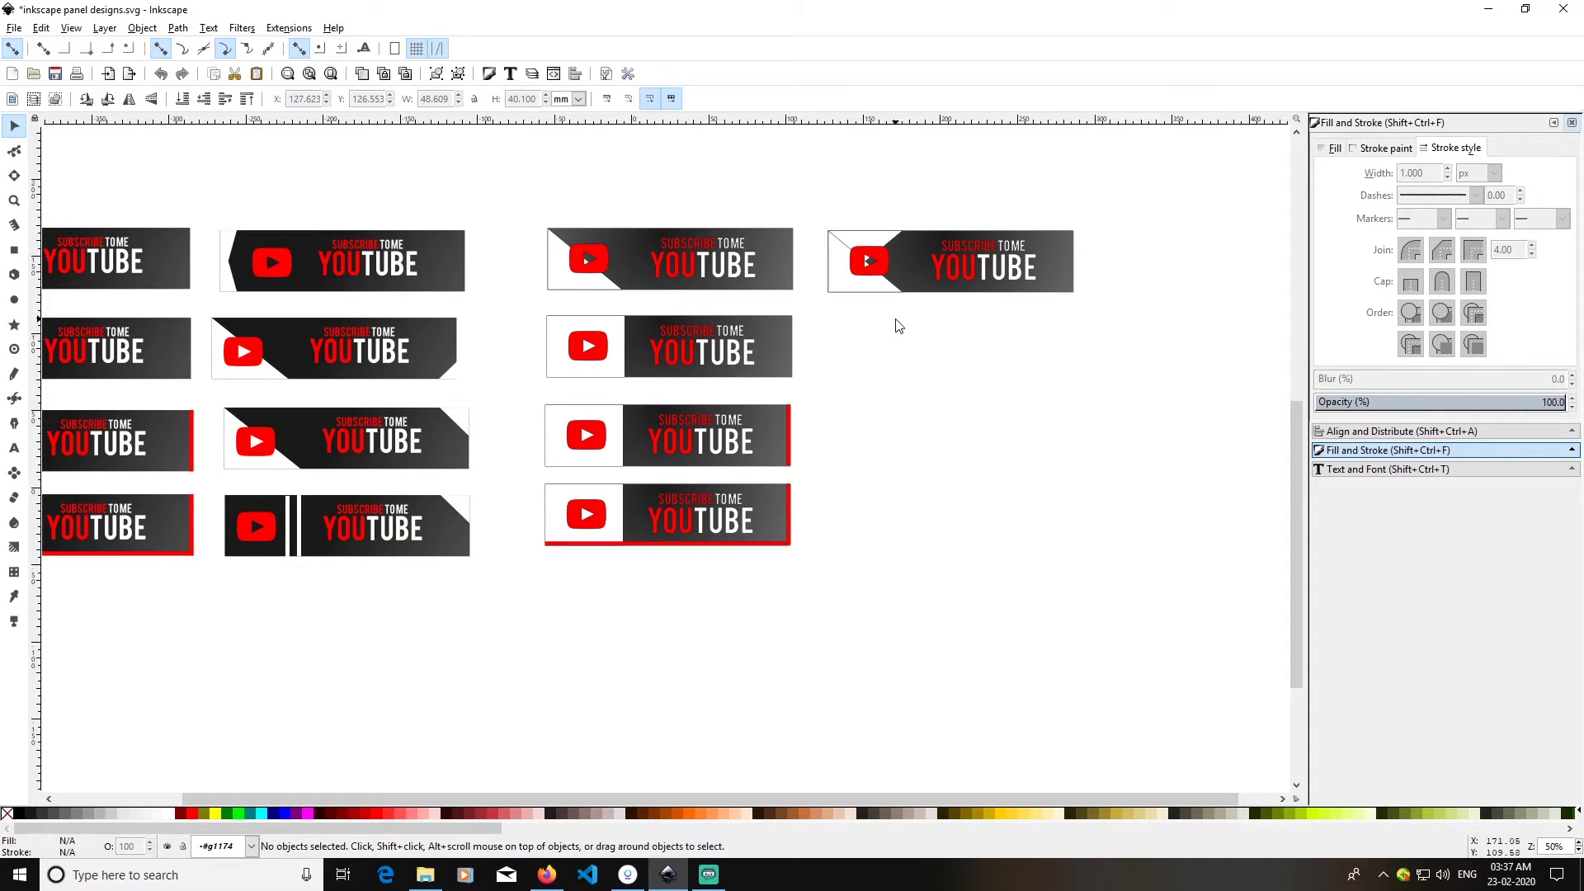
ctrl+scroll(891, 323, up, 1)
ctrl+click(856, 279)
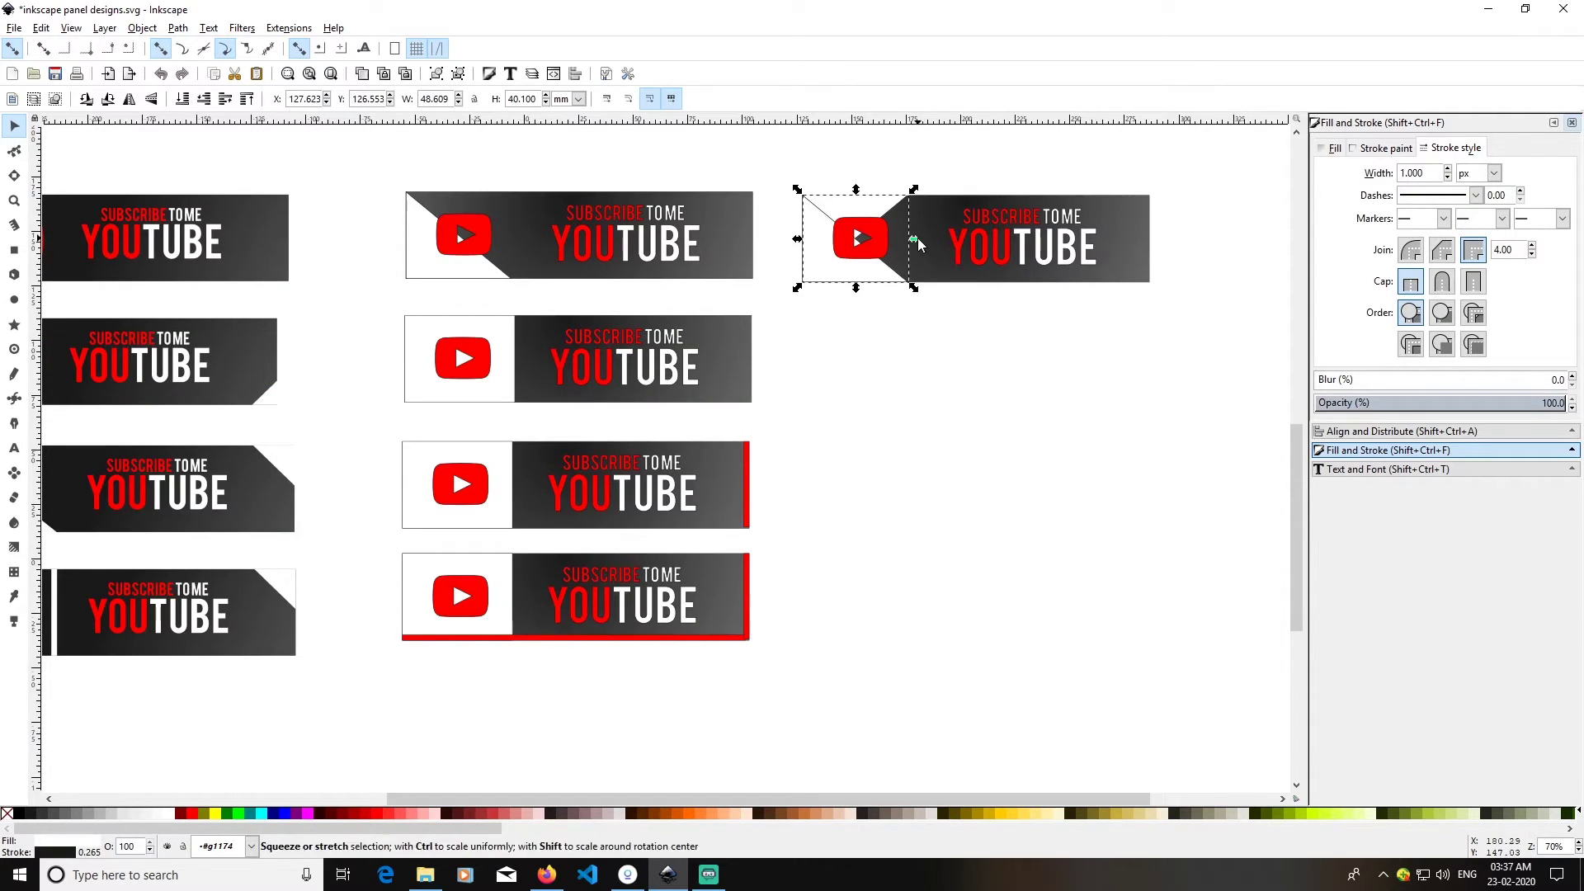
drag(918, 244, 850, 241)
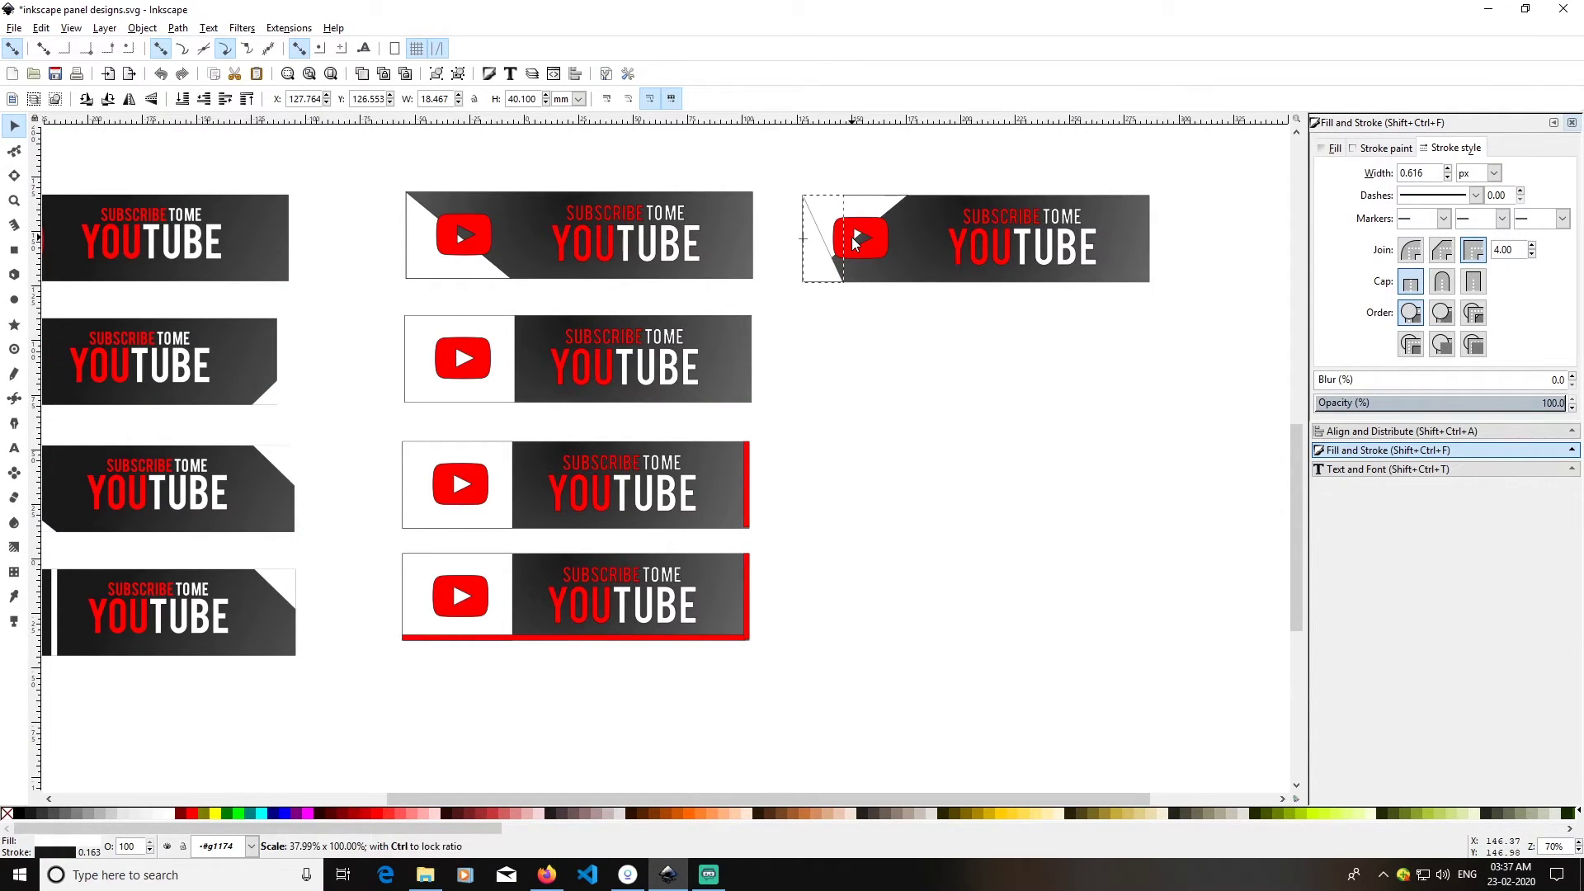
key(ctrl+z)
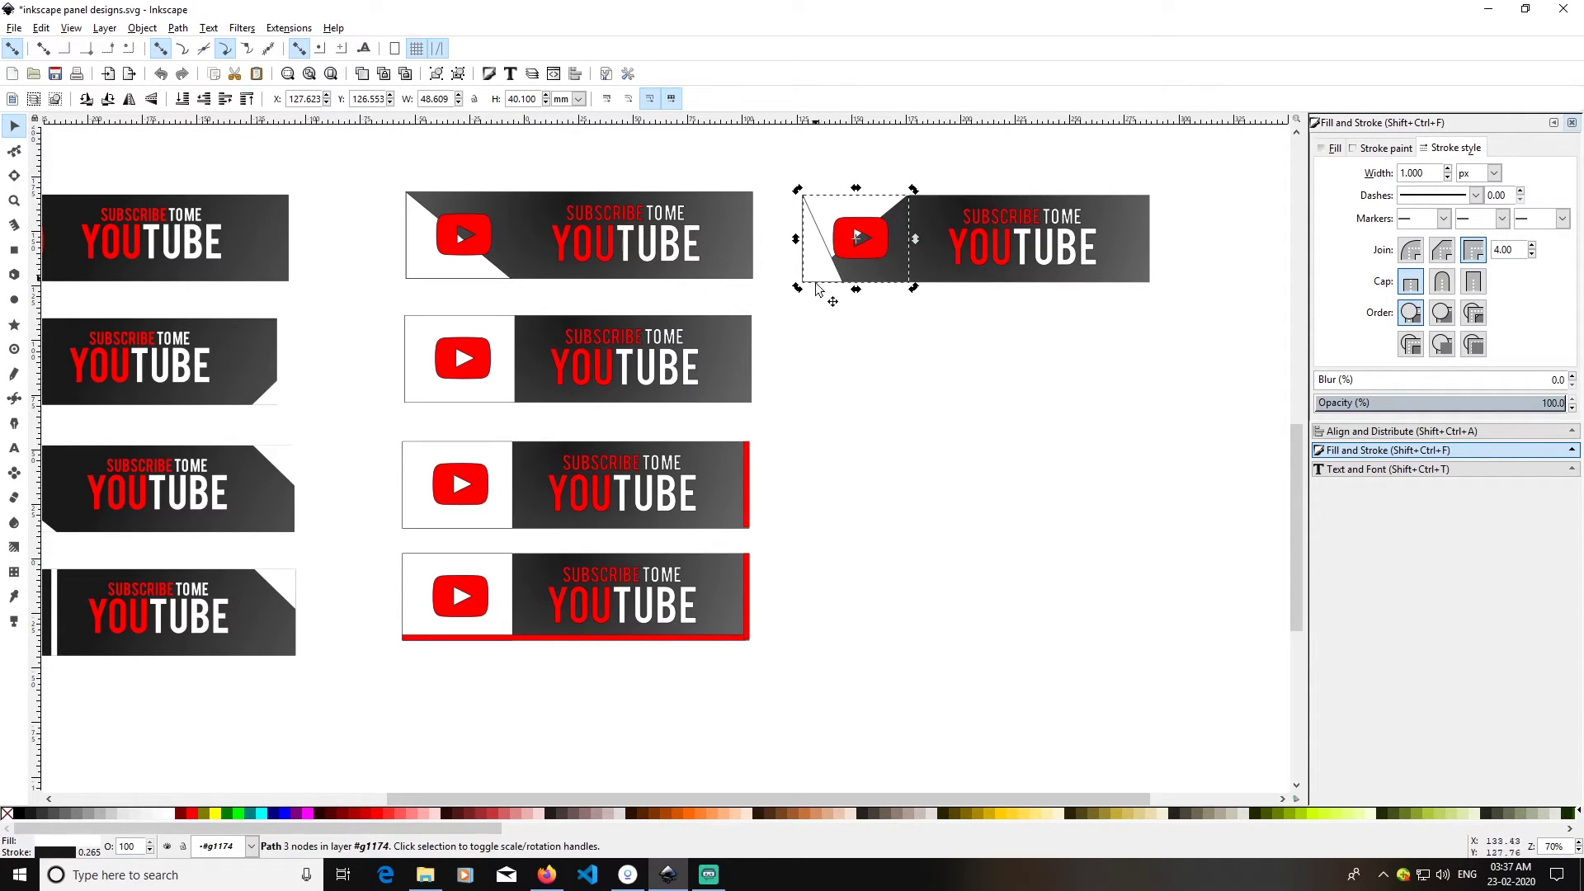
- Narrow the remaining wide white triangle to about 18.6 mm so it matches the other one
key(Escape)
click(855, 221)
drag(918, 241, 850, 254)
click(820, 290)
click(823, 212)
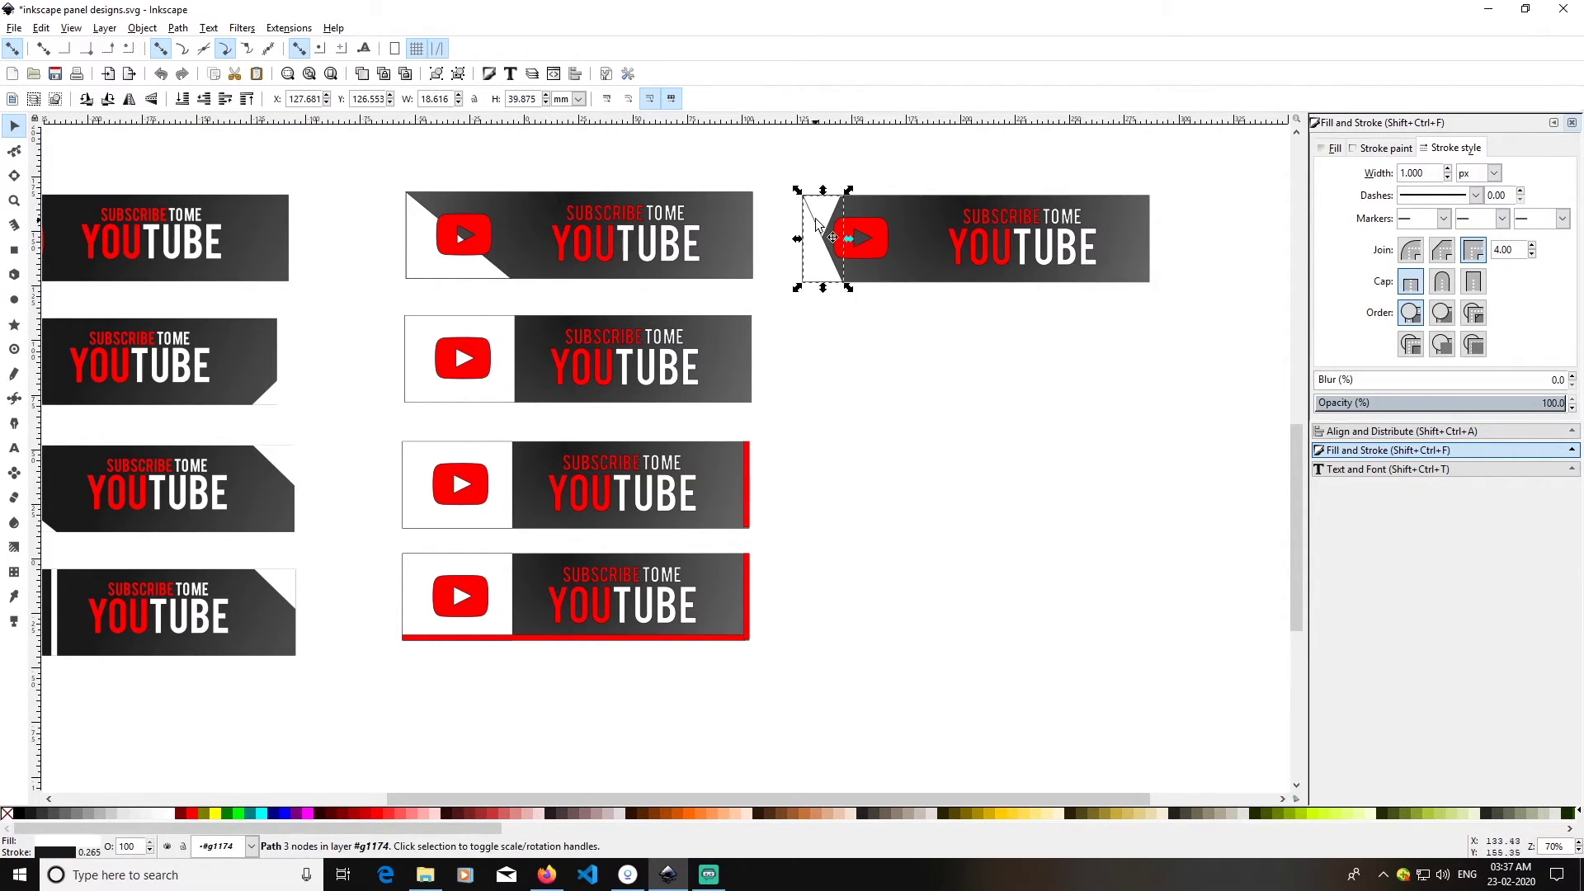
- Merge the two narrowed white triangles into a single notched shape with a path Union
click(869, 386)
click(823, 237)
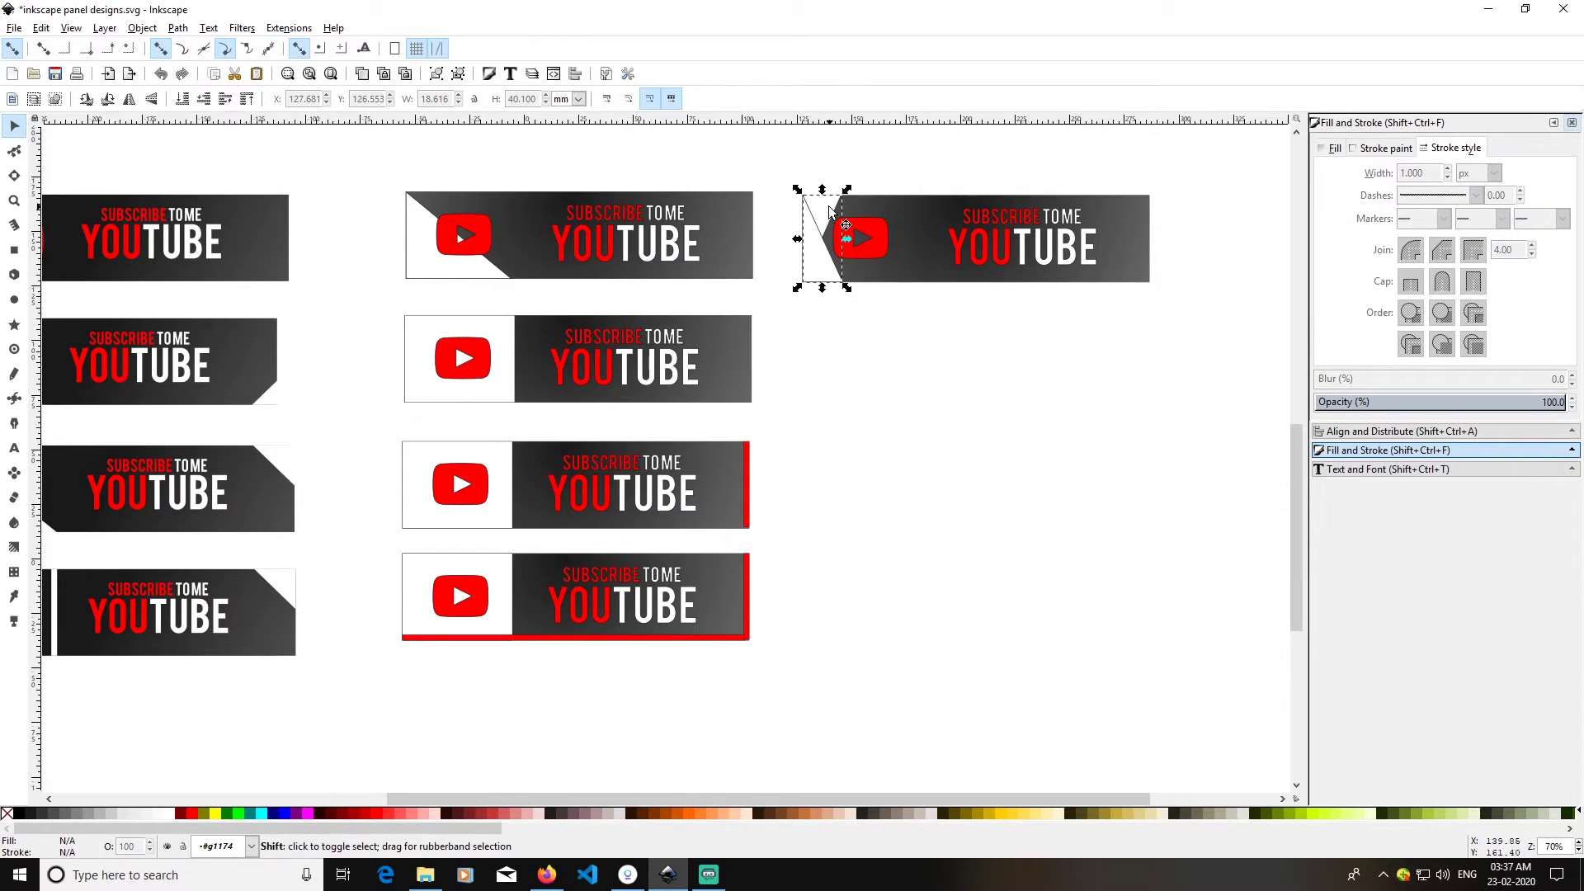
shift+click(817, 249)
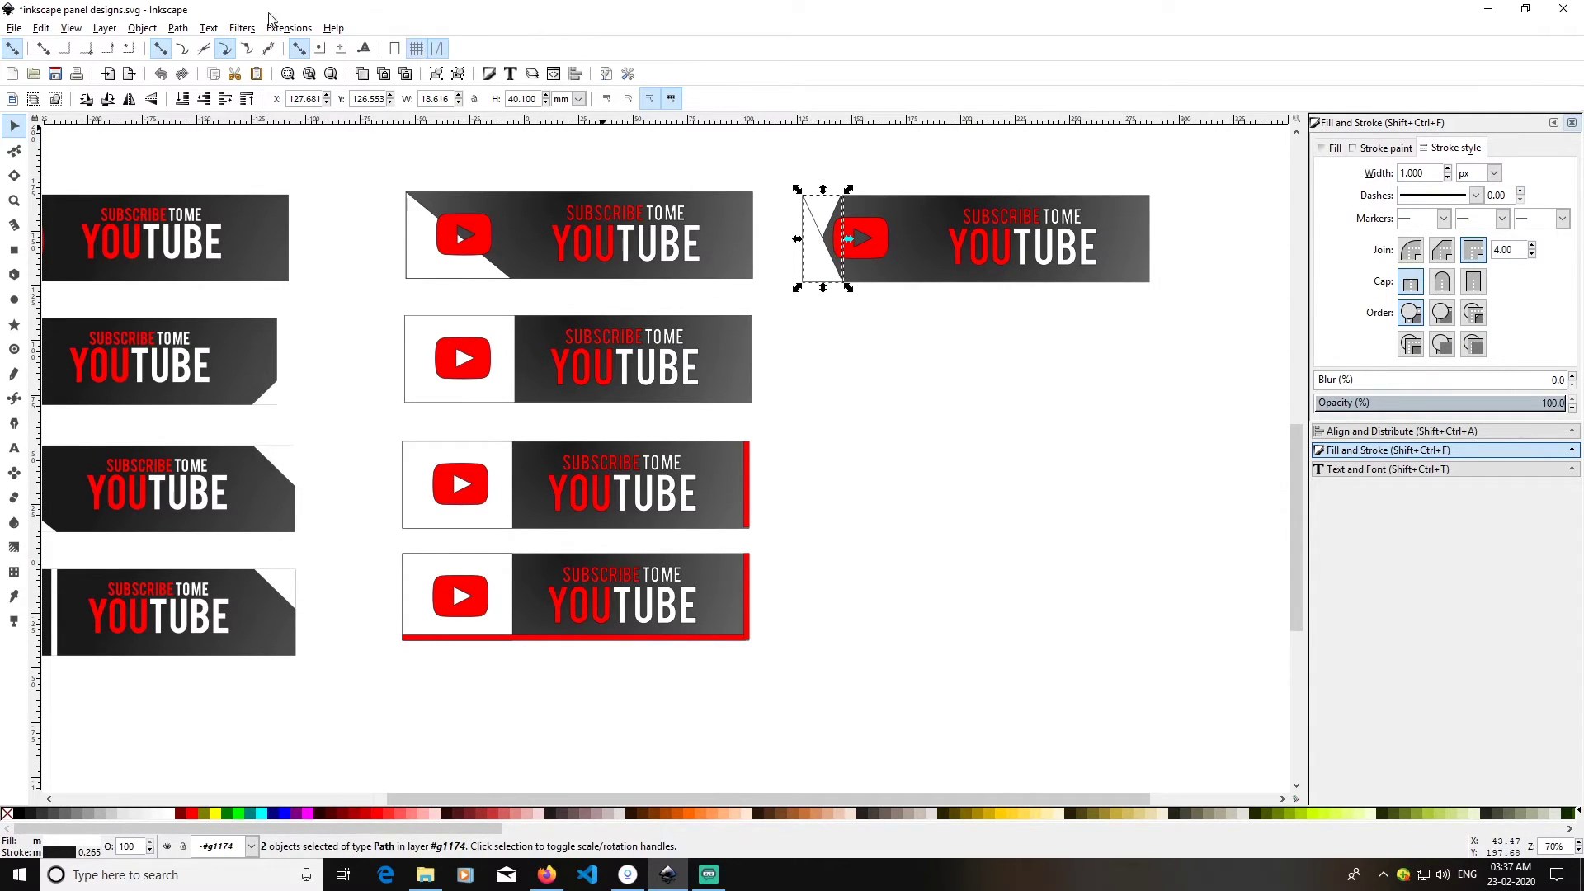
click(185, 31)
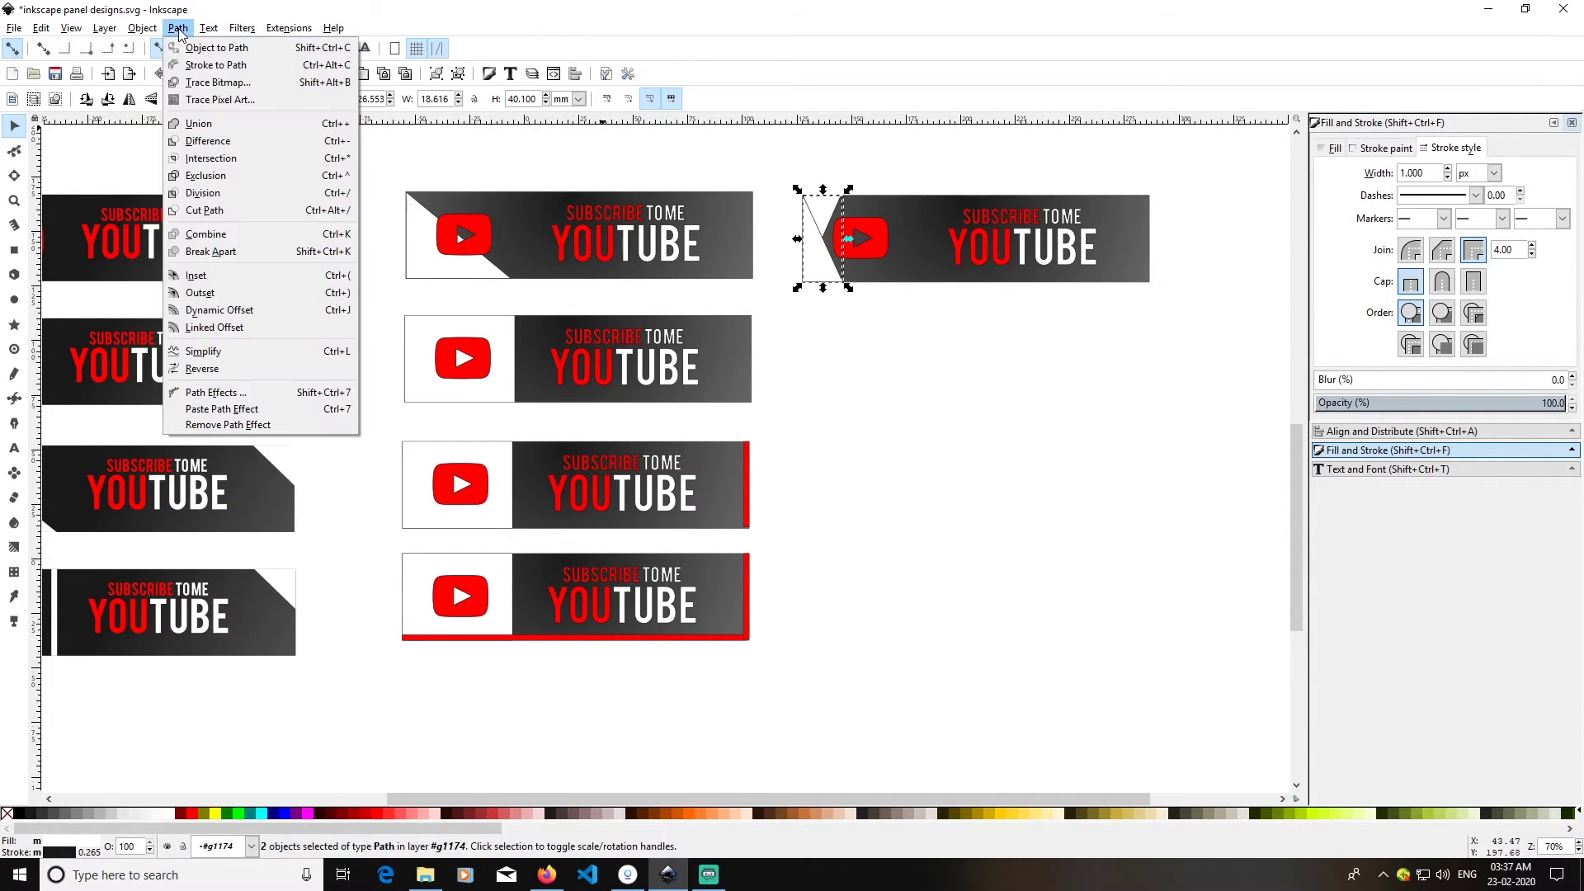
click(265, 124)
click(866, 326)
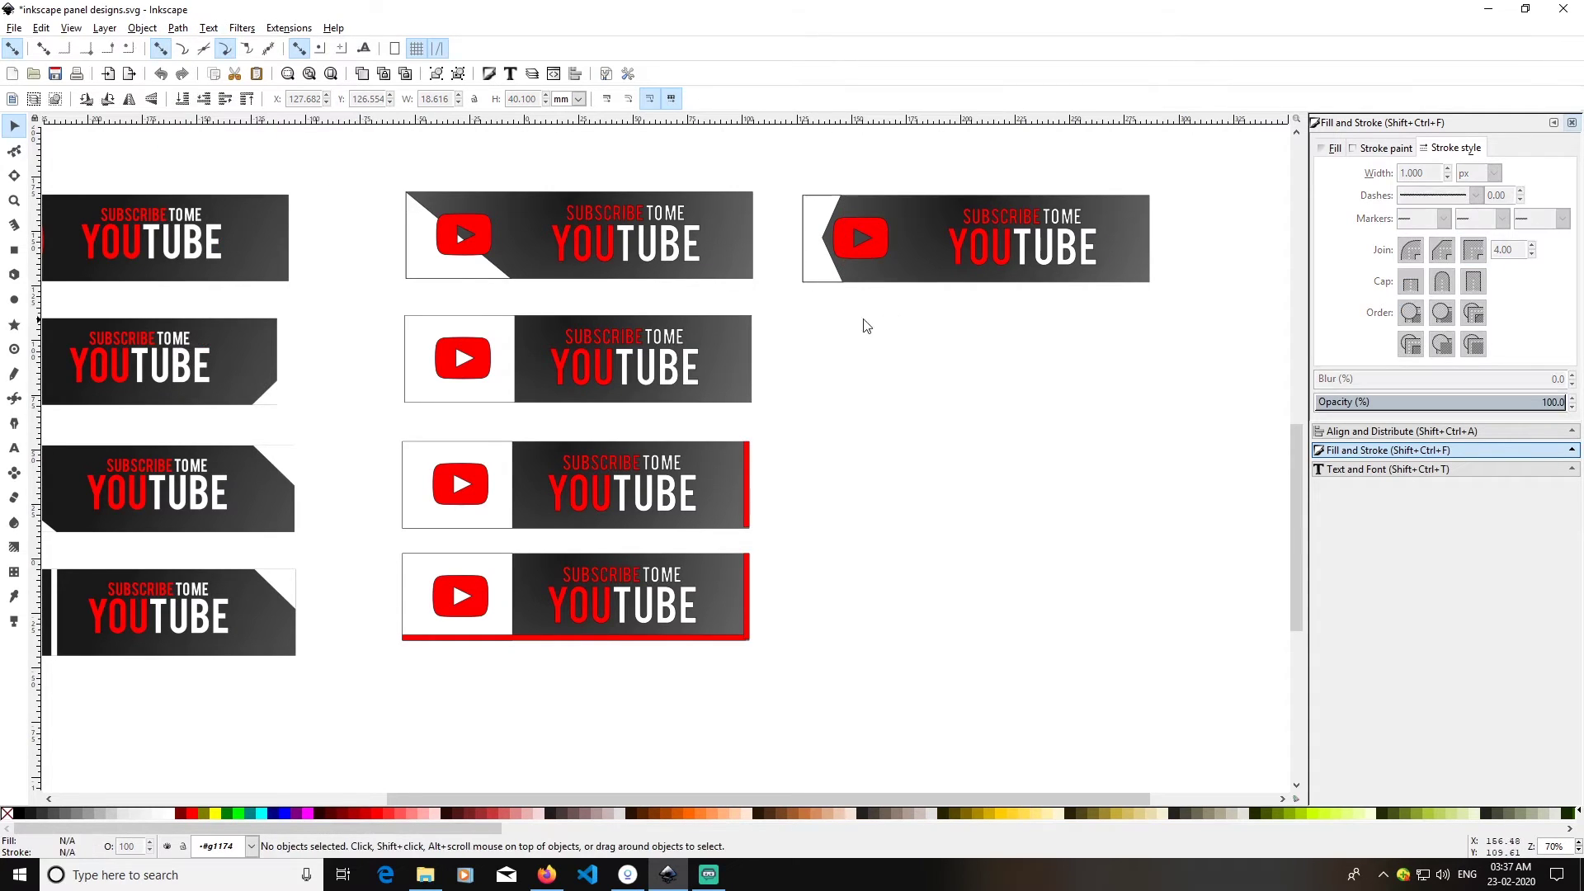
- Shift the play icon of the notched banner slightly right, away from the white notch
click(860, 241)
drag(871, 246, 884, 241)
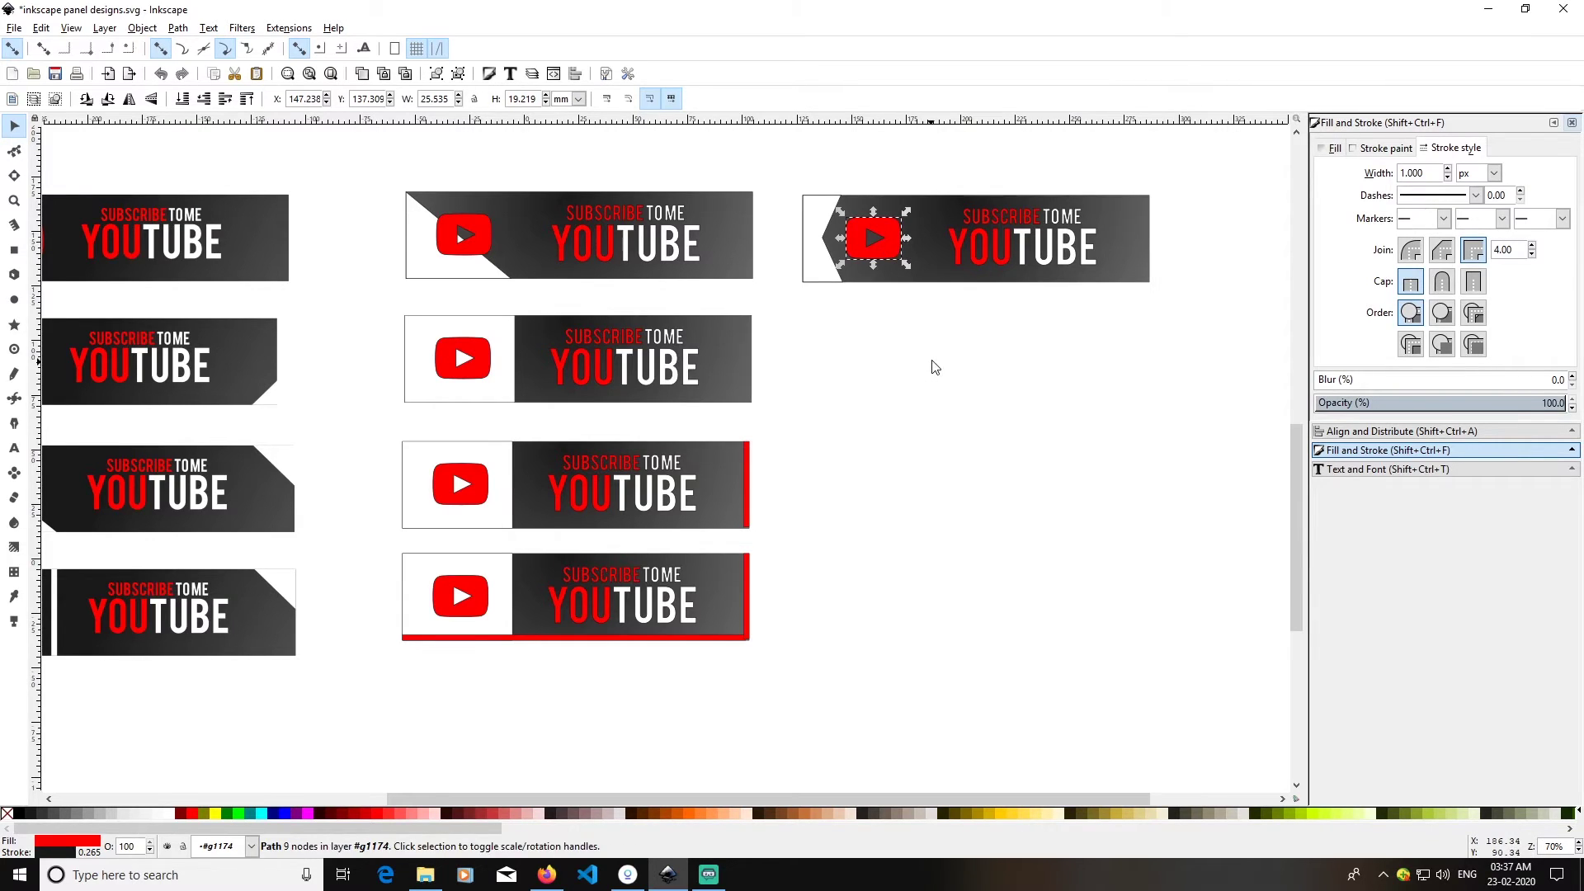
click(940, 366)
scroll(960, 368, down, 1)
drag(1071, 407, 960, 377)
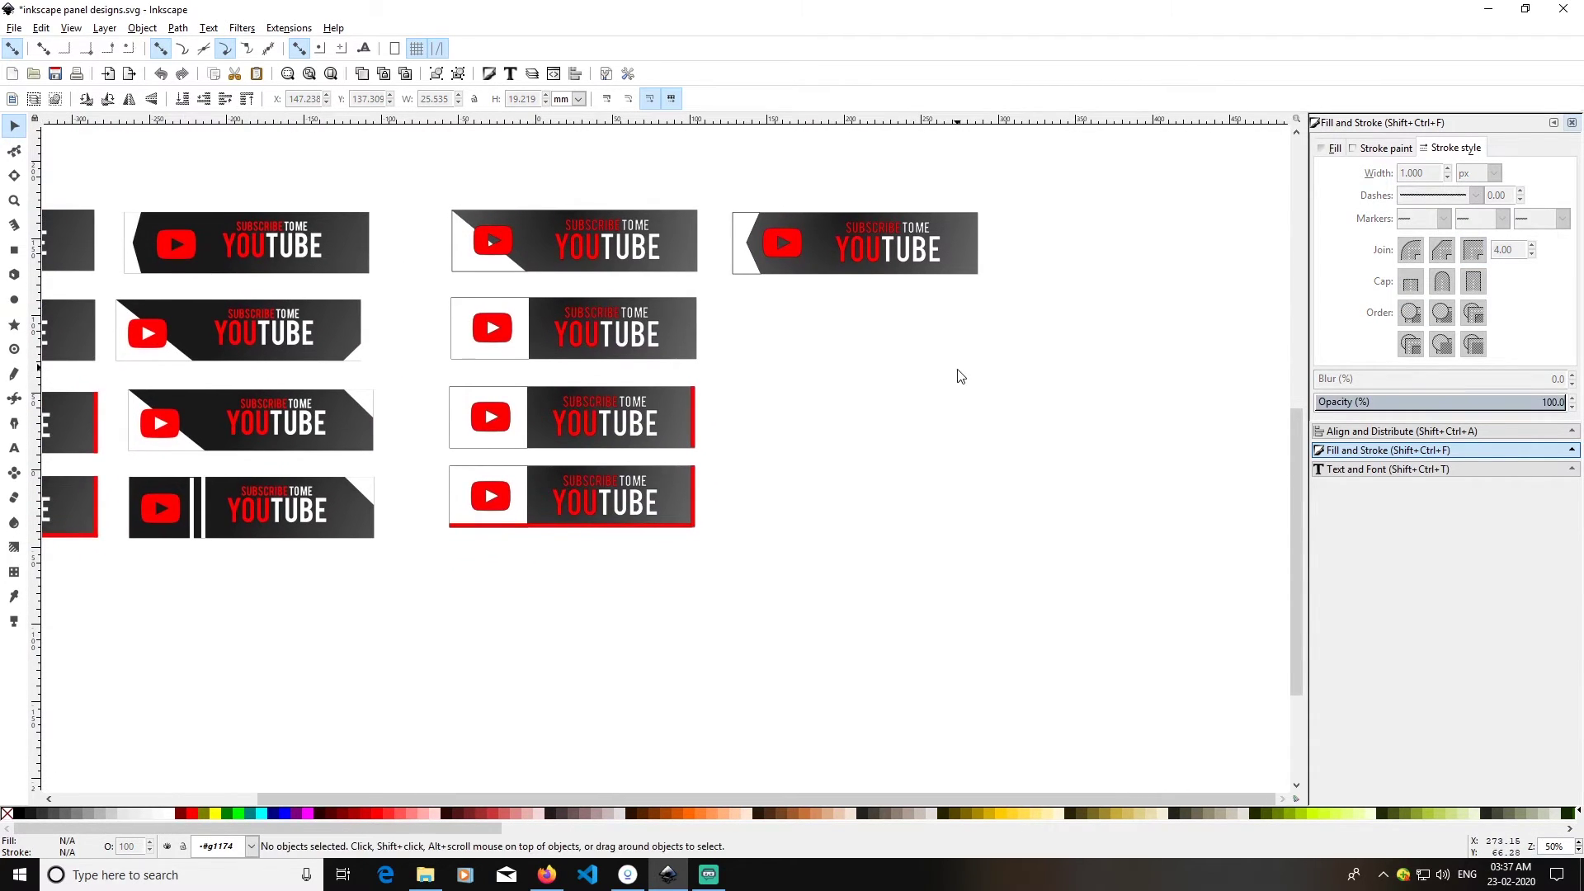
- Duplicate the grouped banner with the diagonal white cut-out and place the copy below the notched banner
drag(1062, 327, 707, 195)
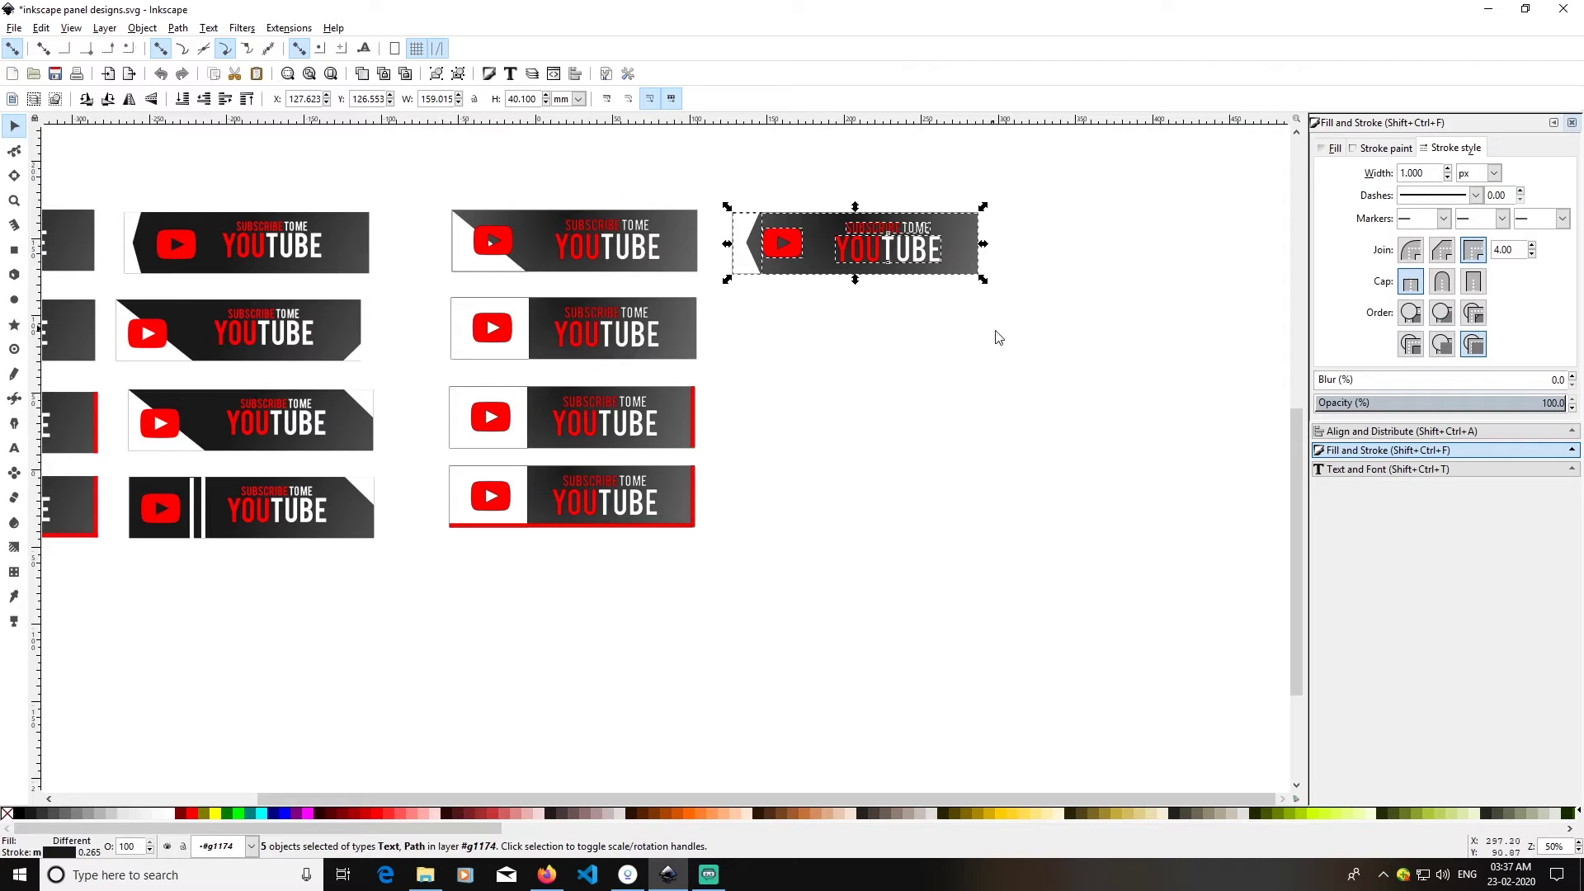
click(902, 318)
drag(703, 289, 404, 178)
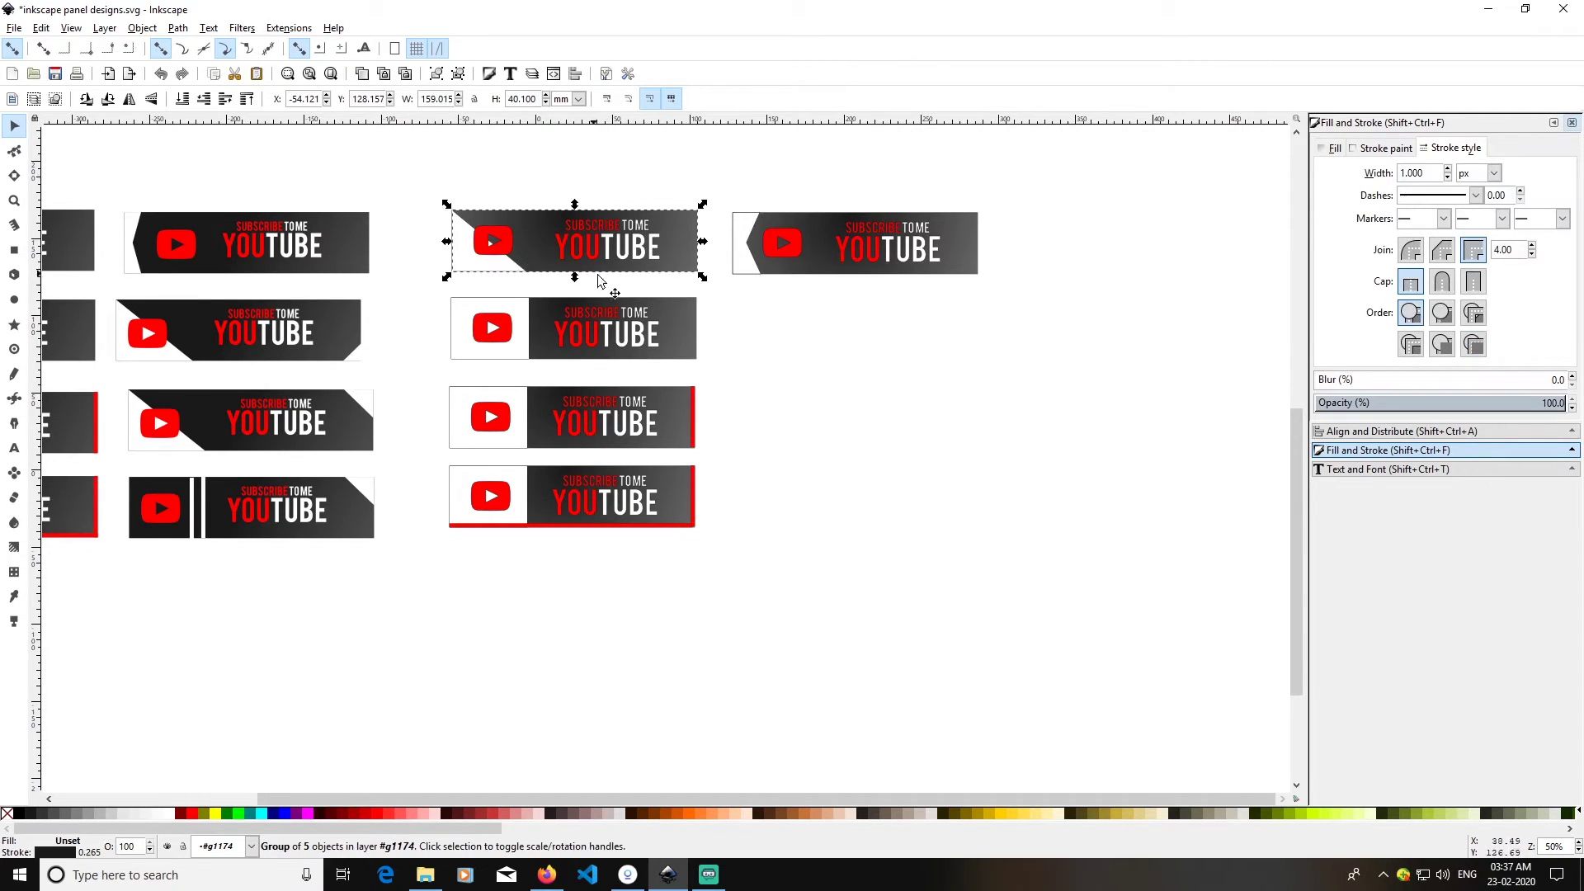
key(ctrl+d)
drag(635, 254, 939, 335)
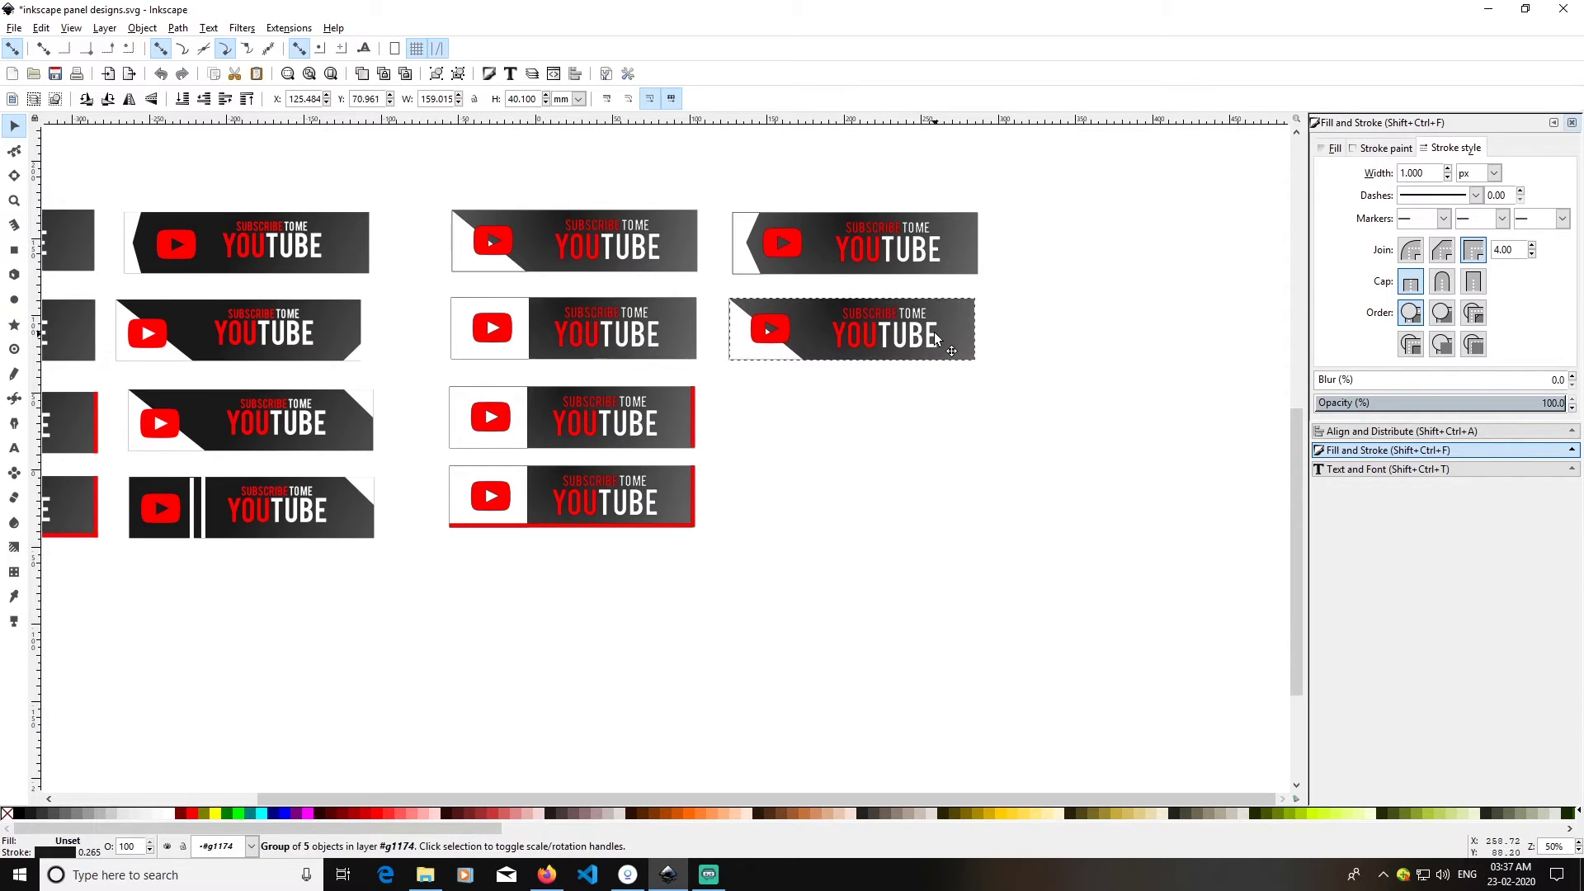
click(973, 410)
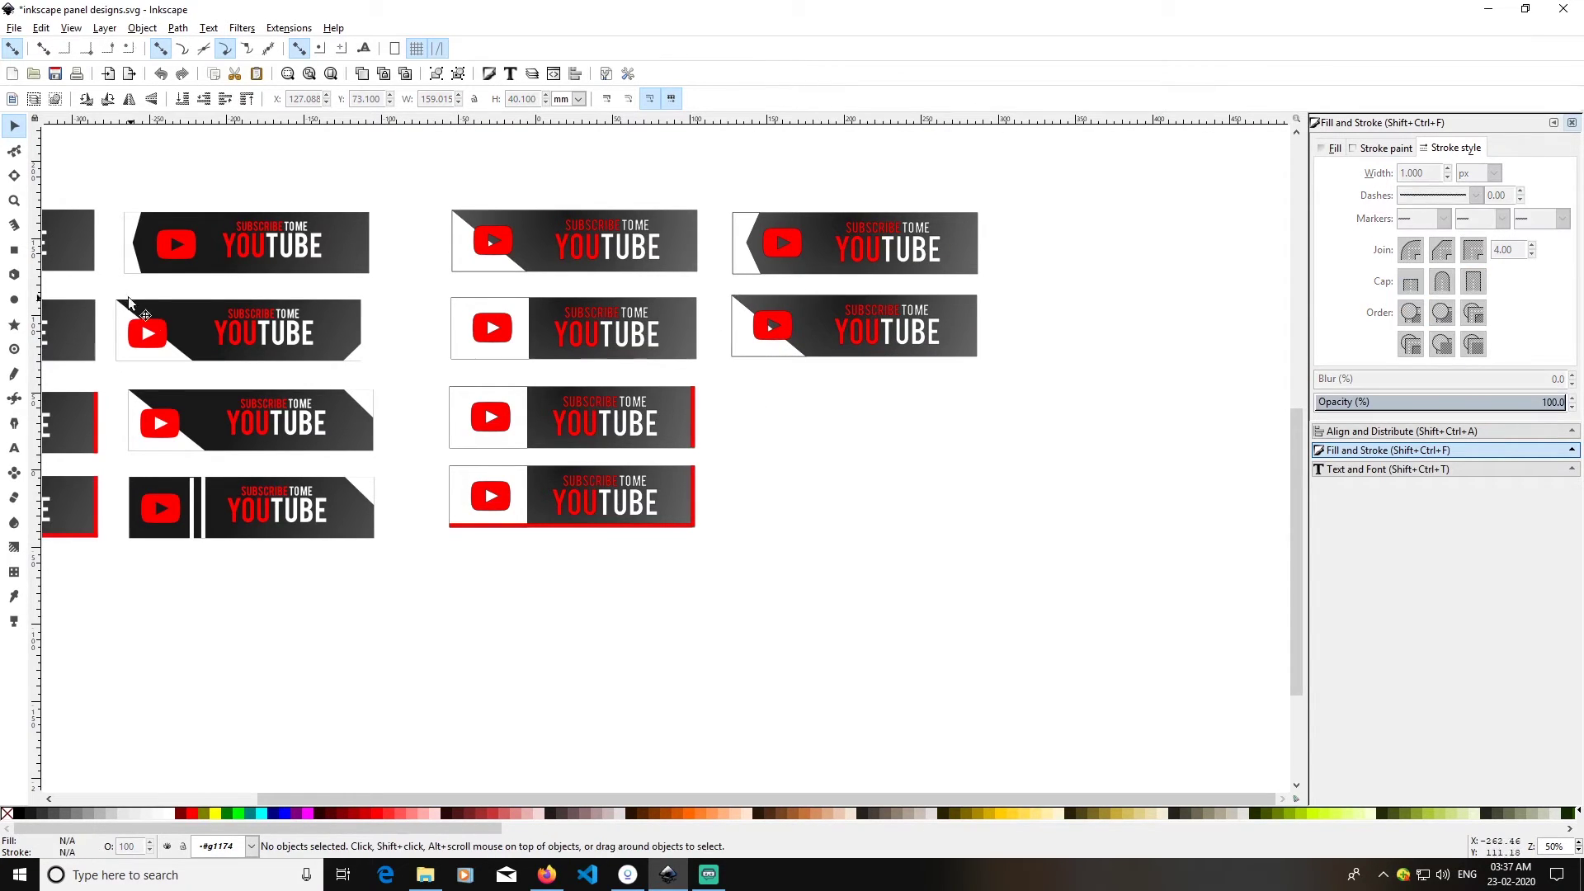
click(14, 399)
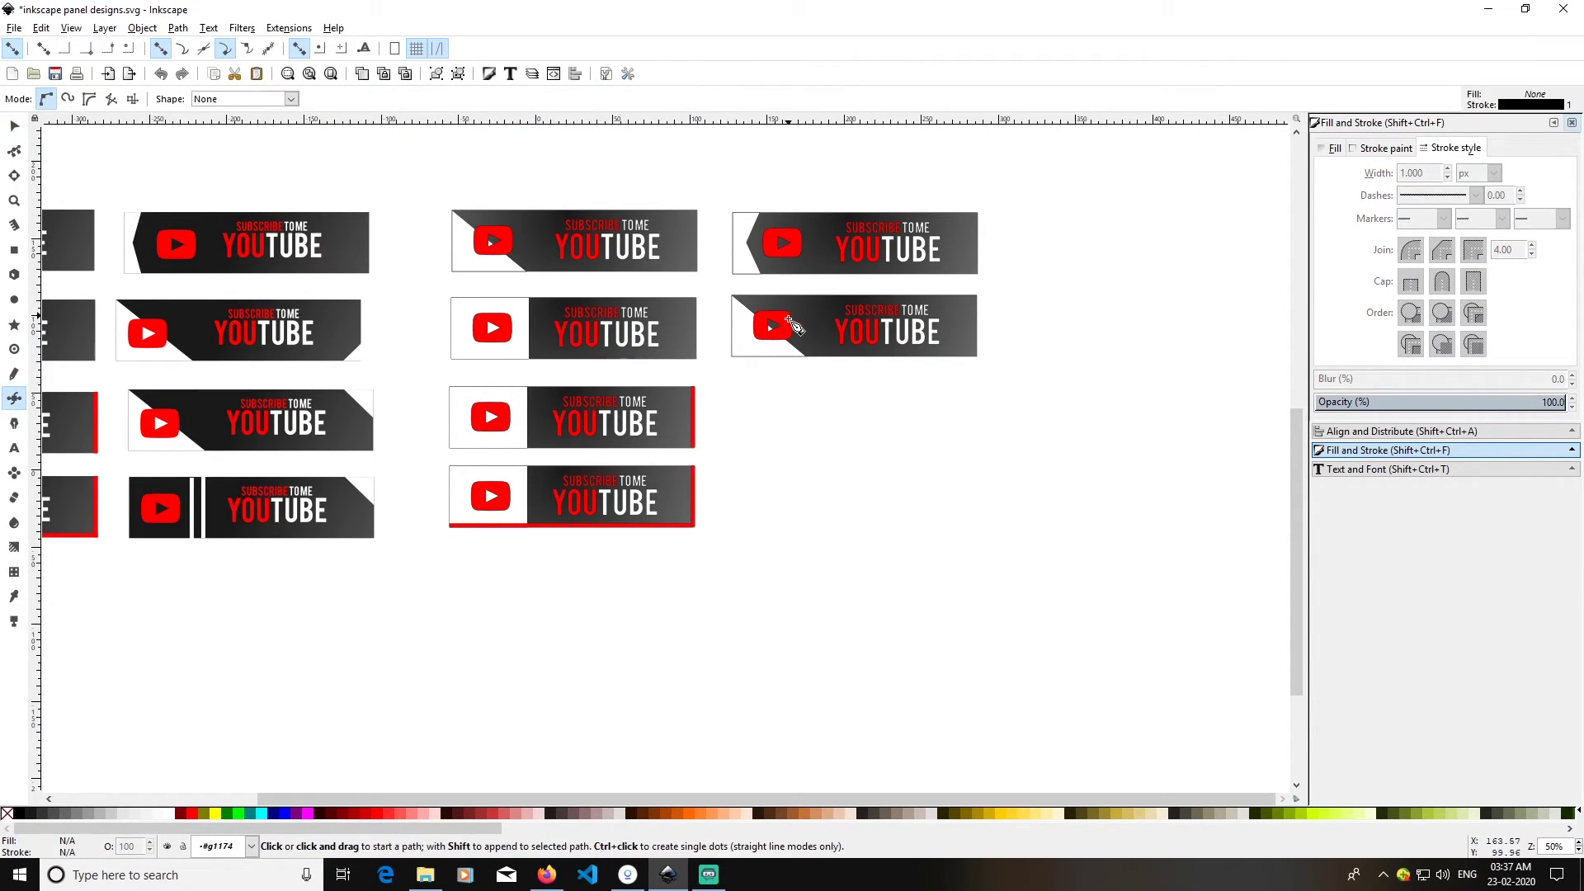
click(977, 335)
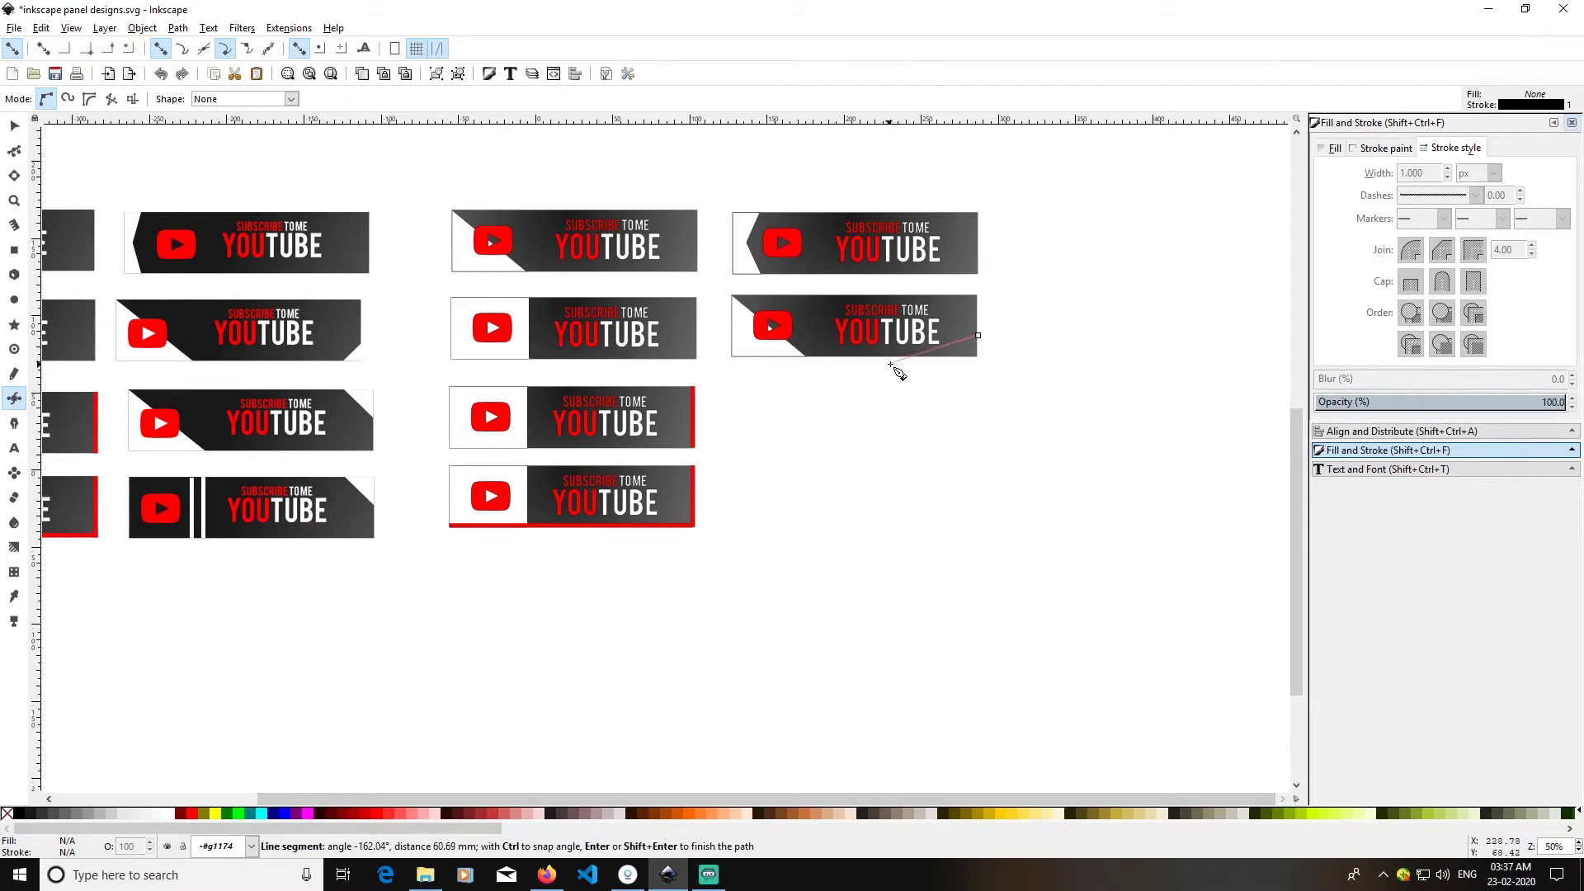
click(977, 357)
key(Escape)
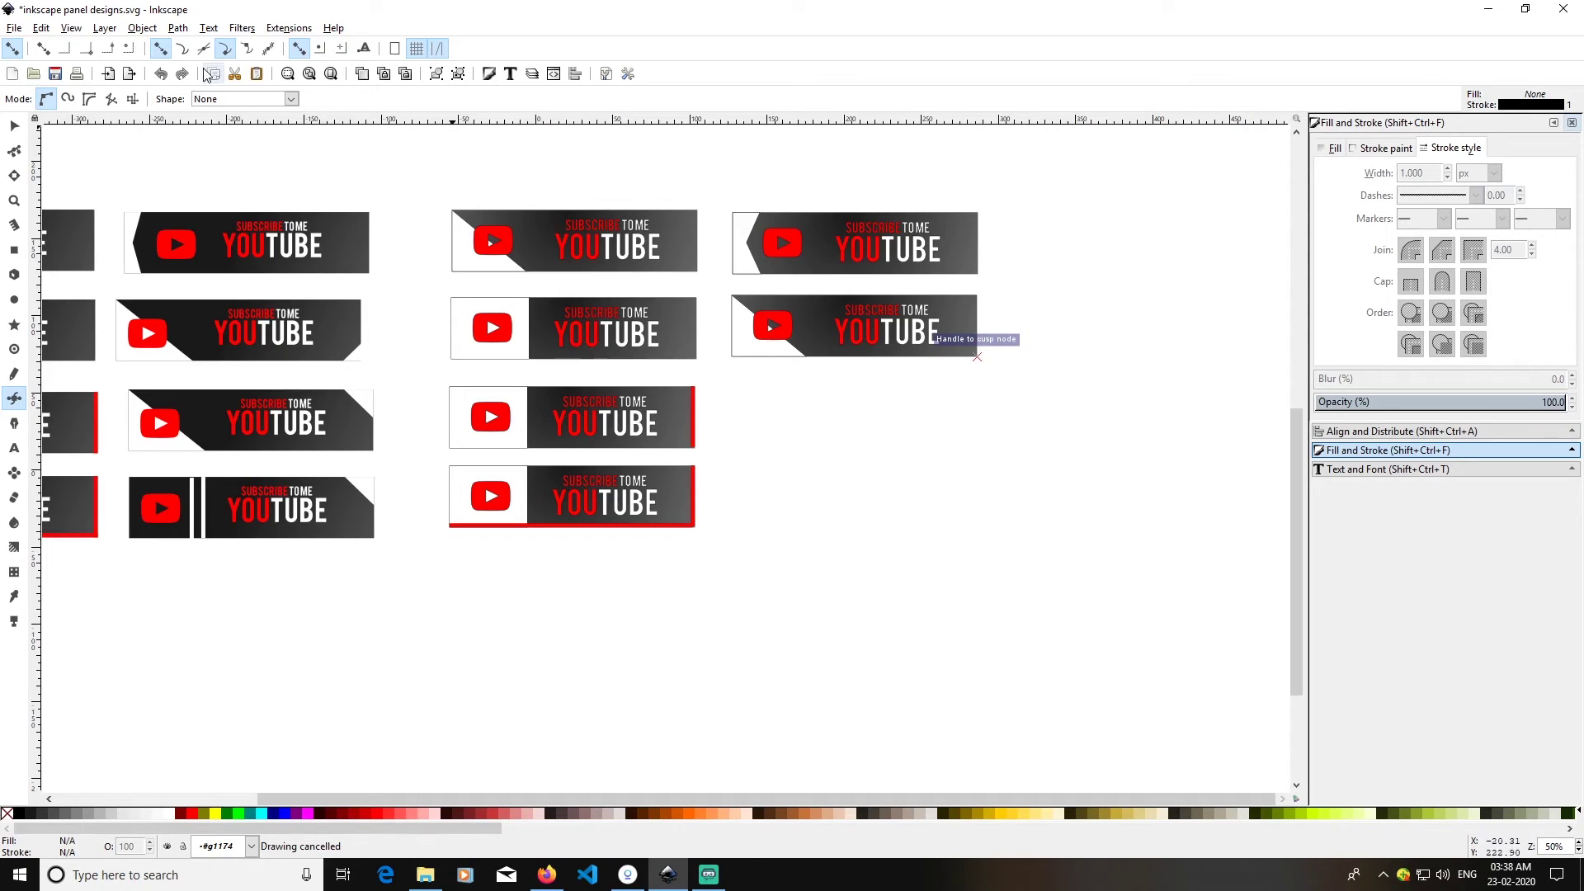
- Enable snapping to paths and draw a closed, white-filled triangle over the lower-right corner of the new column's second banner
click(182, 51)
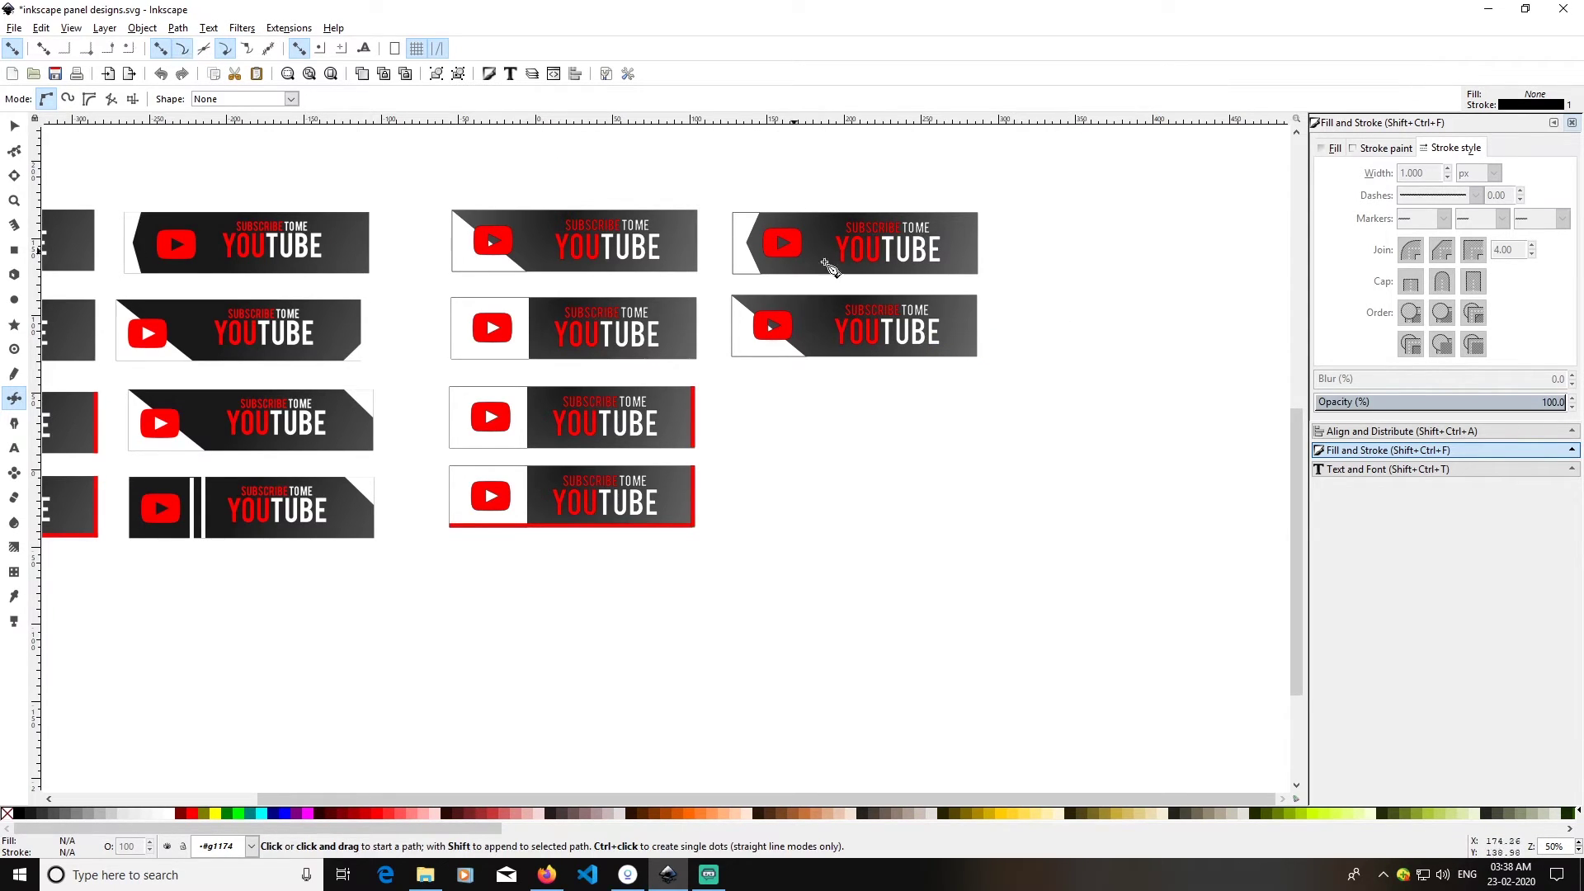
click(977, 333)
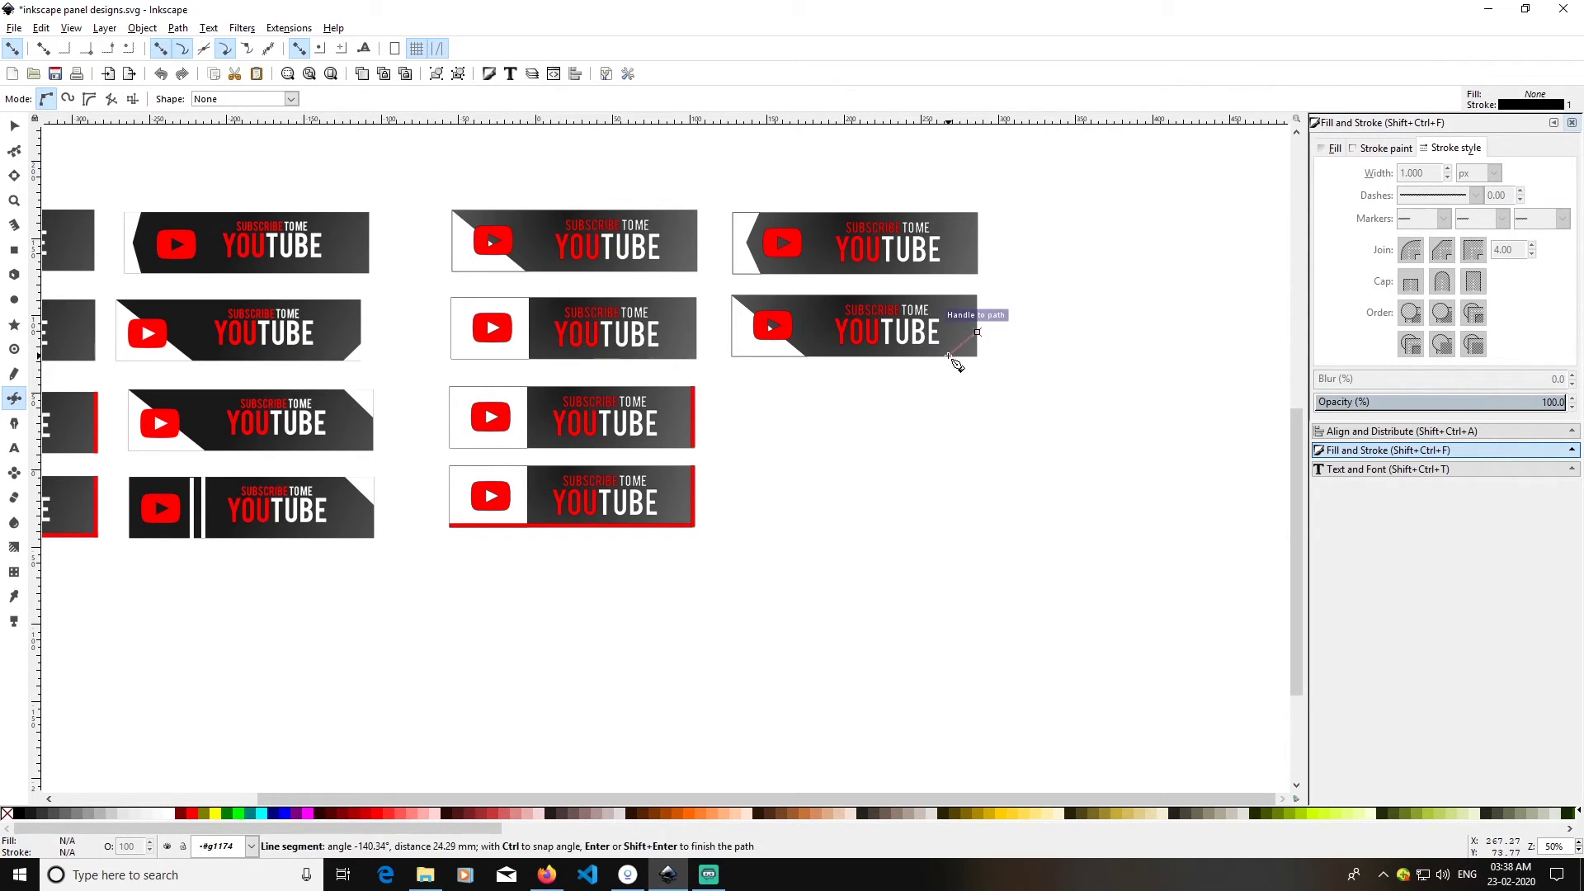
click(977, 358)
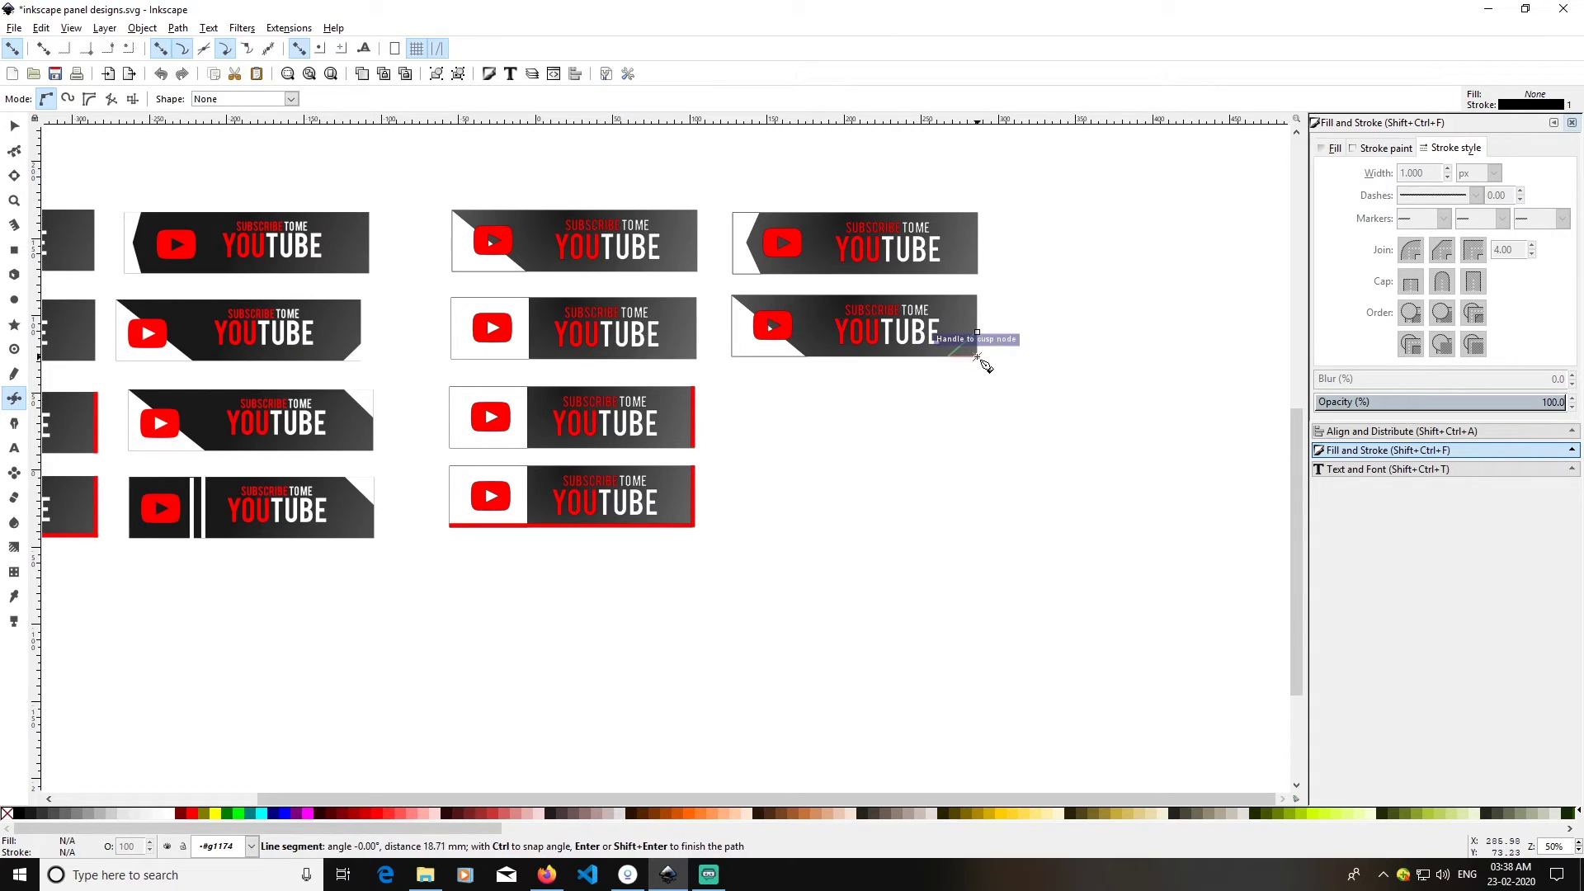
click(977, 332)
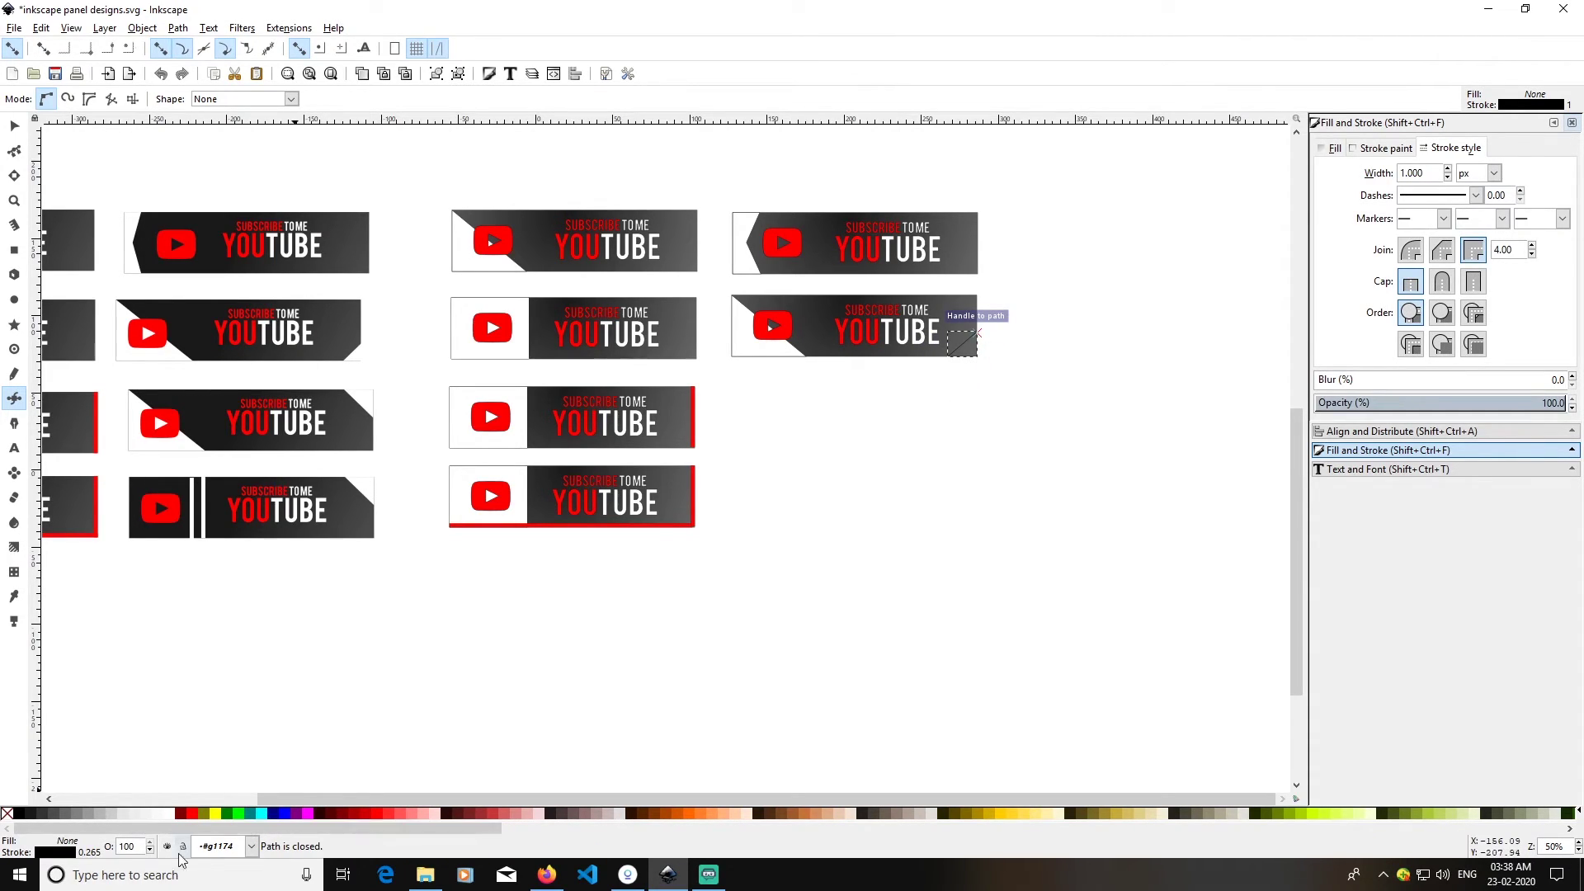
click(12, 124)
click(1025, 494)
drag(1013, 502, 1103, 473)
- Duplicate the second banner together with its white corner triangle and place the copy below as the third banner
drag(1115, 356, 812, 263)
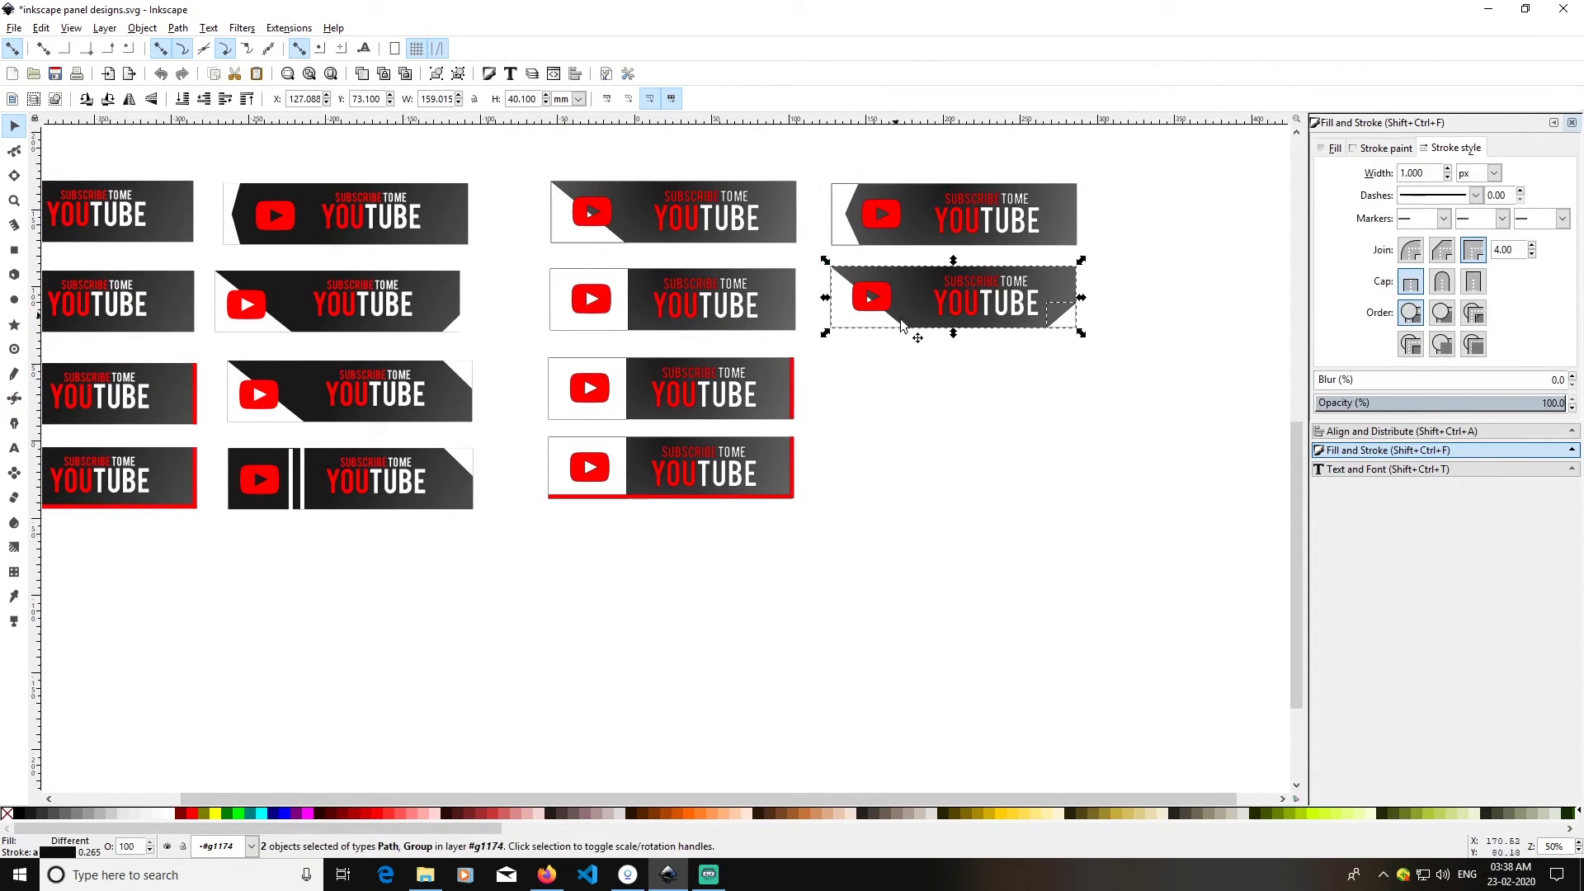
key(ctrl+d)
drag(1041, 283, 1045, 371)
click(1093, 414)
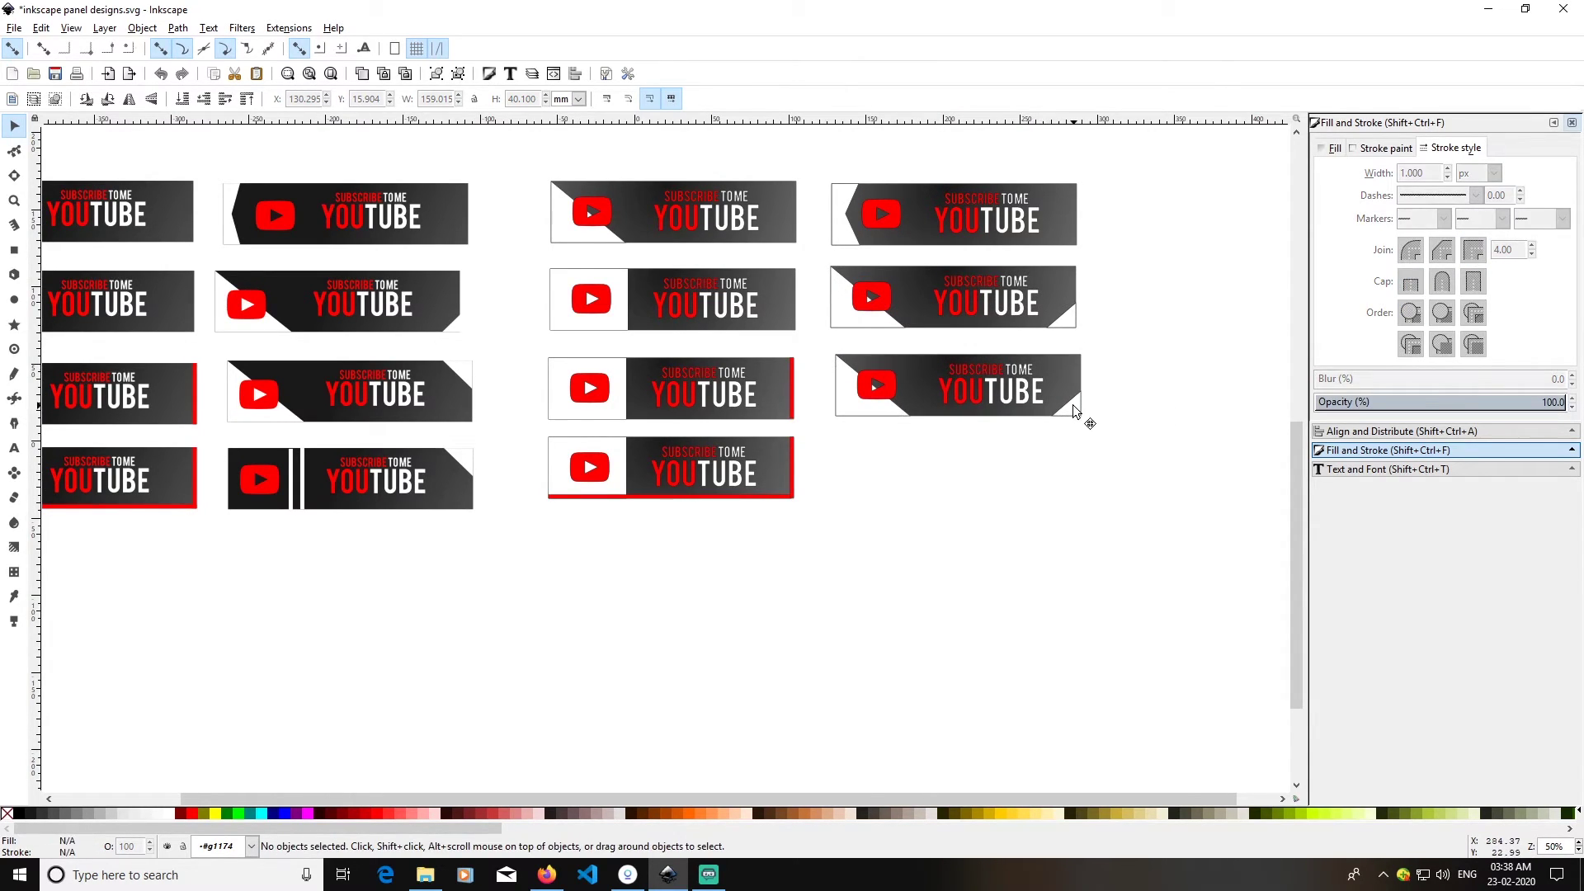
- Flip the third banner's white corner triangle vertically and snap it to the banner's upper-right corner
click(1074, 410)
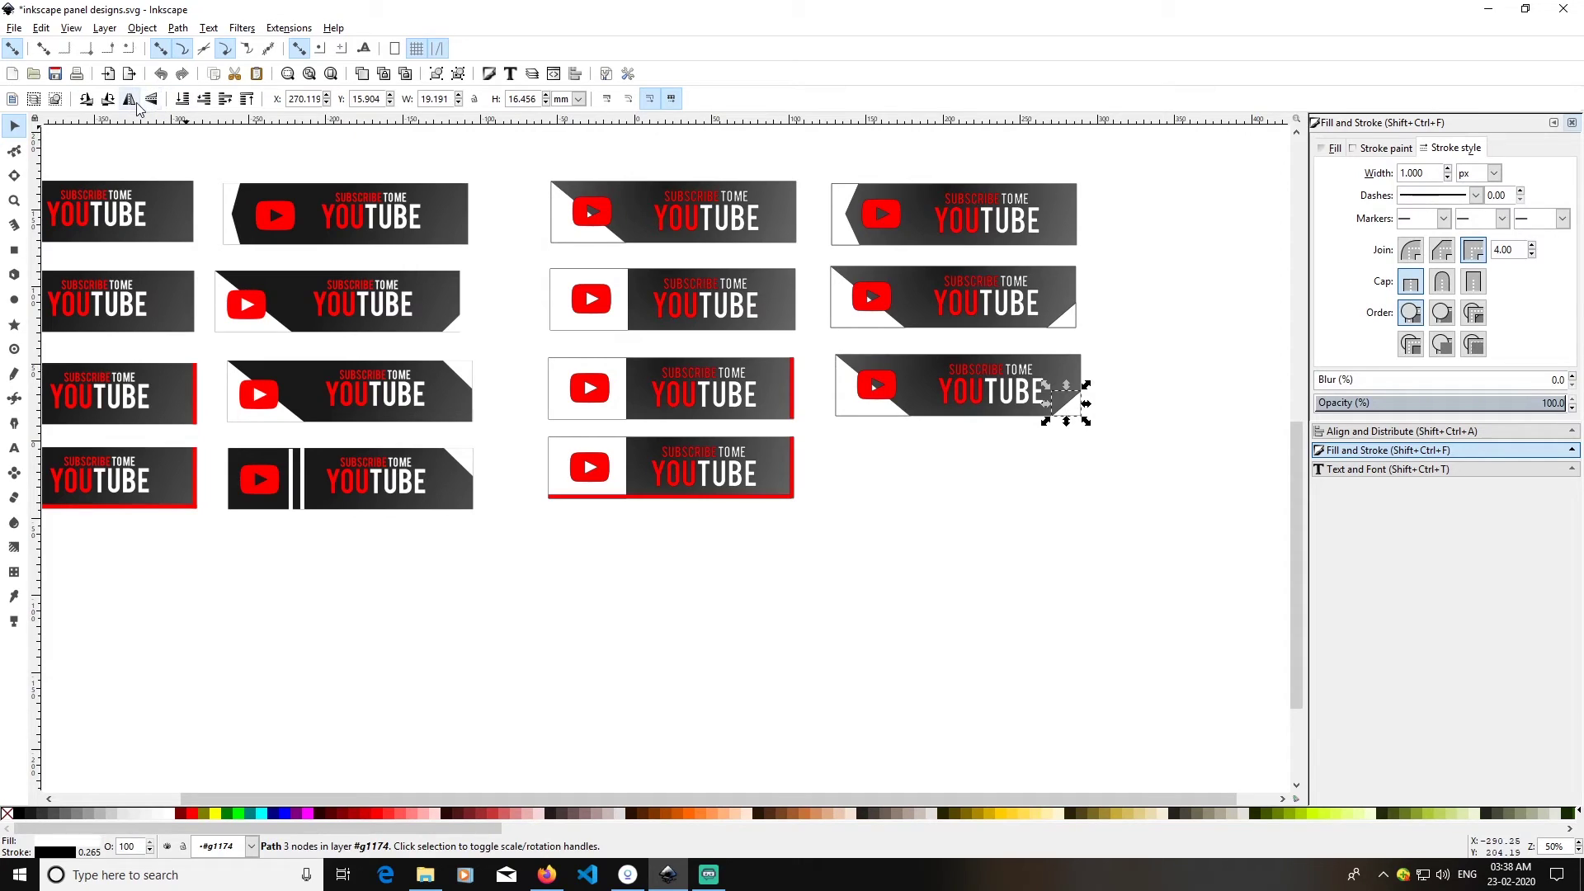
drag(1066, 402, 1071, 368)
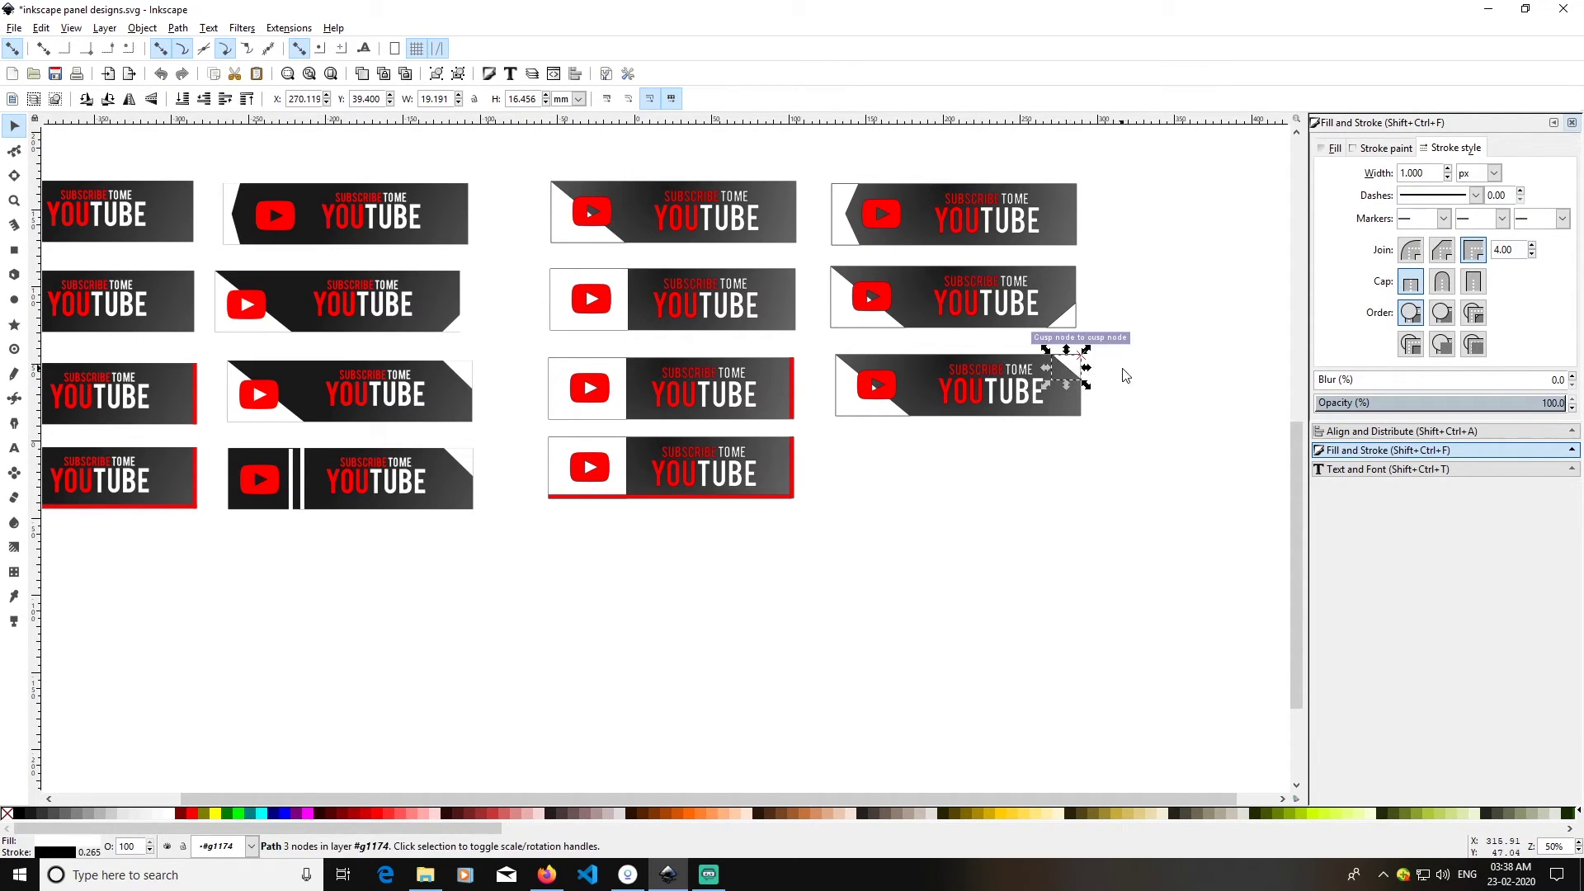
click(1111, 378)
- Duplicate the third banner with its corner triangle and place the copy below as the fourth banner
key(space)
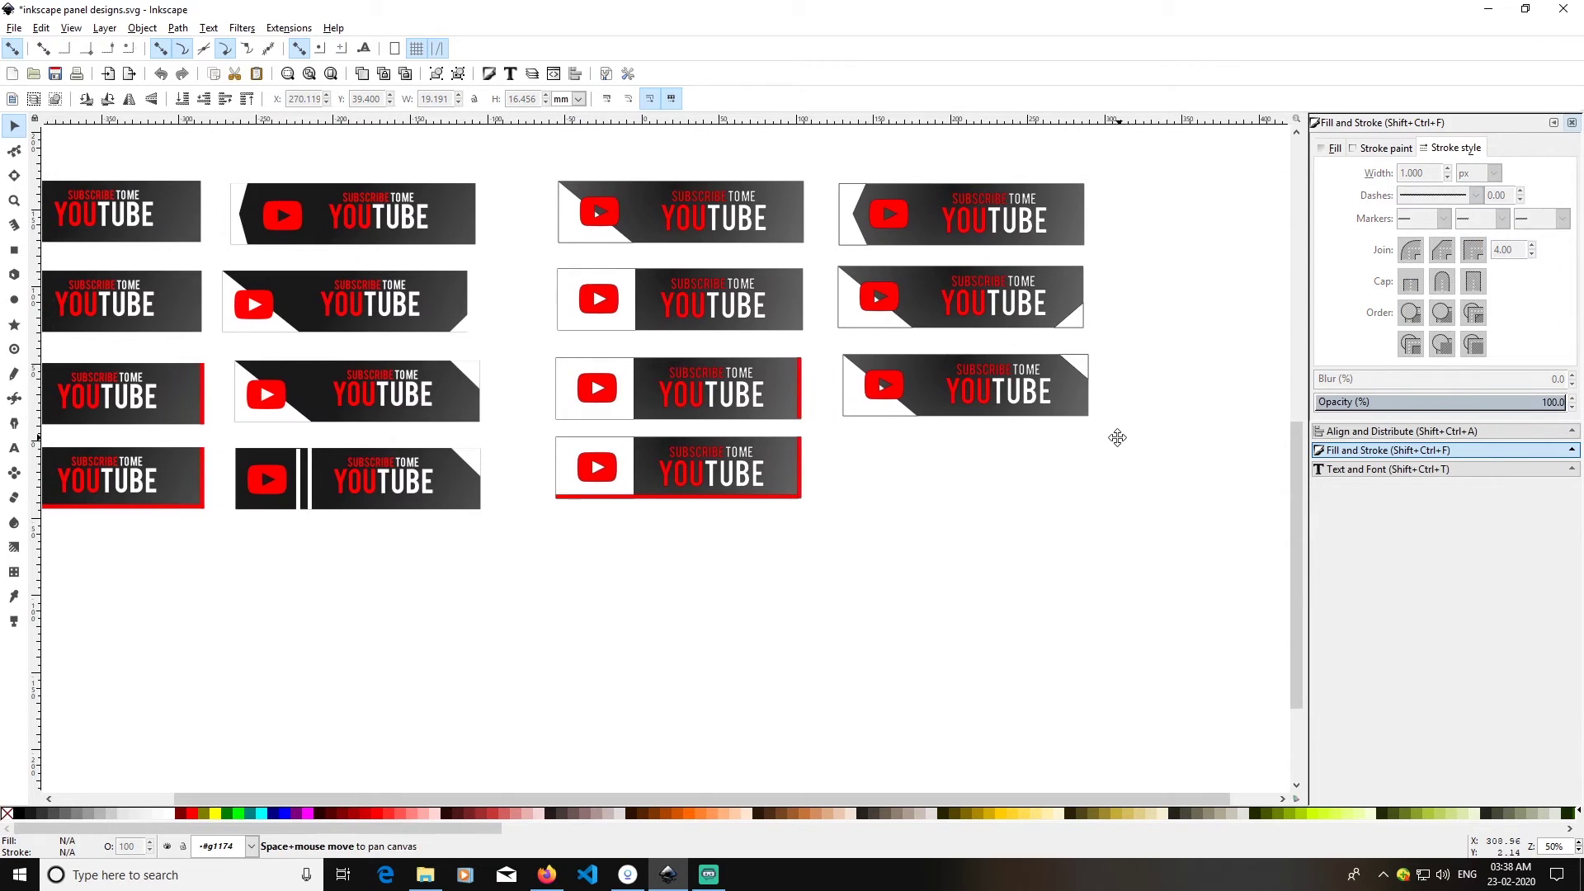
drag(1133, 394, 794, 280)
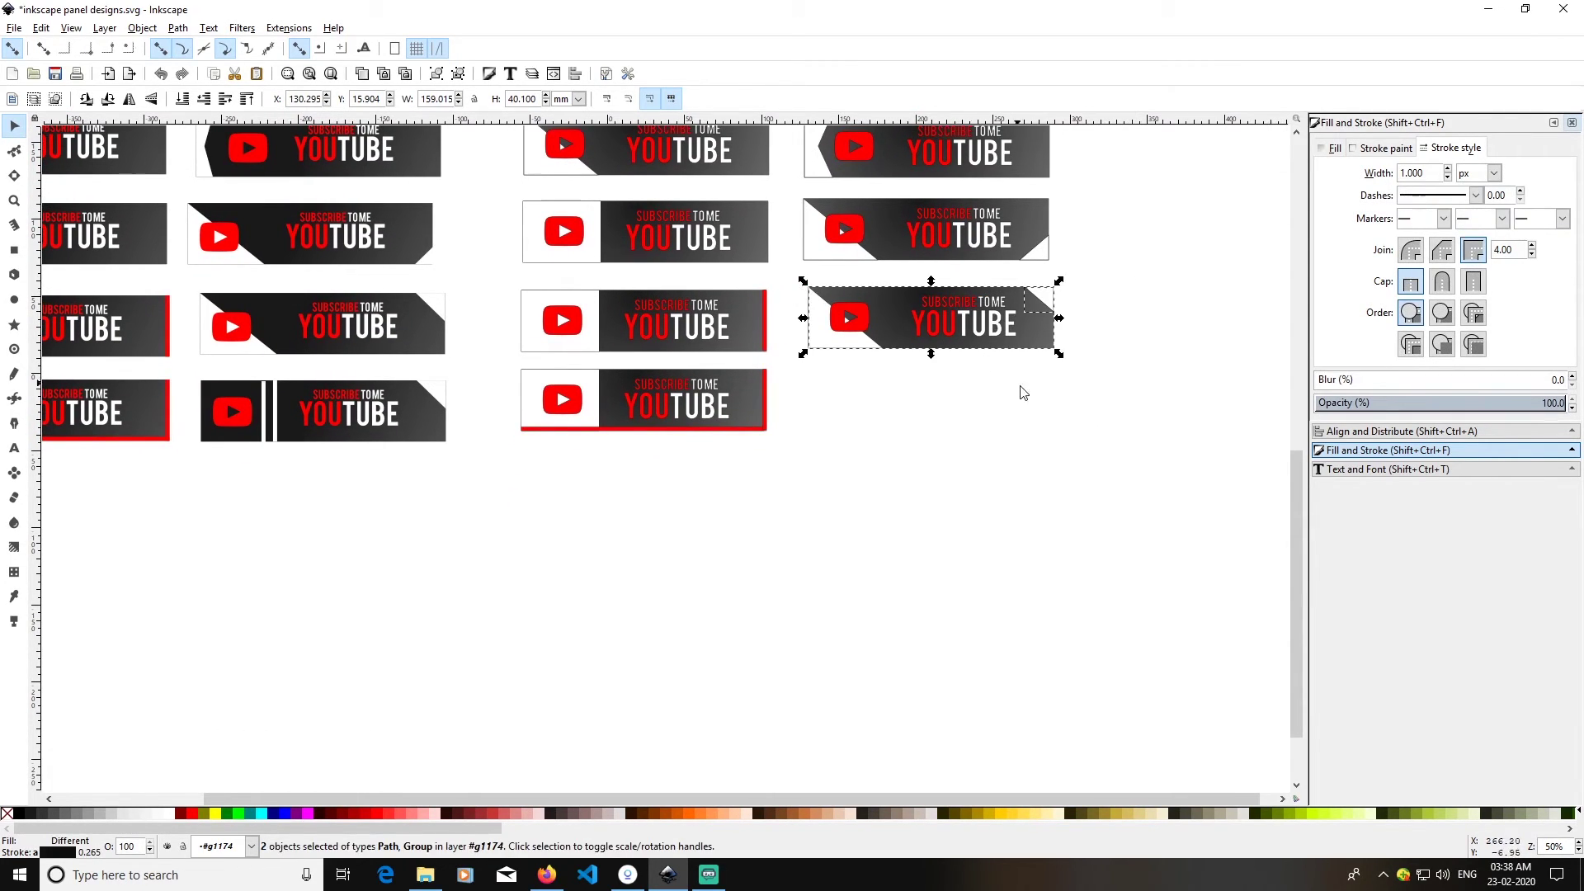
key(ctrl+d)
drag(1030, 325, 1028, 408)
click(1105, 446)
- Delete the white triangle behind the fourth banner's play icon from inside its group
click(860, 425)
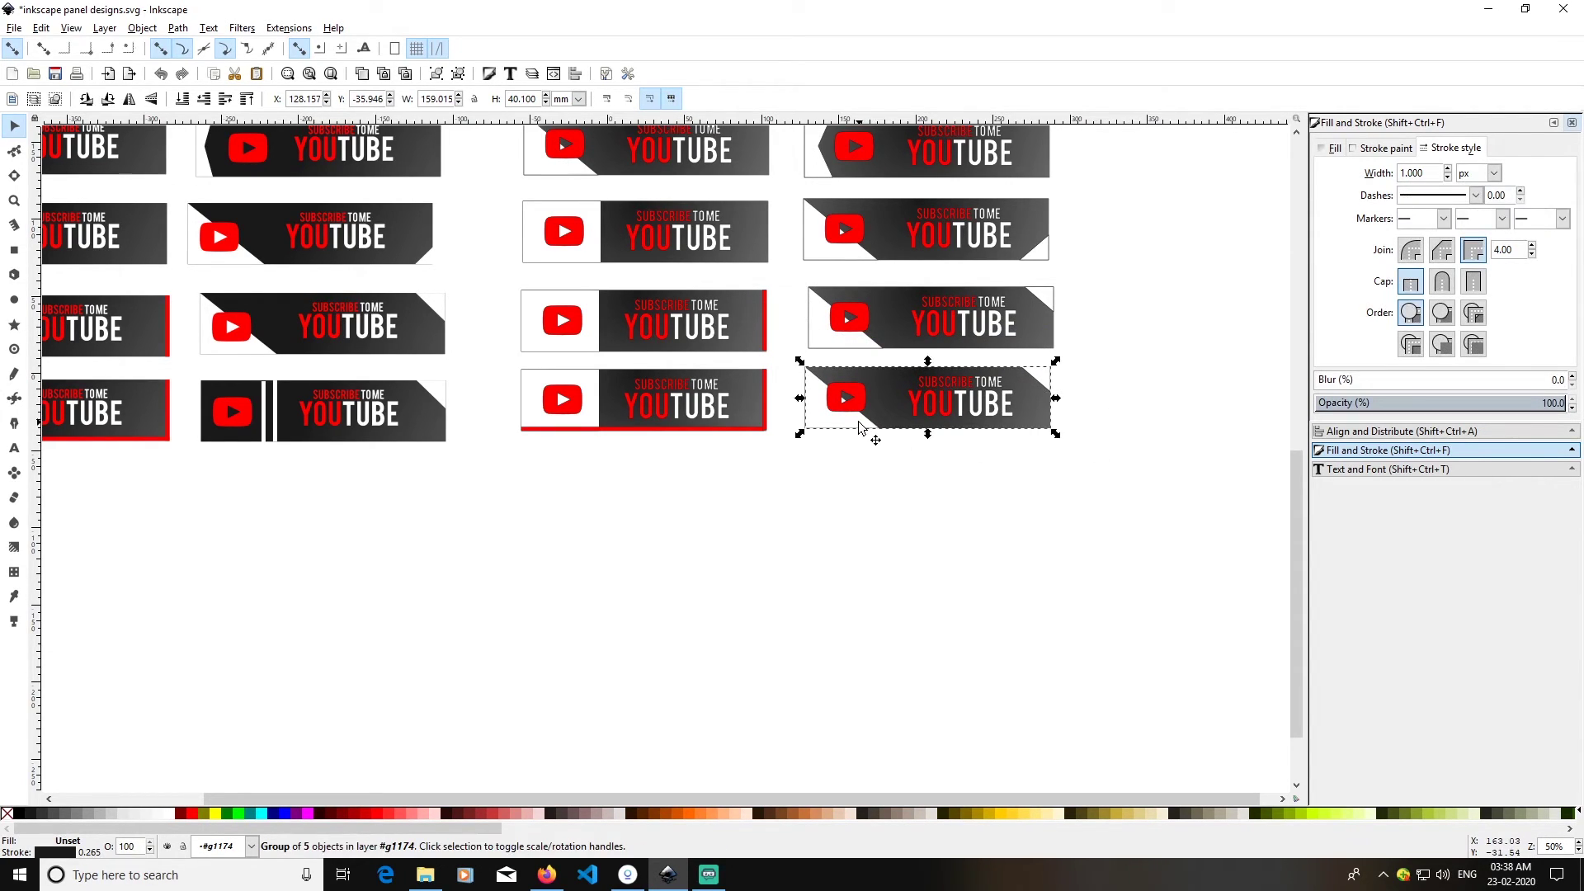
ctrl+click(858, 425)
key(Escape)
ctrl+click(857, 424)
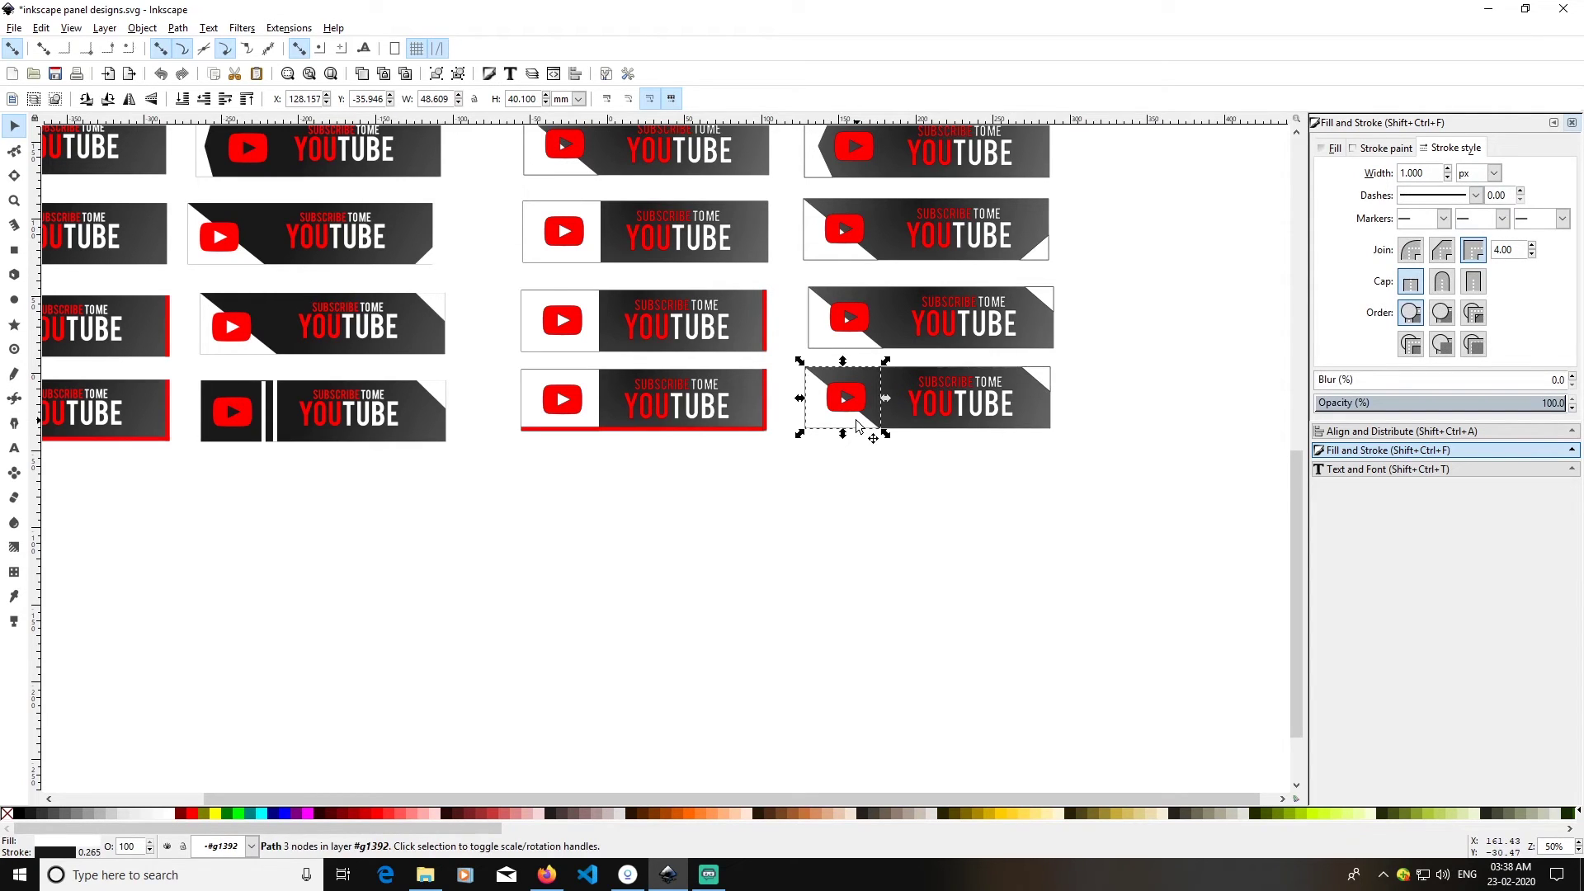
key(Escape)
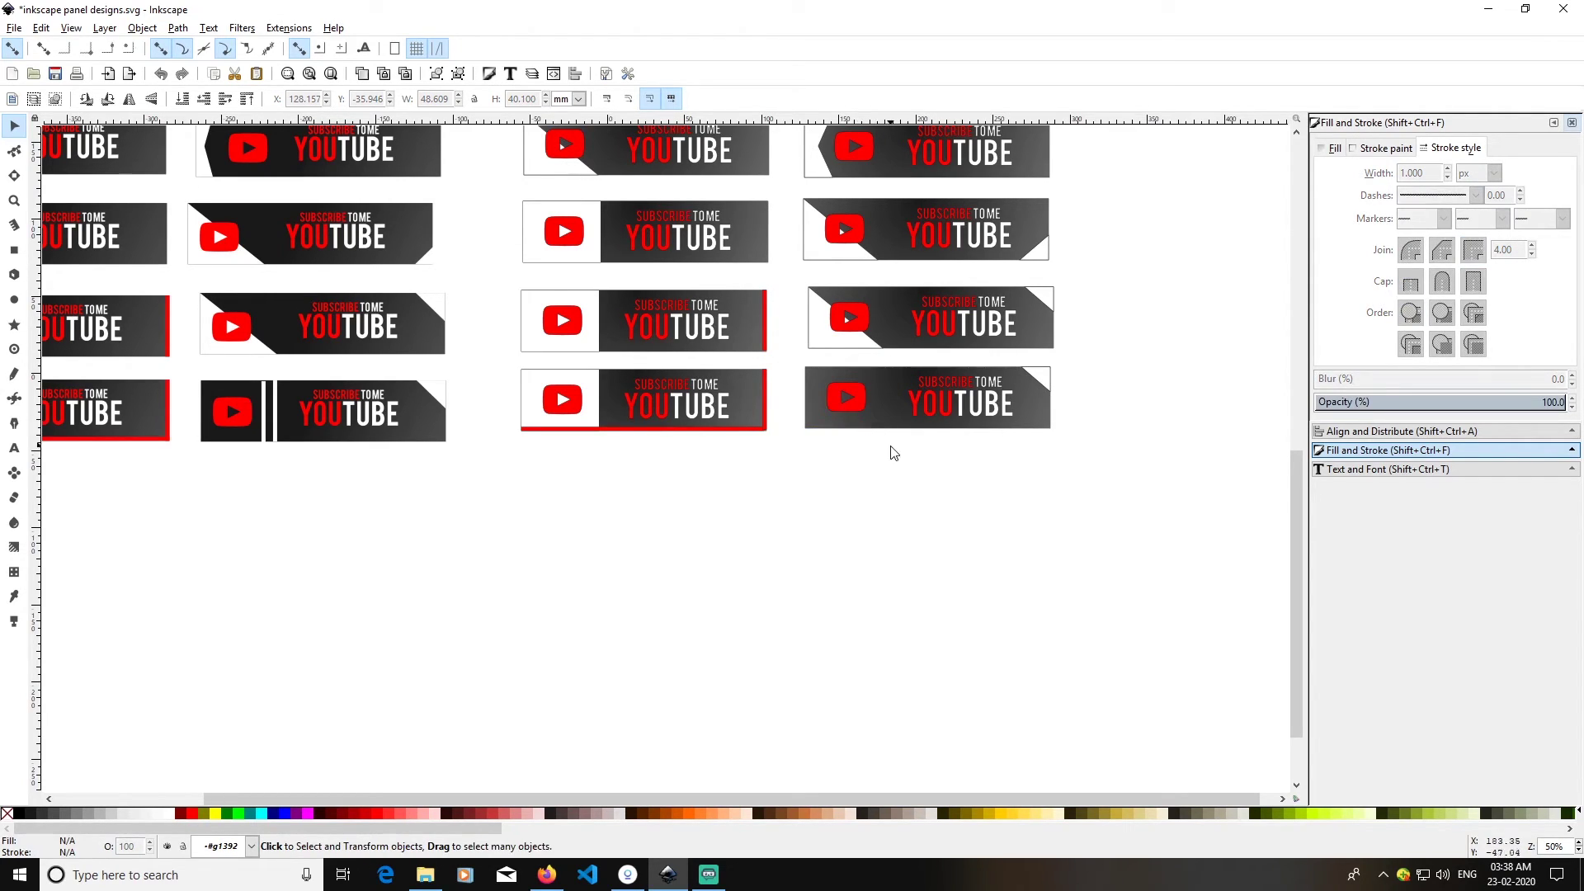
- Nudge the fourth banner's play icon slightly left, closer to the banner's outer edge
ctrl+click(855, 405)
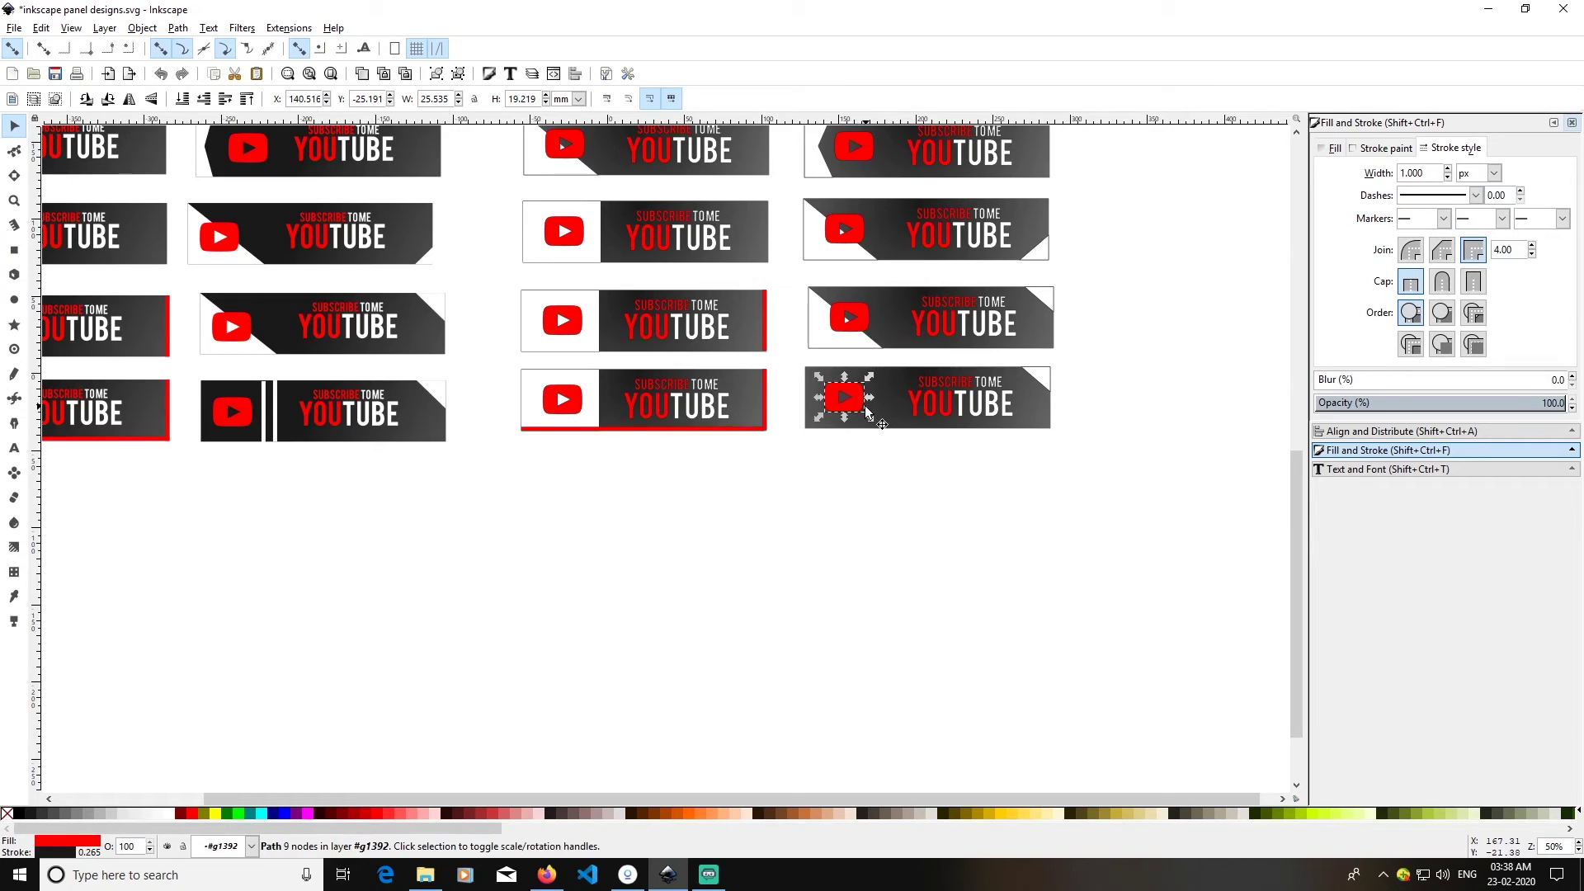
key(Left)
key(Left)
key(Left)
key(Left)
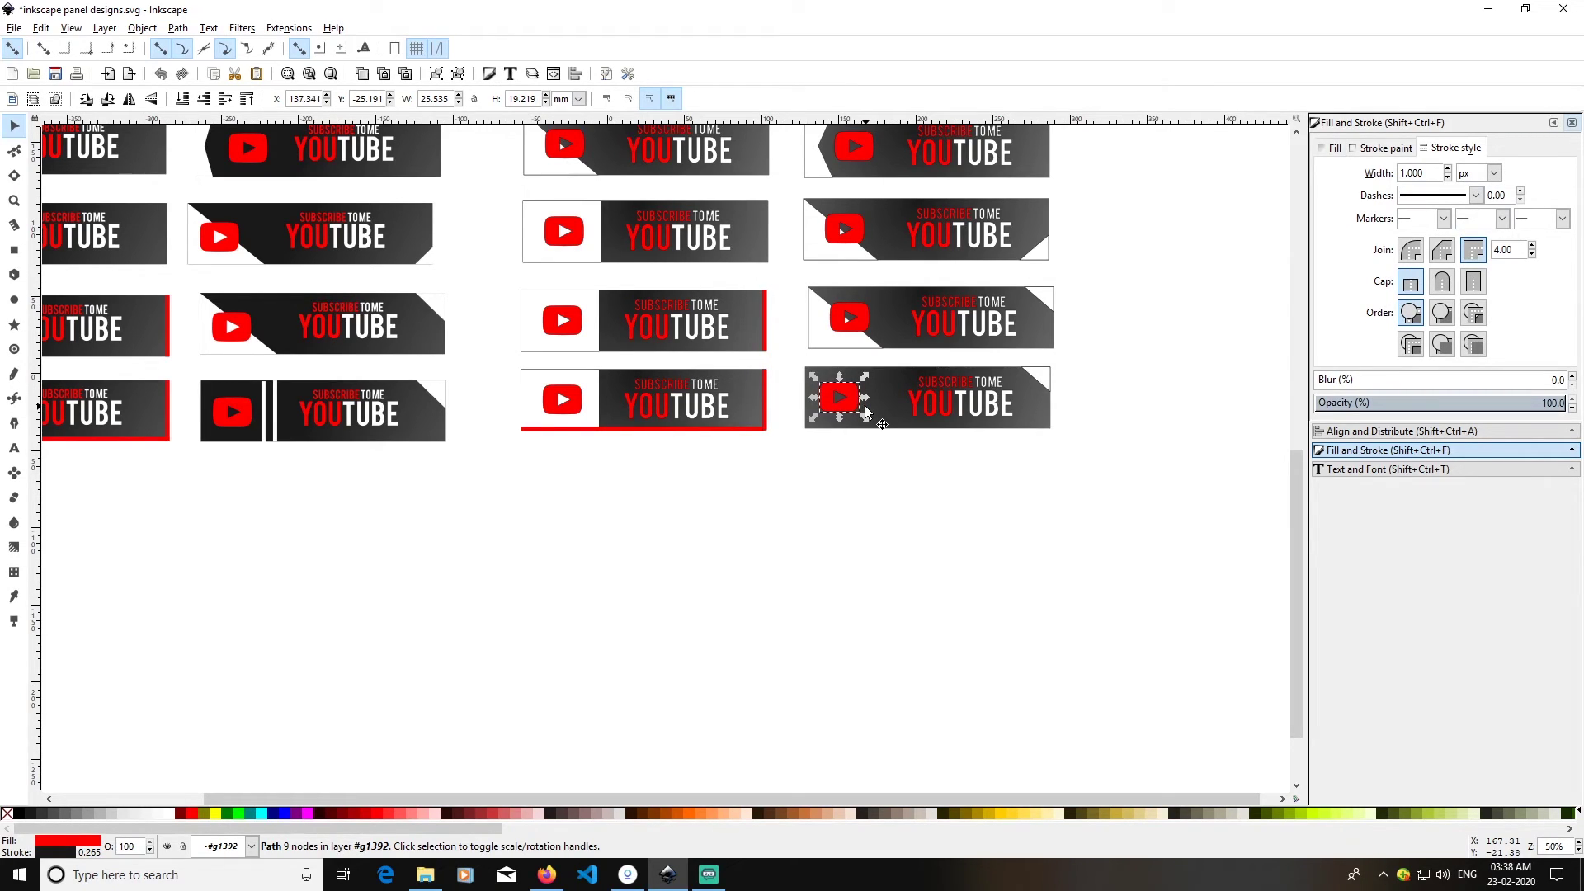